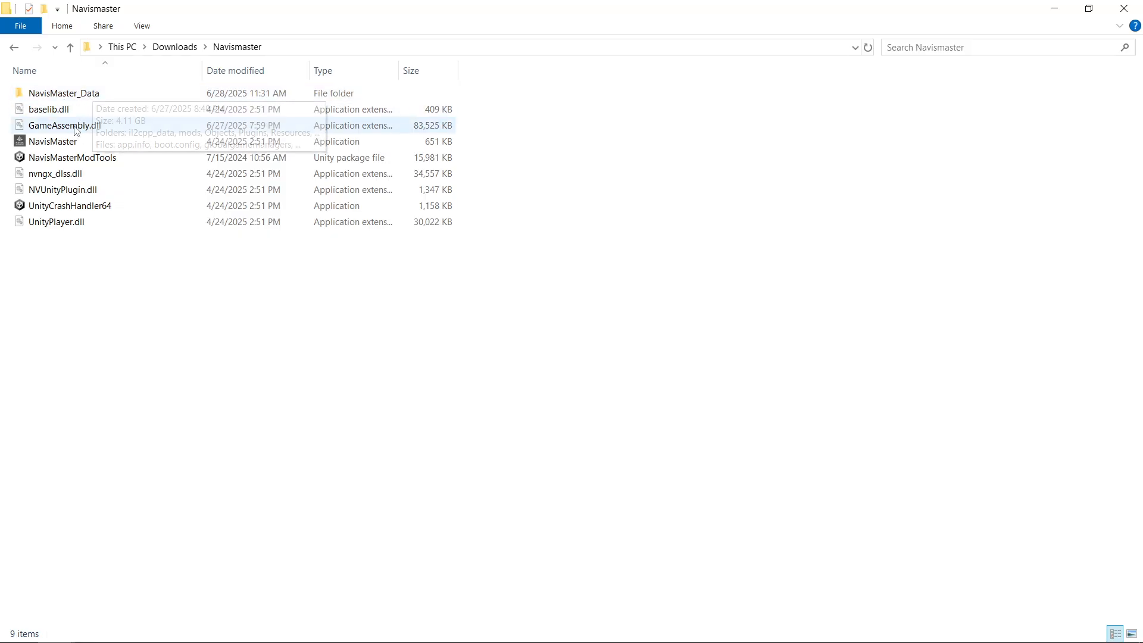
- Look through the files in the Whiteclass mod folder inside NavisMaster_Data\mods and return to the mods folder
{"action": "double_click", "coordinate": [85, 98]}
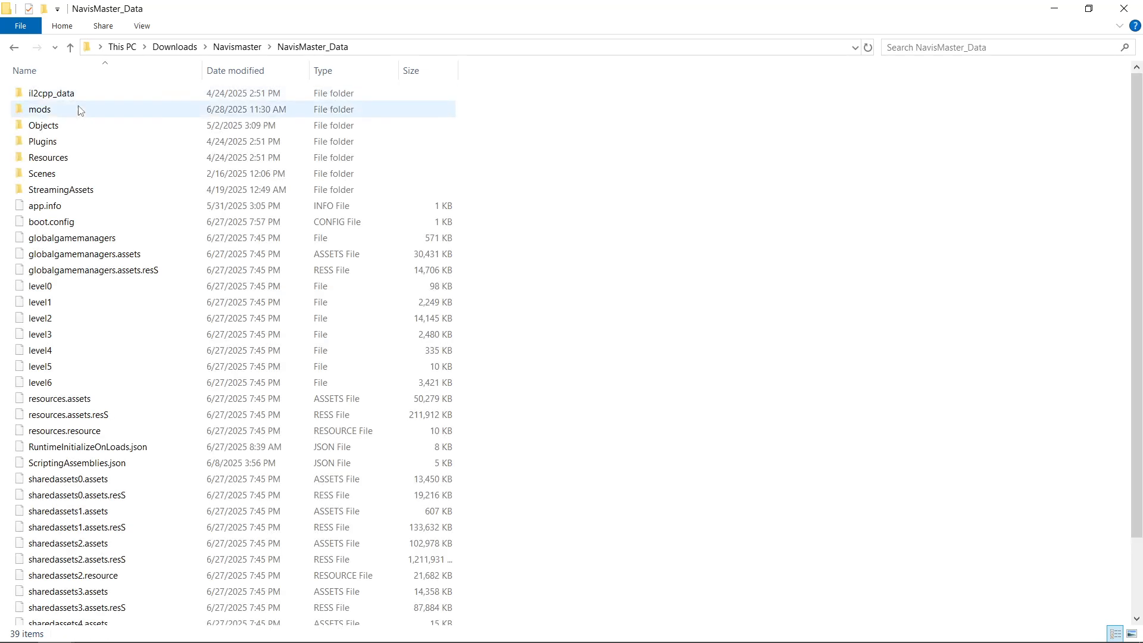
{"action": "double_click", "coordinate": [39, 110]}
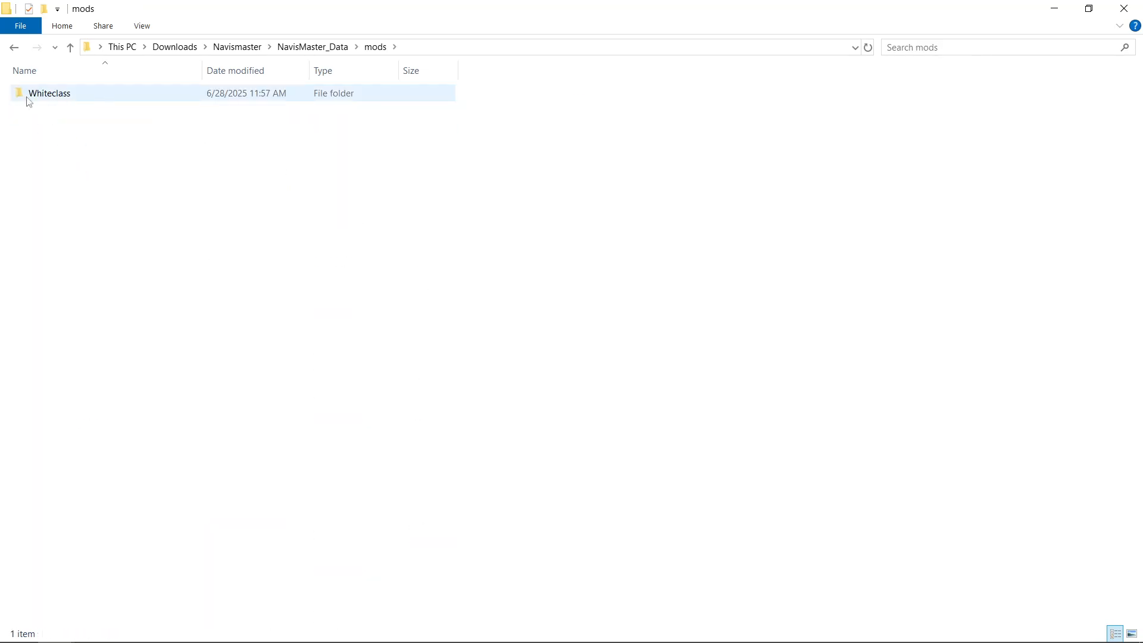
{"action": "double_click", "coordinate": [74, 104]}
{"action": "scroll", "coordinate": [163, 337], "scroll_direction": "down", "scroll_amount": 4}
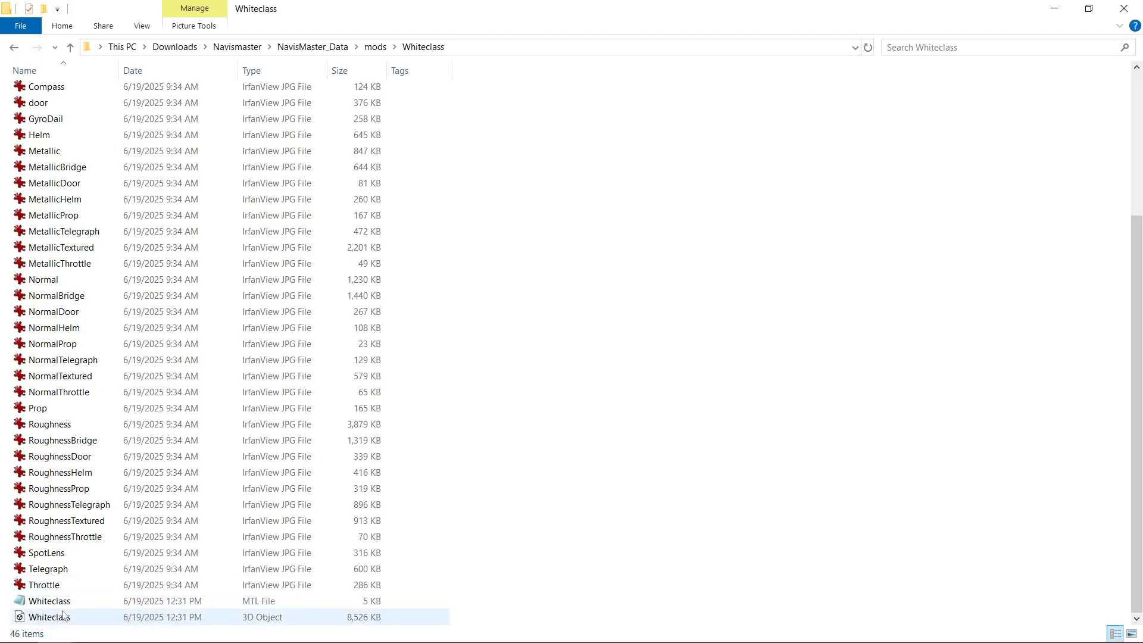
{"action": "scroll", "coordinate": [381, 511], "scroll_direction": "up", "scroll_amount": 4}
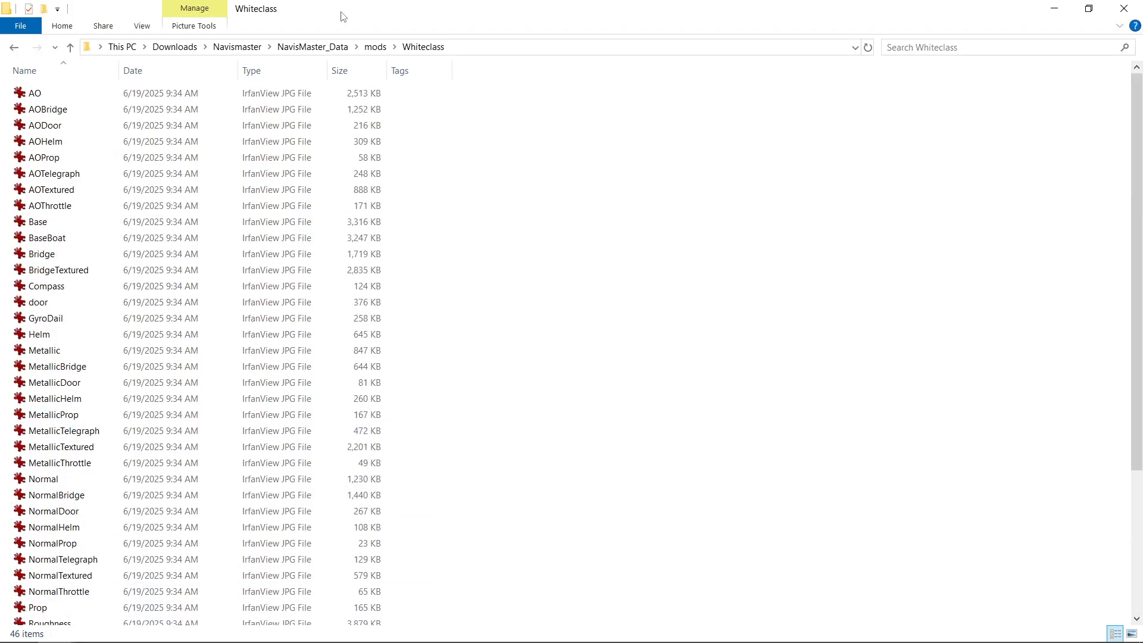
{"action": "left_click", "coordinate": [375, 47]}
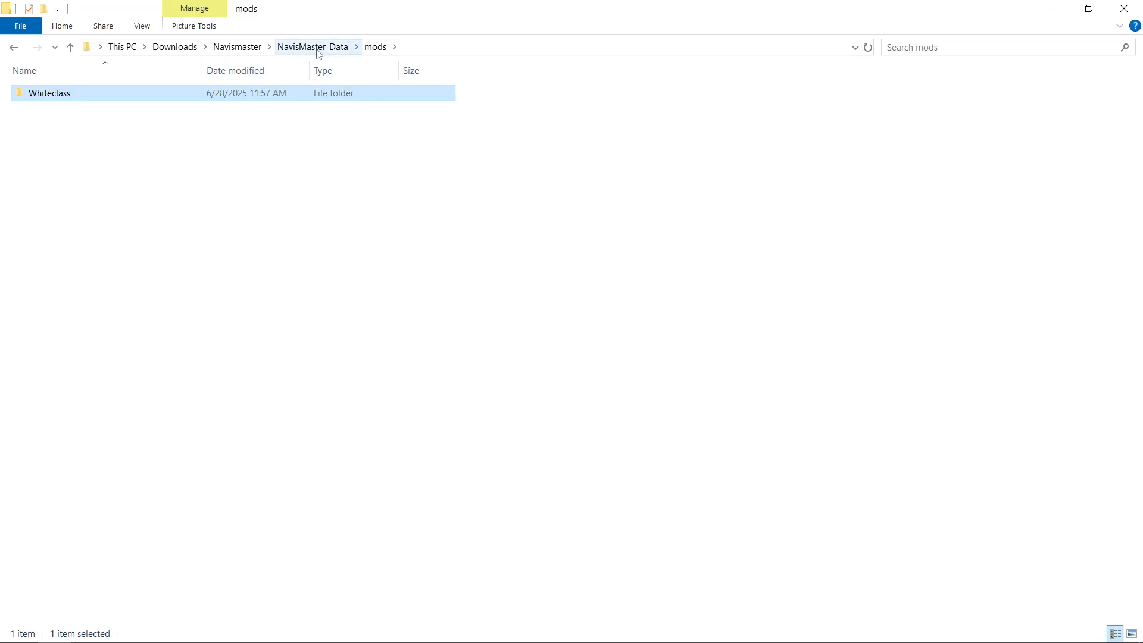
- Switch to the NavisMaster game and open Mod Tools Alpha
{"action": "mouse_move", "coordinate": [772, 606]}
{"action": "left_click", "coordinate": [602, 637]}
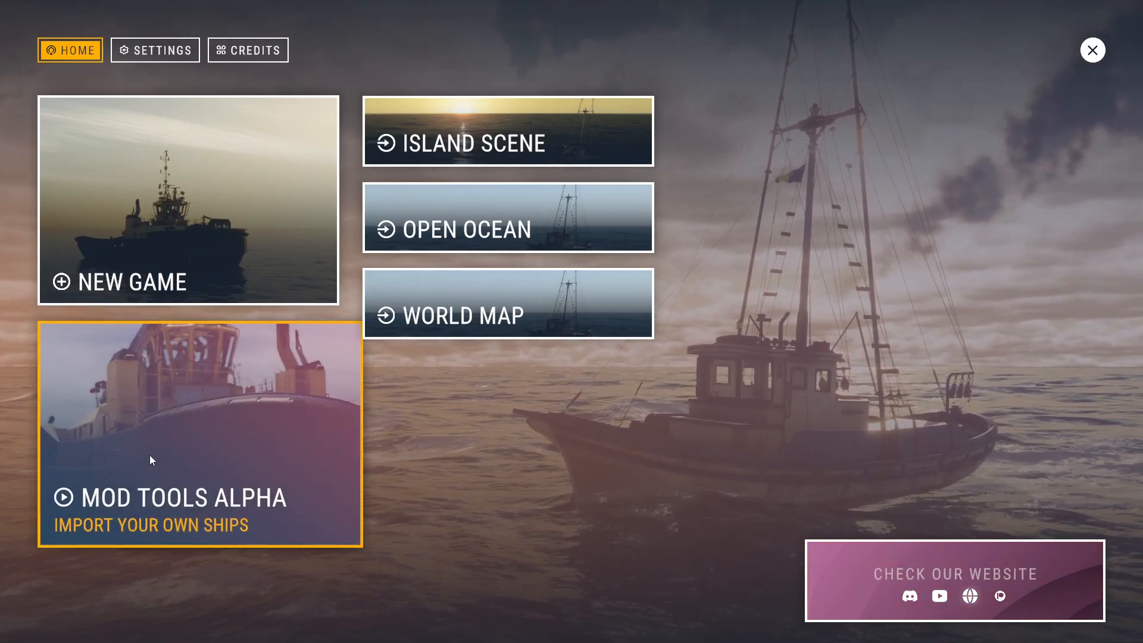
{"action": "left_click", "coordinate": [170, 461]}
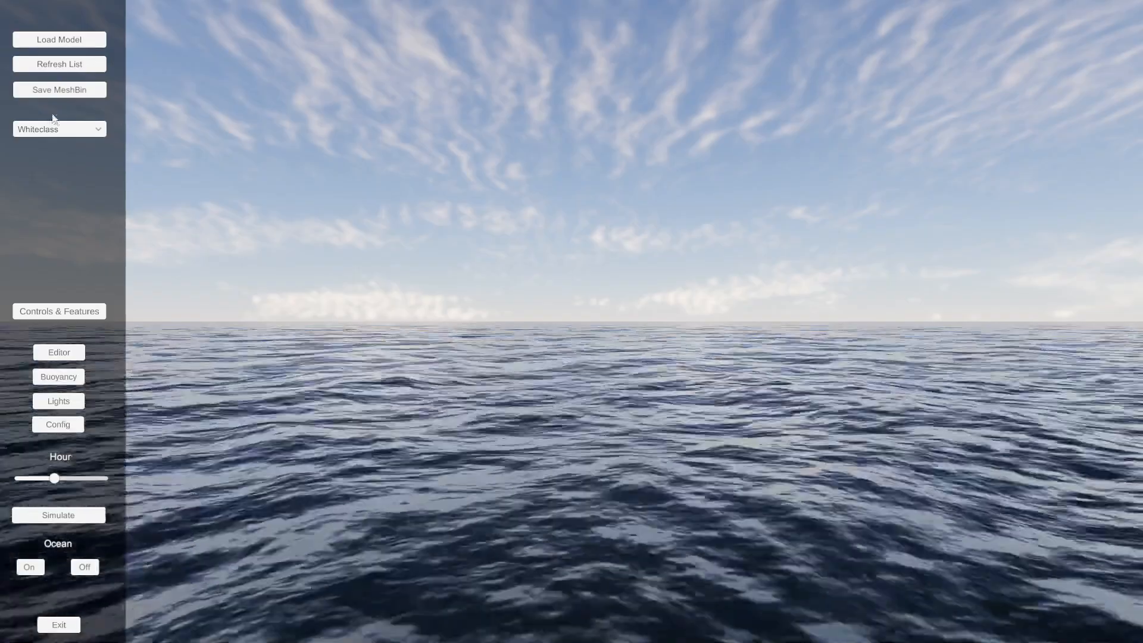
- Choose Whiteclass as the ship mod and load its model
{"action": "left_click", "coordinate": [55, 127]}
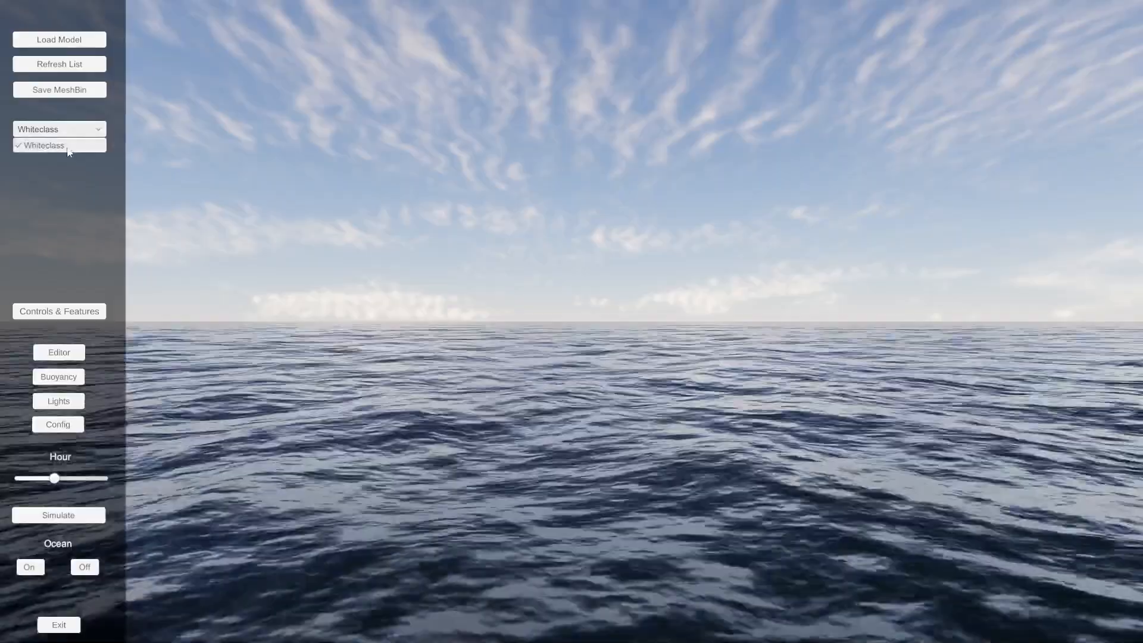
{"action": "left_click", "coordinate": [47, 145]}
{"action": "left_click", "coordinate": [59, 39]}
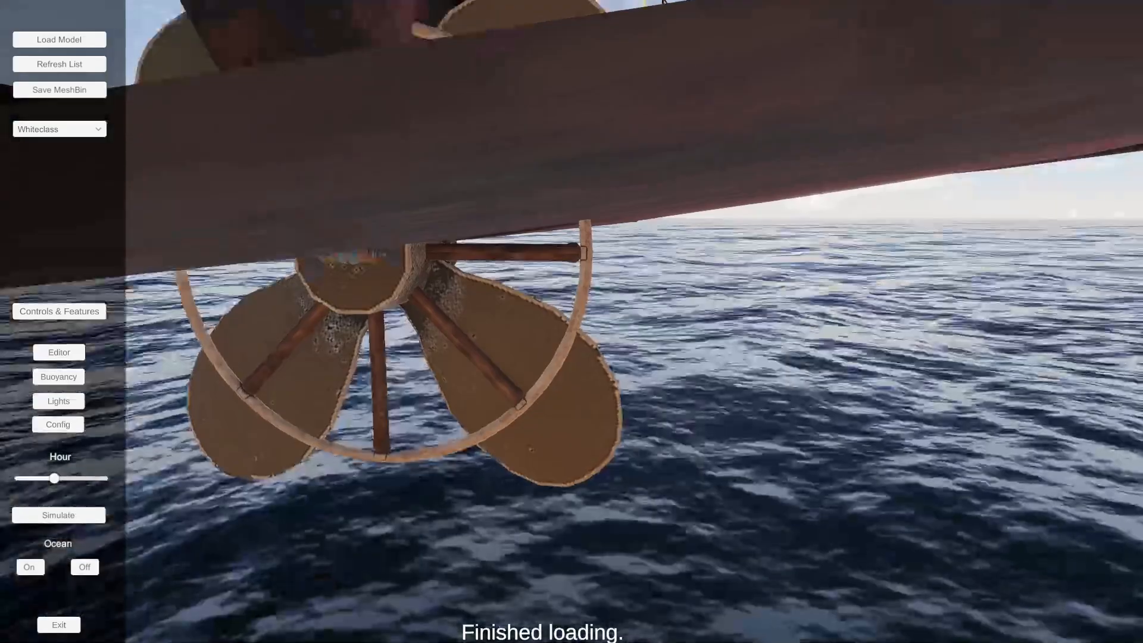
- Inspect the loaded ship from several sides, including the bow, the hull and the detached rudder and propeller
{"action": "key", "text": "s"}
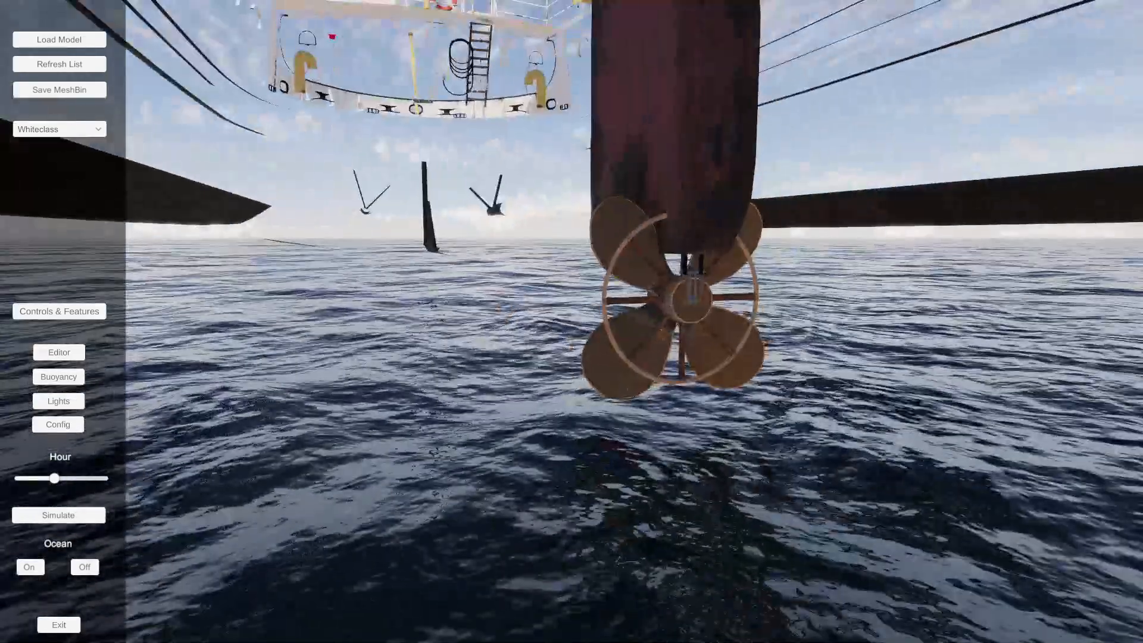
{"action": "key", "text": "s"}
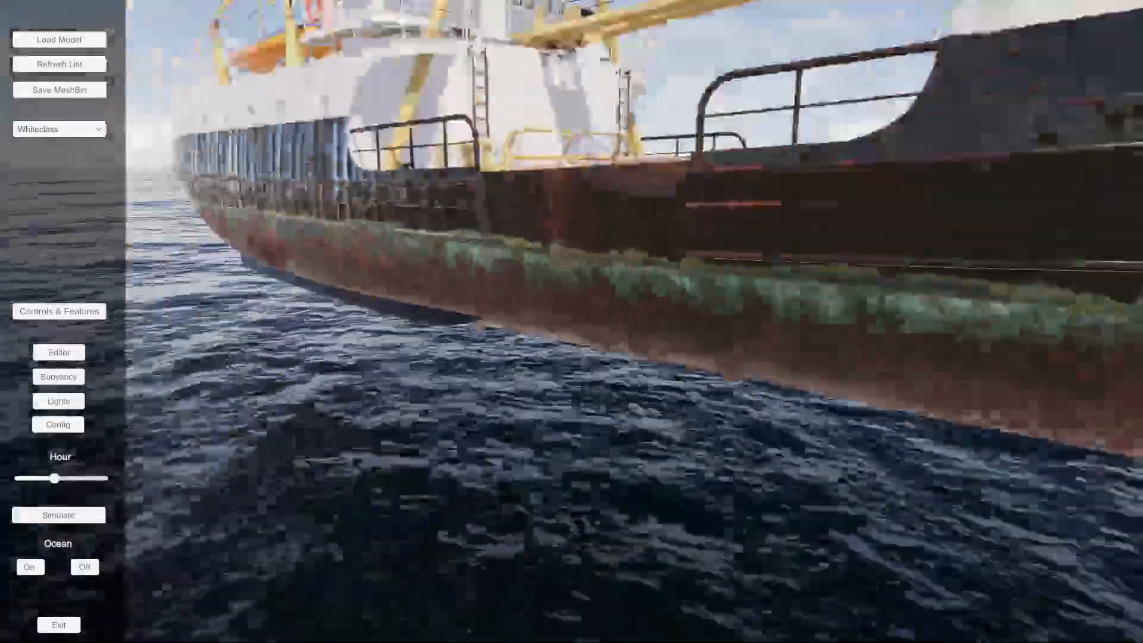
{"action": "key", "text": "w"}
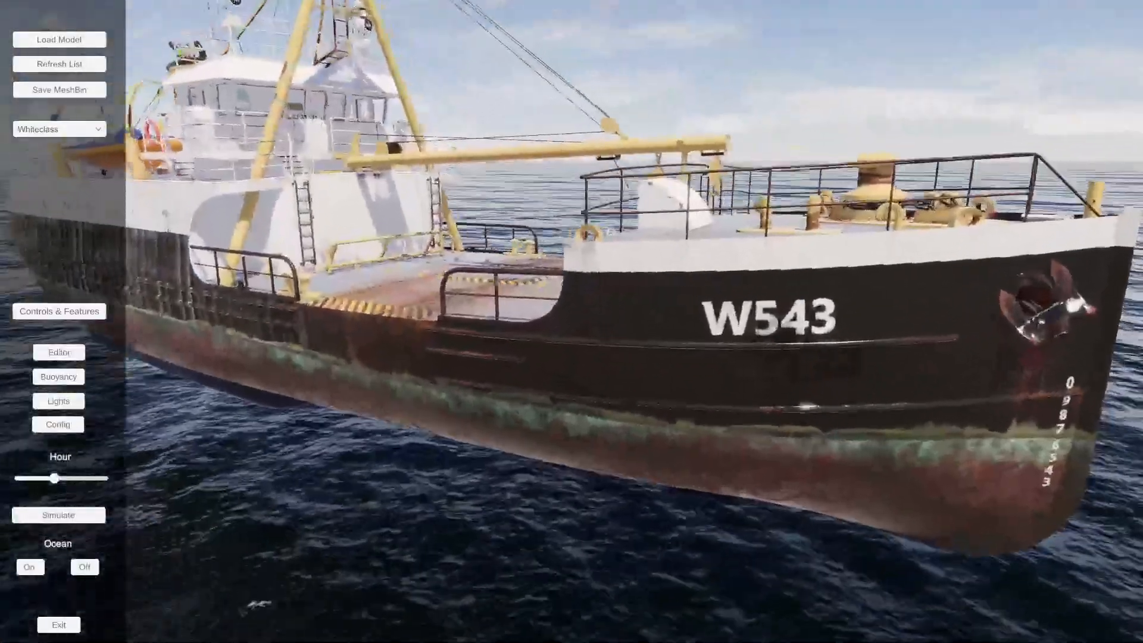
{"action": "key", "text": "w"}
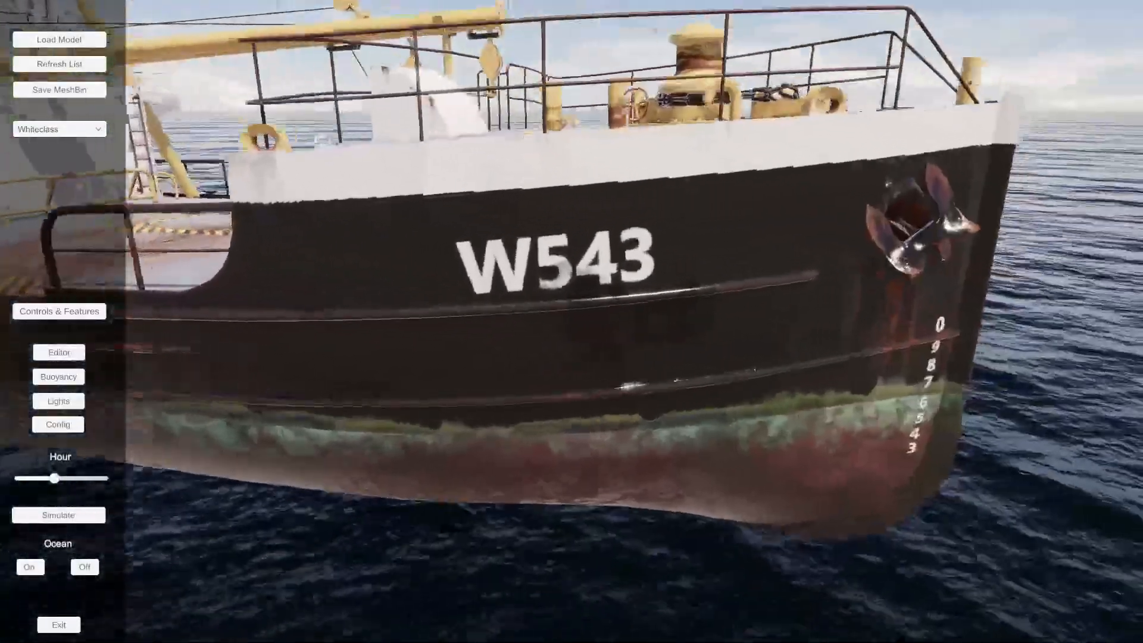
{"action": "key", "text": "w"}
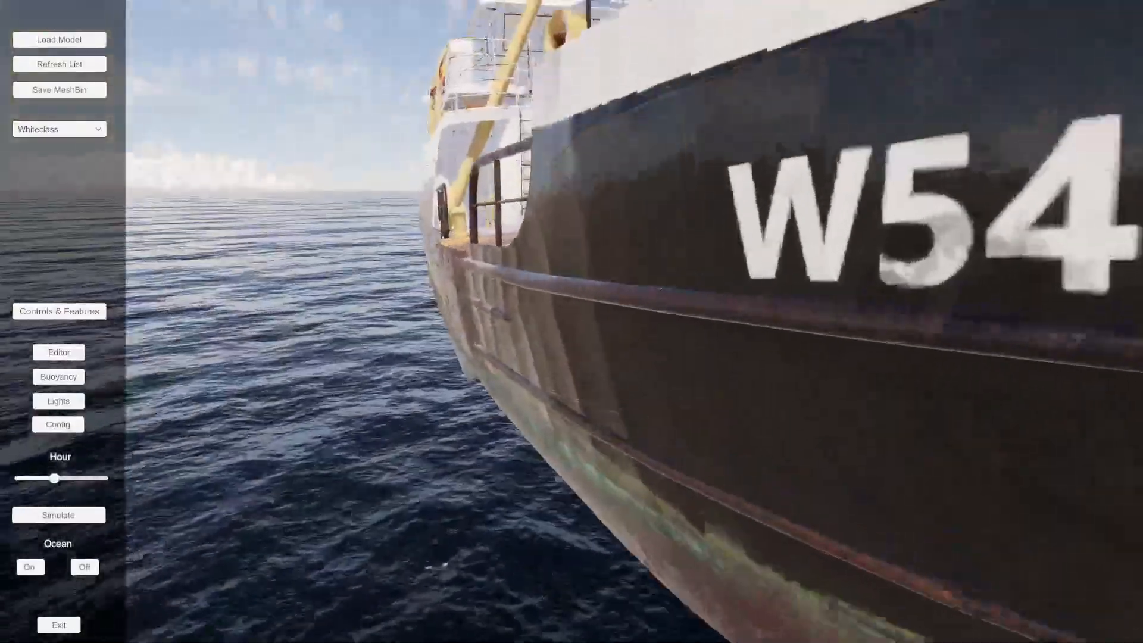
{"action": "key", "text": "w"}
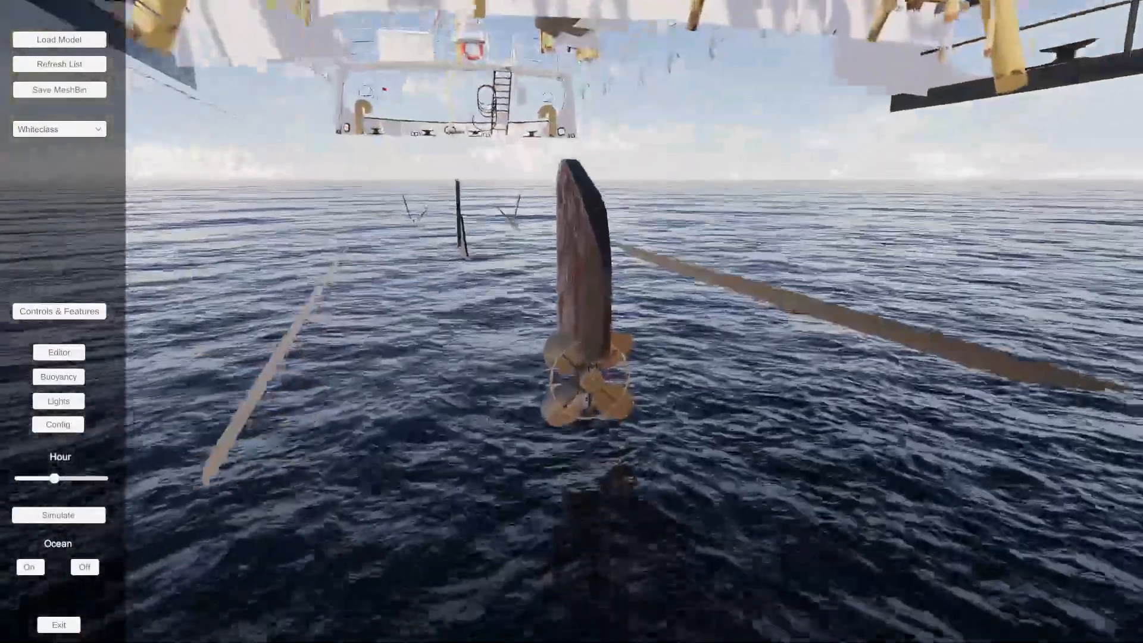
{"action": "key", "text": "w"}
{"action": "key", "text": "a"}
{"action": "key", "text": "d"}
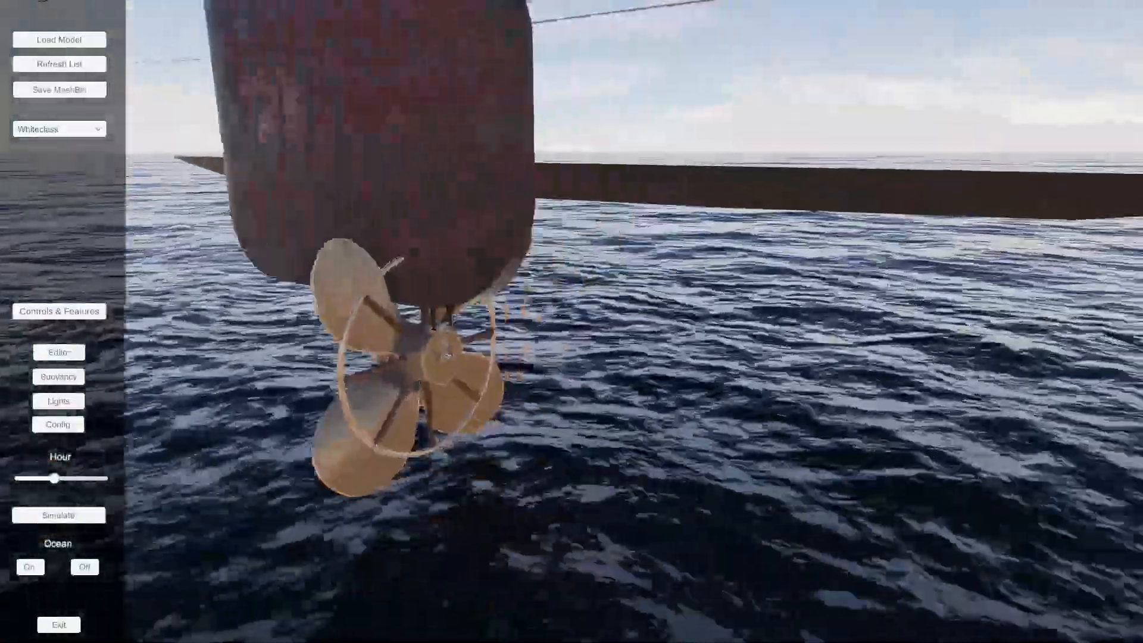
{"action": "key", "text": "a"}
{"action": "key", "text": "w"}
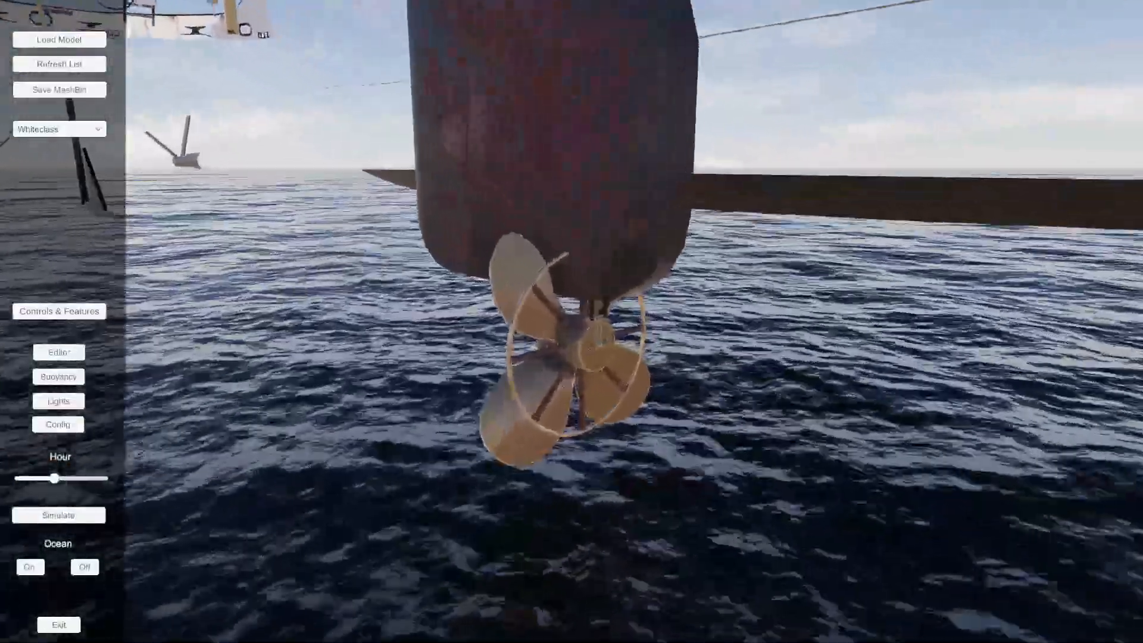
{"action": "key", "text": "s"}
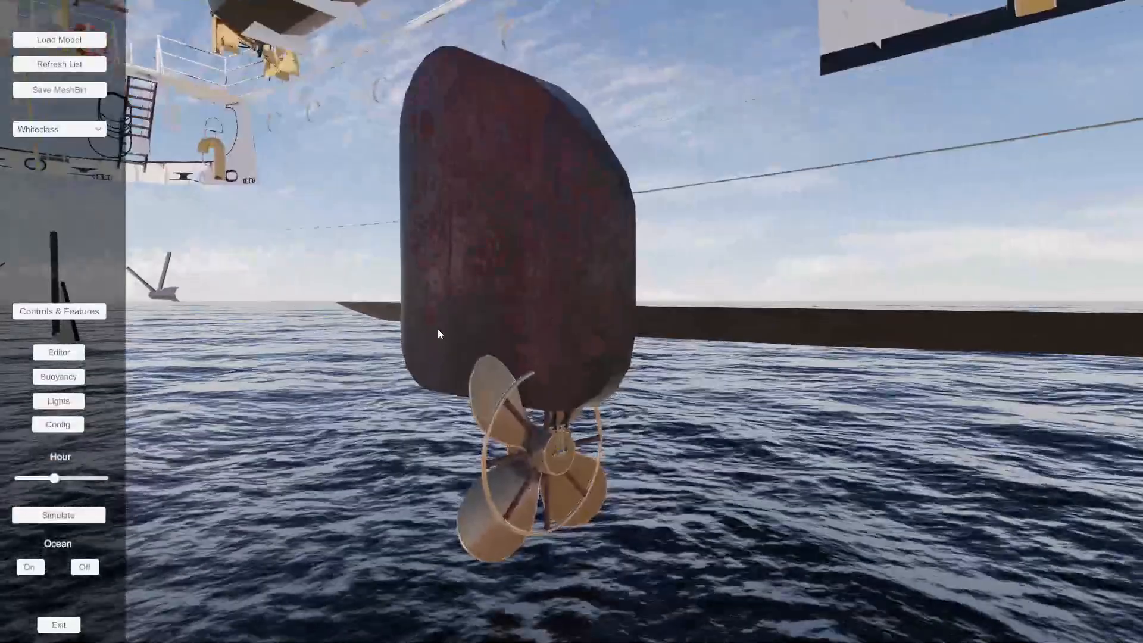
{"action": "right_click_drag", "start_coordinate": [438, 329], "coordinate": [573, 323]}
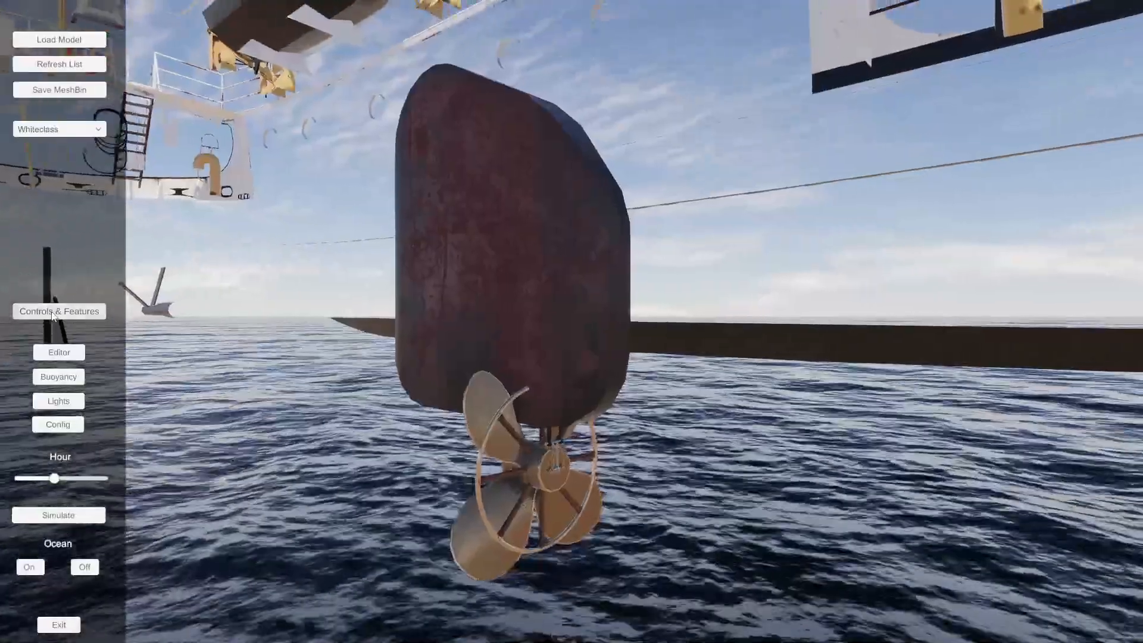
- Review the mod tools' controls and features help text and close it again
{"action": "left_click", "coordinate": [88, 310]}
{"action": "right_click_drag", "start_coordinate": [446, 334], "coordinate": [767, 289]}
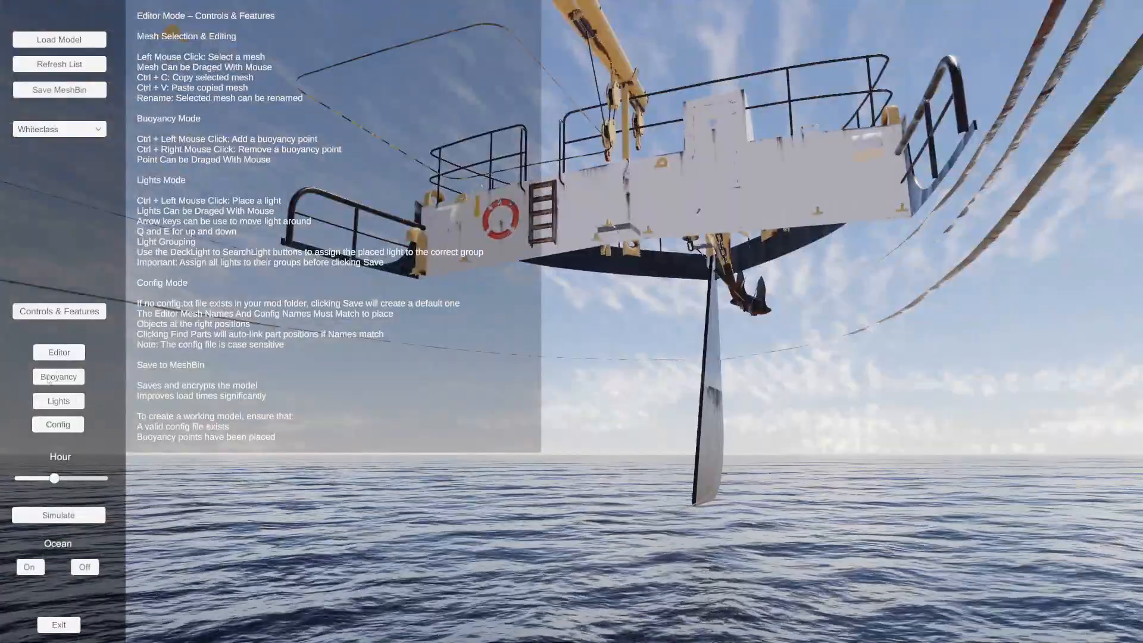
{"action": "left_click", "coordinate": [80, 311]}
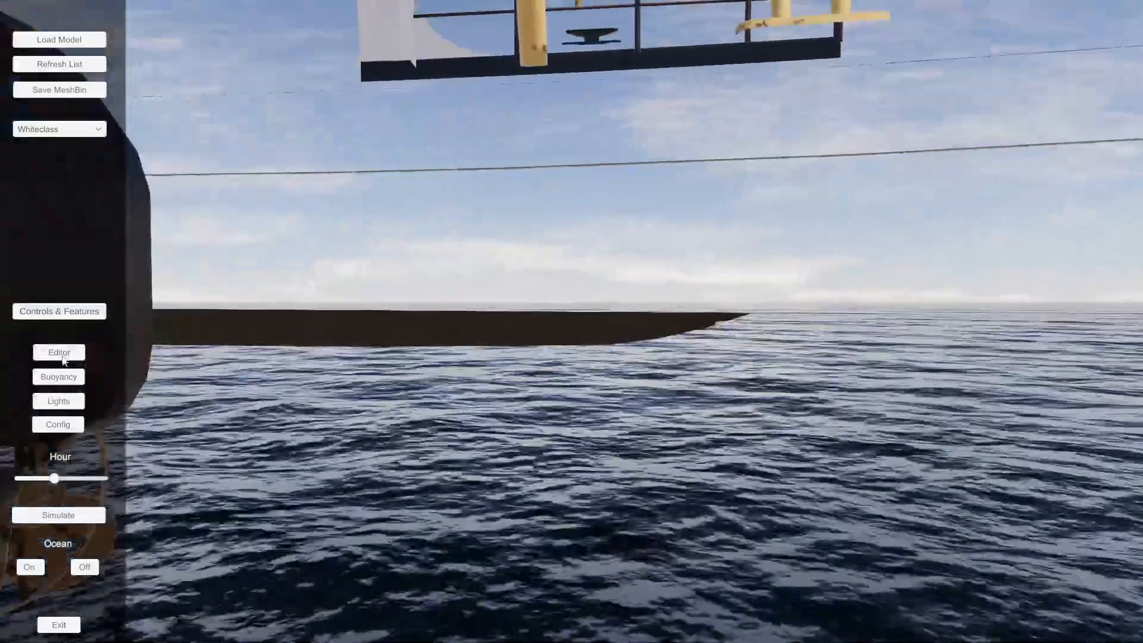
- Enter Editor Mode and rename the propeller mesh to Prop
{"action": "left_click", "coordinate": [62, 355]}
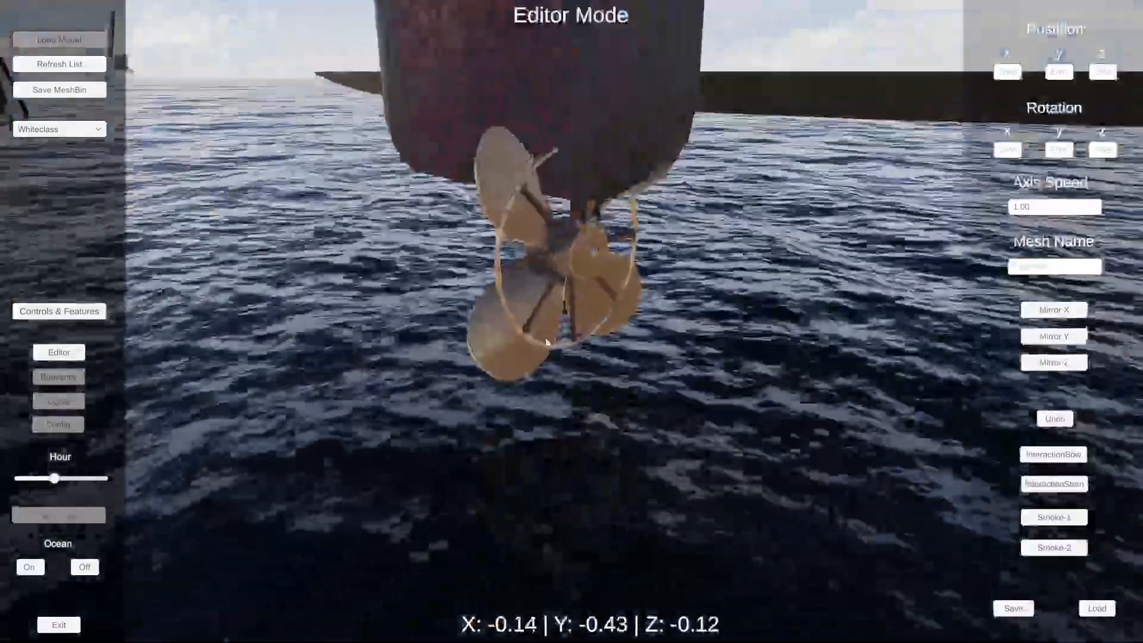
{"action": "left_click", "coordinate": [563, 325]}
{"action": "left_click", "coordinate": [1056, 267]}
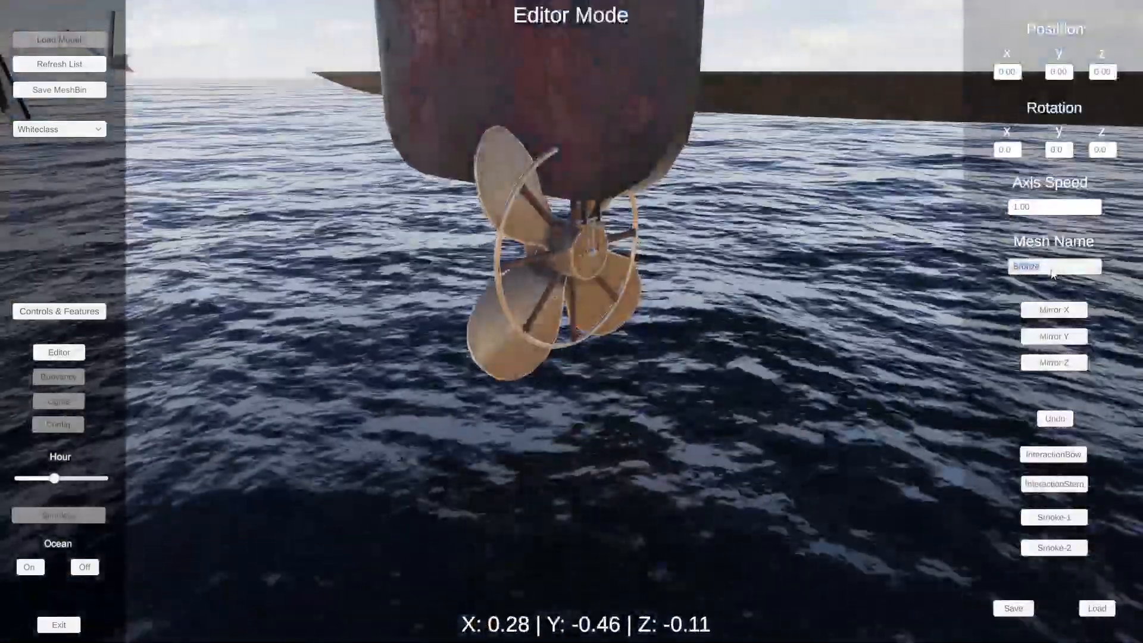
{"action": "type", "text": "Prop"}
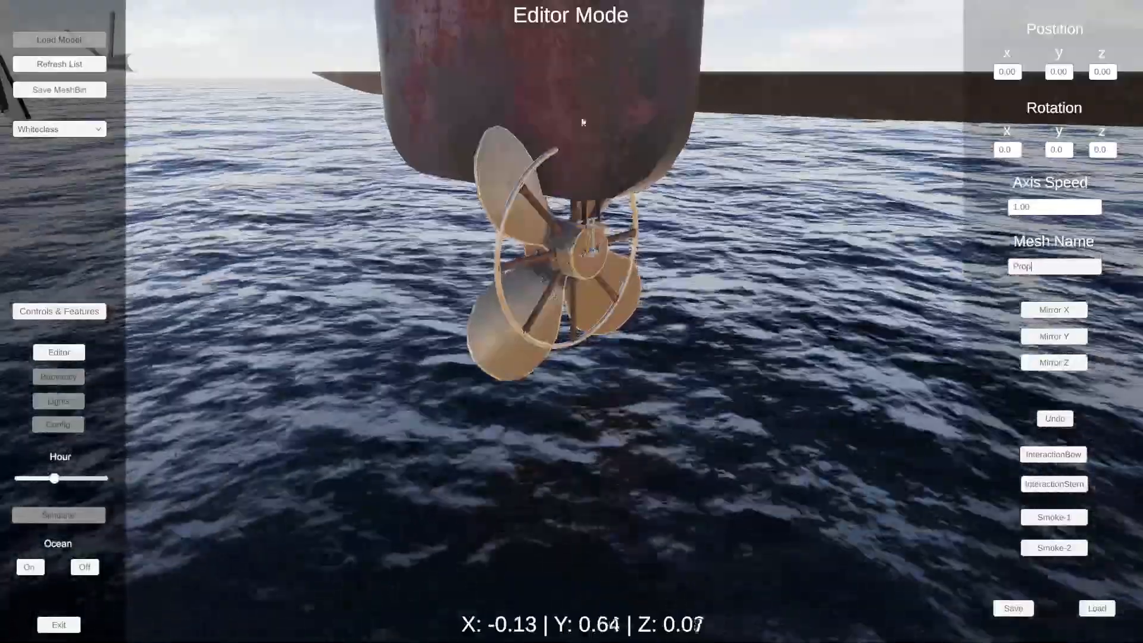
- Rename the red blade mesh above the propeller to Rudder
{"action": "left_click", "coordinate": [581, 121]}
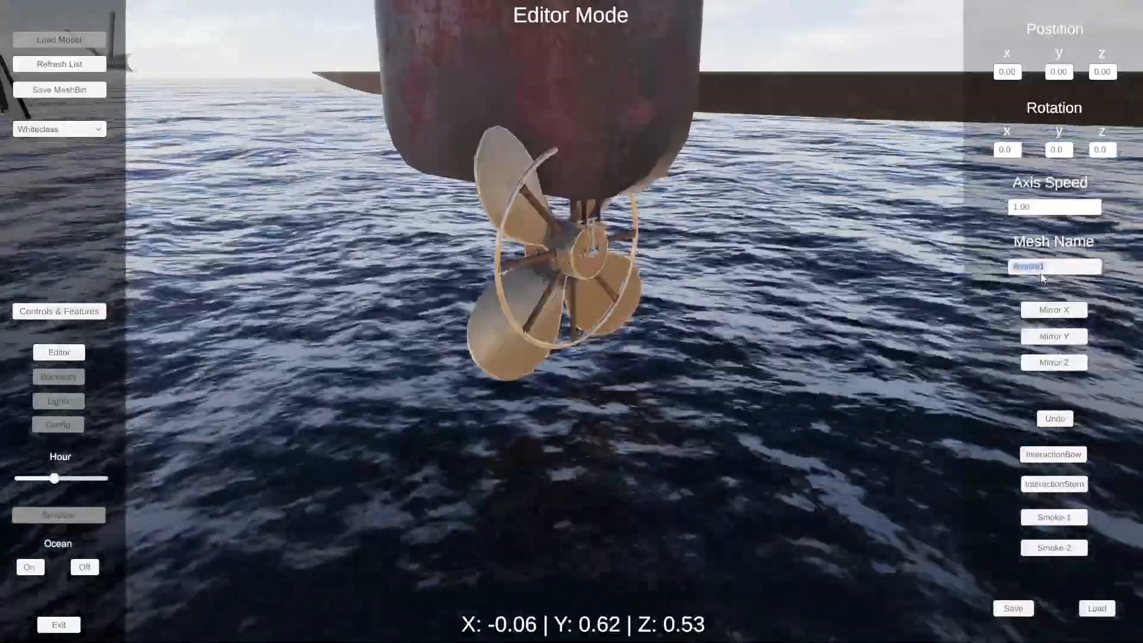
{"action": "left_click", "coordinate": [1042, 267]}
{"action": "type", "text": "Broder"}
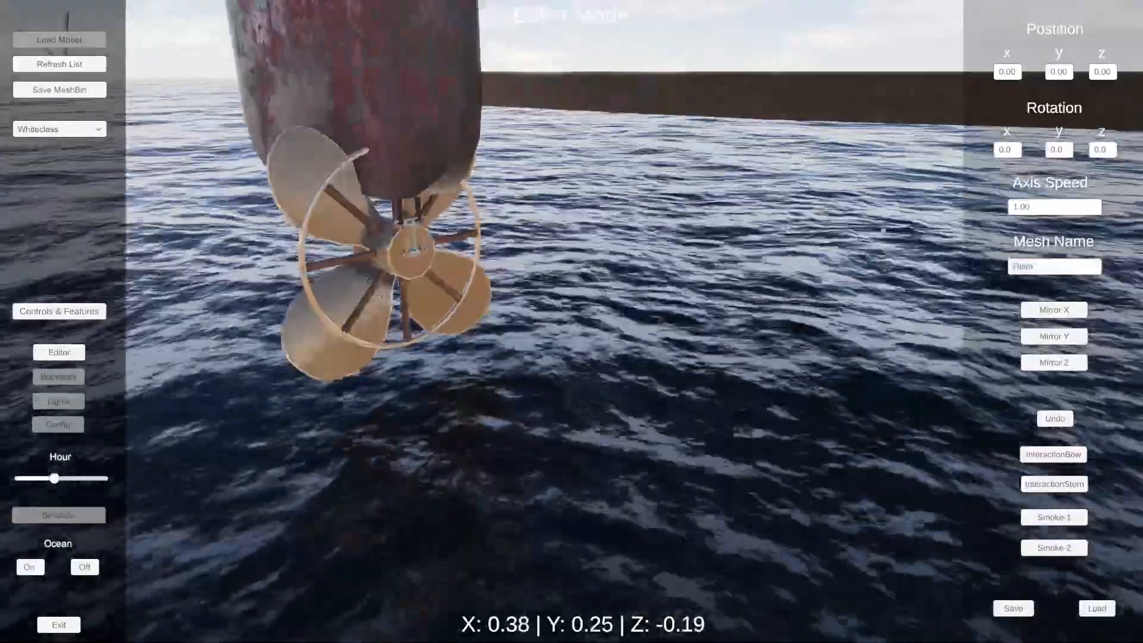
- Move the rudder mesh from the ship's centre to the stern, seating it above the keel extension behind the hull
{"action": "right_click_drag", "start_coordinate": [320, 196], "coordinate": [256, 137]}
{"action": "right_click_drag", "start_coordinate": [369, 345], "coordinate": [592, 211]}
{"action": "key", "text": "a"}
{"action": "mouse_move", "coordinate": [593, 206]}
{"action": "left_mouse_down"}
{"action": "mouse_move", "coordinate": [820, 204]}
{"action": "mouse_move", "coordinate": [591, 209]}
{"action": "left_mouse_up"}
{"action": "key", "text": "a"}
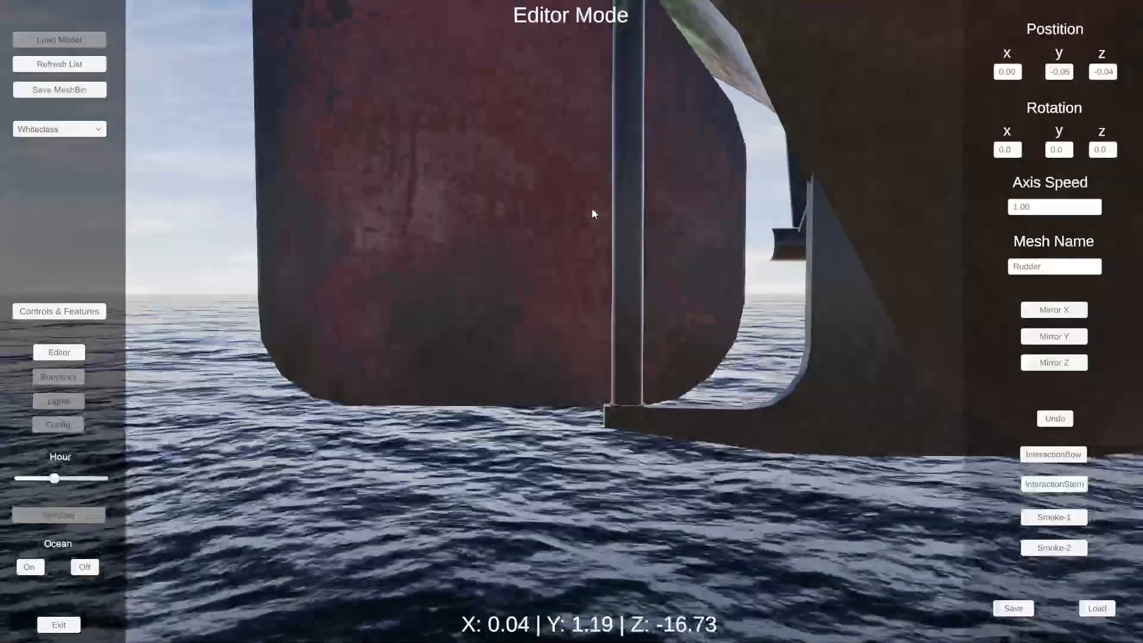
{"action": "key", "text": "Return"}
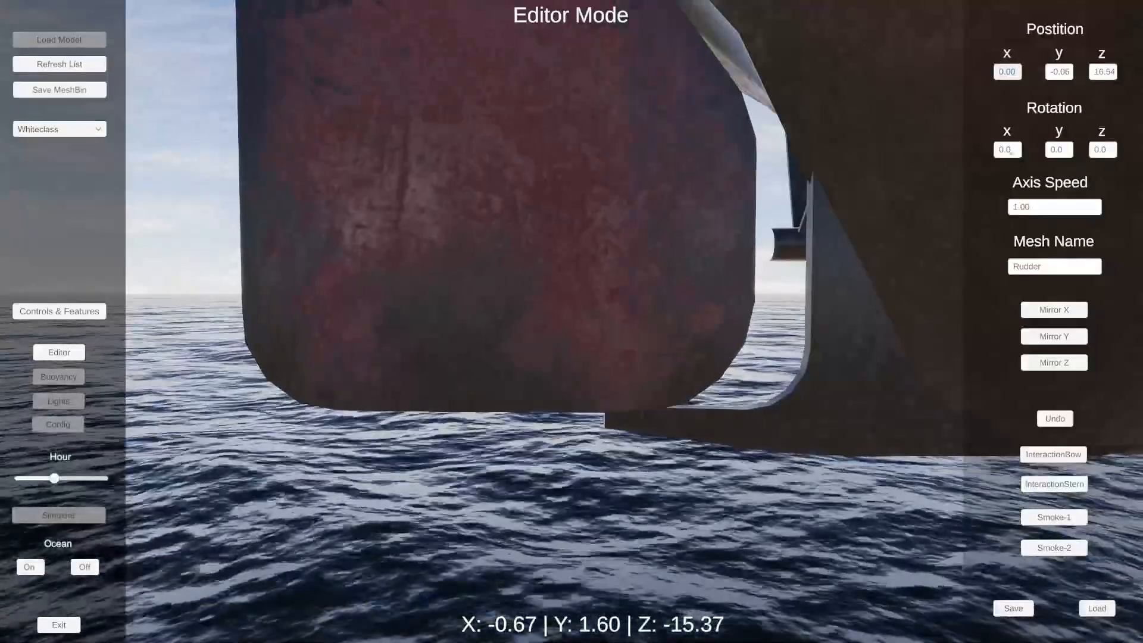
- Select the Prop mesh and move it from the ship's centre aft, into the open water behind the rudder
{"action": "key", "text": "s"}
{"action": "right_click_drag", "start_coordinate": [980, 79], "coordinate": [795, 390]}
{"action": "key", "text": "w"}
{"action": "key", "text": "w"}
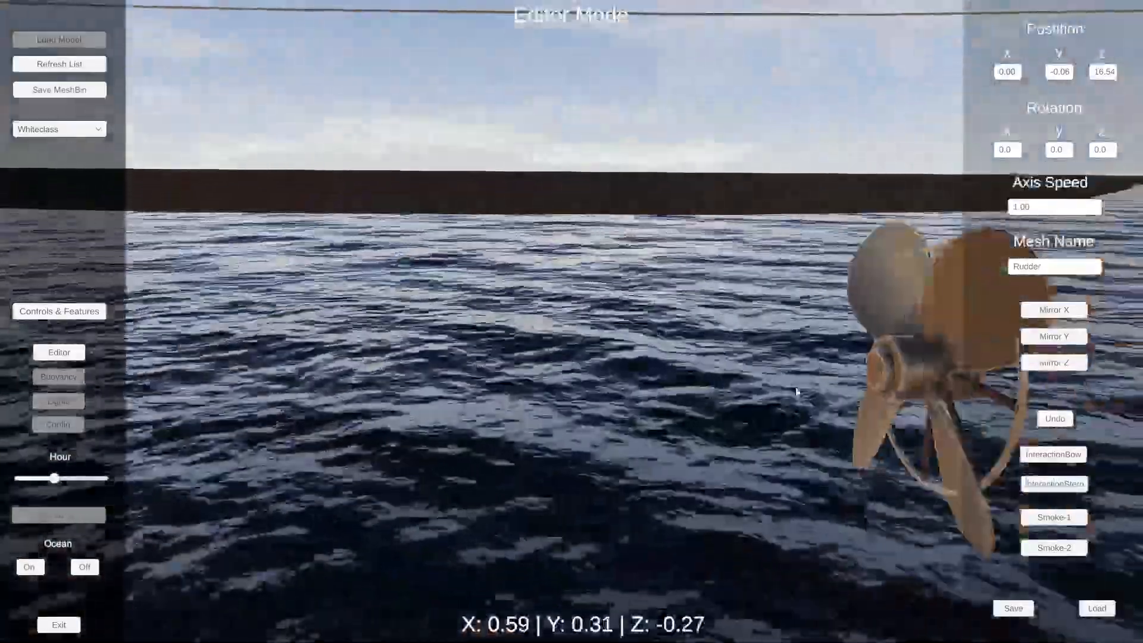
{"action": "left_click", "coordinate": [910, 364]}
{"action": "key", "text": "d"}
{"action": "left_click", "coordinate": [820, 349]}
{"action": "right_click_drag", "start_coordinate": [909, 365], "coordinate": [940, 334]}
{"action": "key", "text": "w"}
{"action": "key", "text": "a"}
{"action": "right_click_drag", "start_coordinate": [611, 299], "coordinate": [643, 265]}
{"action": "left_click", "coordinate": [597, 286]}
{"action": "key", "text": "w"}
{"action": "key", "text": "s"}
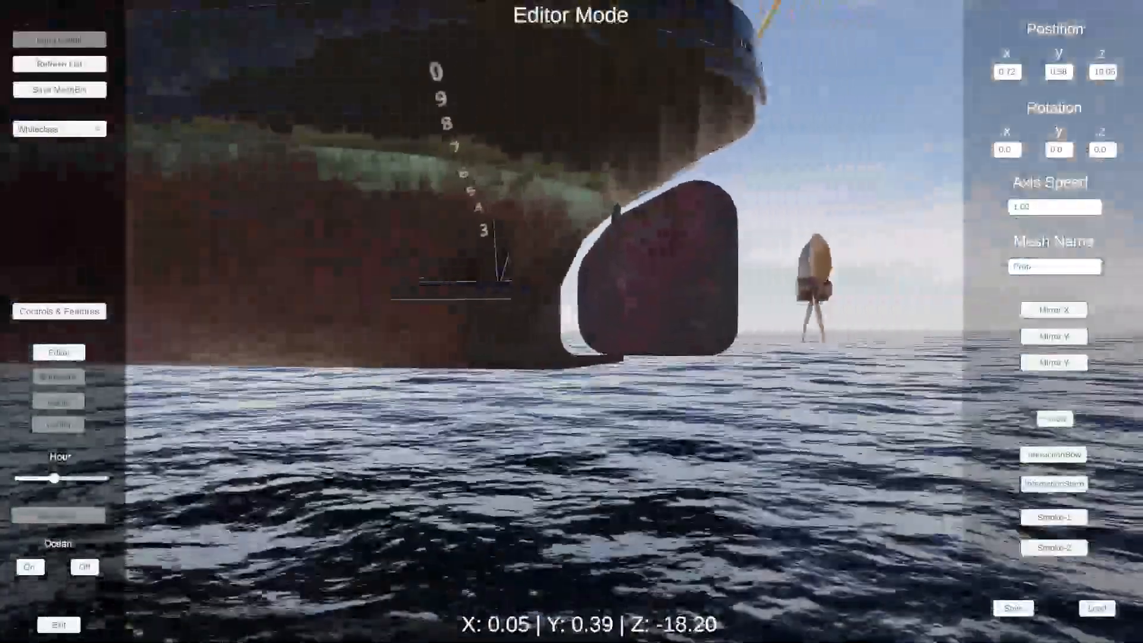
- Move the propeller sideways alongside the stern hull, to about X 1.56 and Y 1.13
{"action": "left_click_drag", "start_coordinate": [813, 280], "coordinate": [531, 284]}
{"action": "key", "text": "w"}
{"action": "right_click_drag", "start_coordinate": [531, 285], "coordinate": [510, 272]}
{"action": "key", "text": "d"}
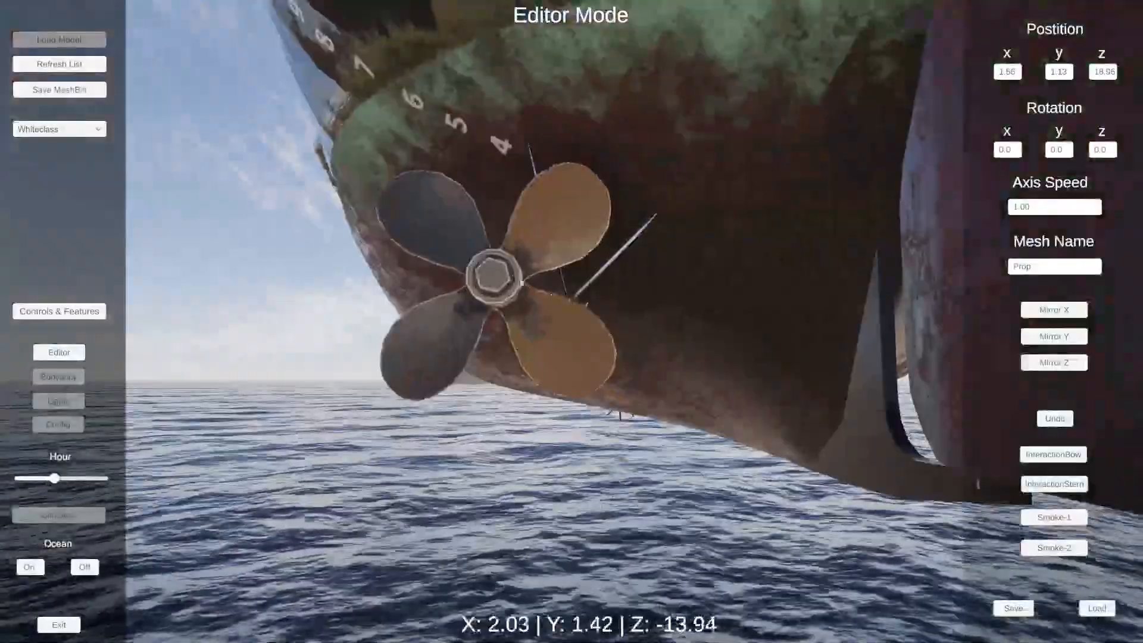
- Align the propeller with the shaft bracket on one side of the stern, at about X 1.72 and Y 1.12
{"action": "left_click_drag", "start_coordinate": [510, 271], "coordinate": [567, 299]}
{"action": "key", "text": "a"}
{"action": "right_click_drag", "start_coordinate": [582, 288], "coordinate": [893, 279]}
{"action": "key", "text": "d"}
{"action": "right_click_drag", "start_coordinate": [586, 297], "coordinate": [241, 356]}
{"action": "key", "text": "s"}
{"action": "key", "text": "d"}
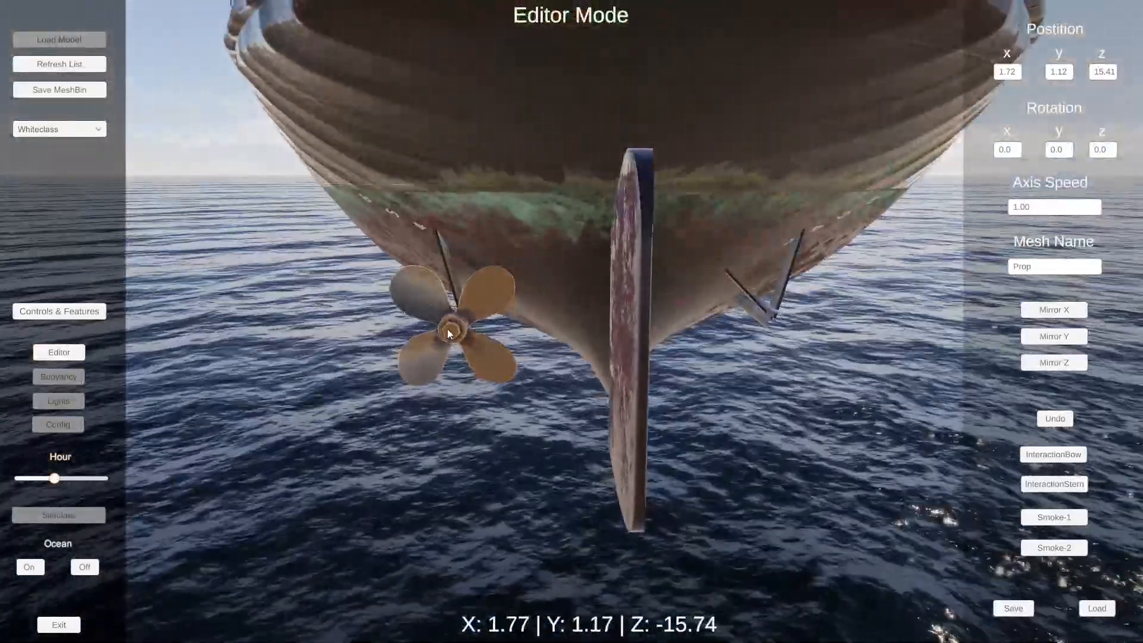
- Duplicate the propeller and set the copy's X position to -1.73, placing it on the opposite side of the rudder
{"action": "key", "text": "ctrl+d"}
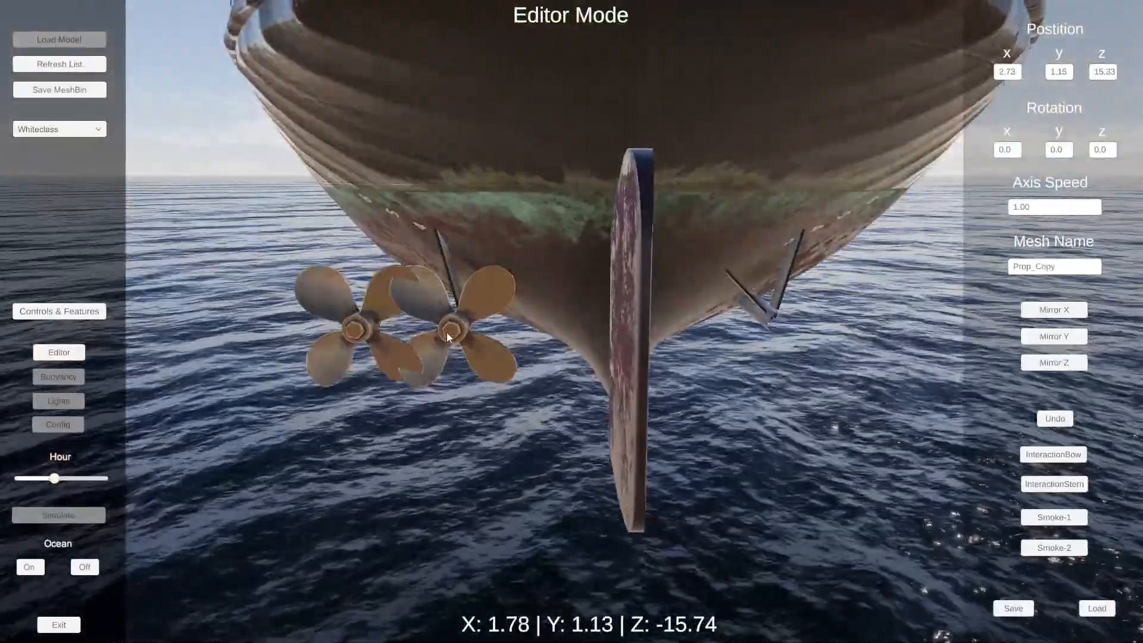
{"action": "left_click", "coordinate": [465, 333]}
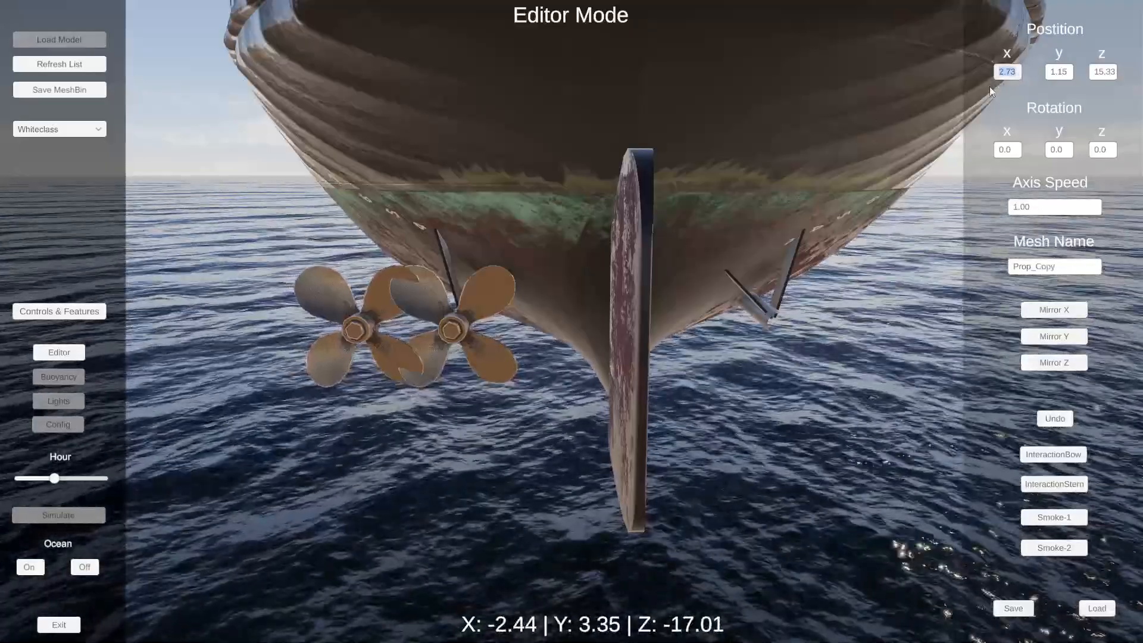
{"action": "type", "text": "-1.7"}
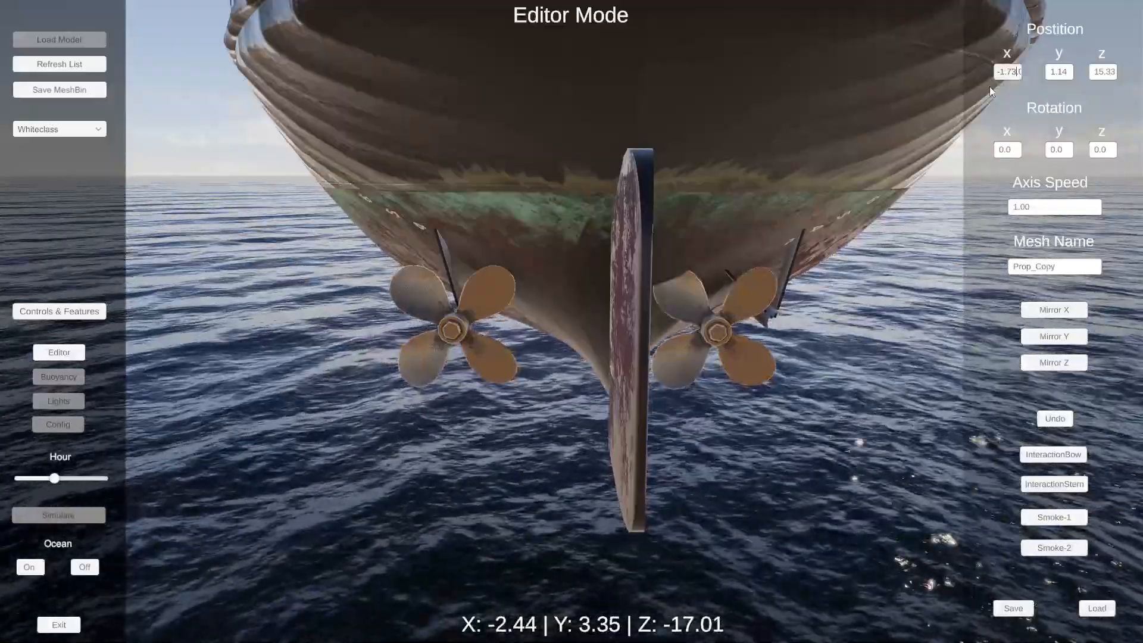
- Finish entering the propeller copy's X position of -1.73 and mirror the copy along the X axis
{"action": "type", "text": "3"}
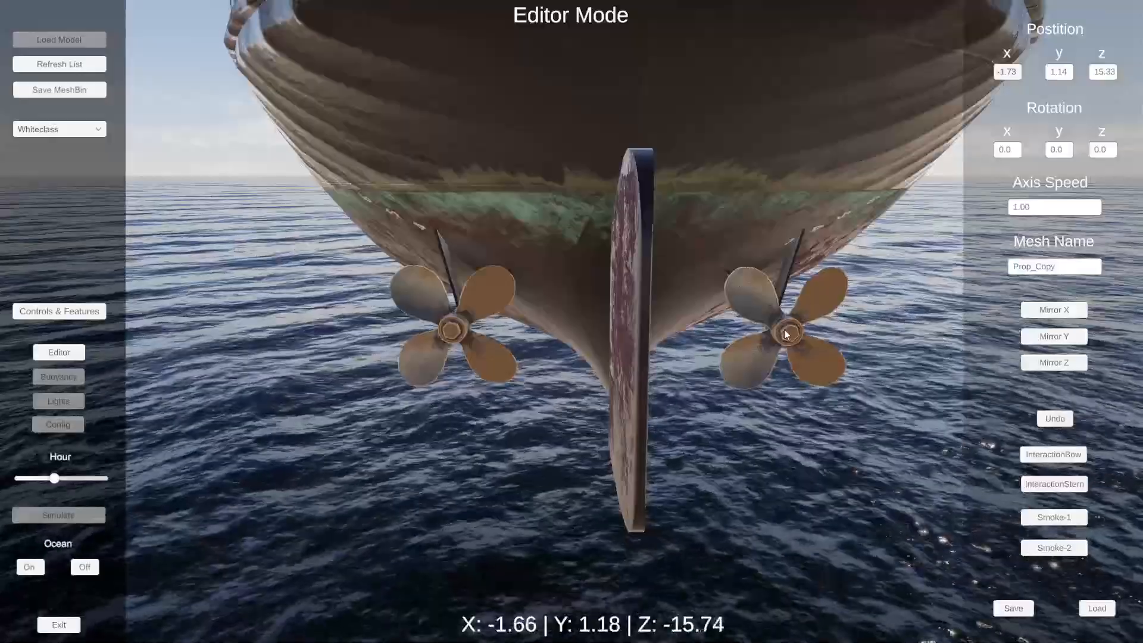
{"action": "left_click", "coordinate": [1054, 317]}
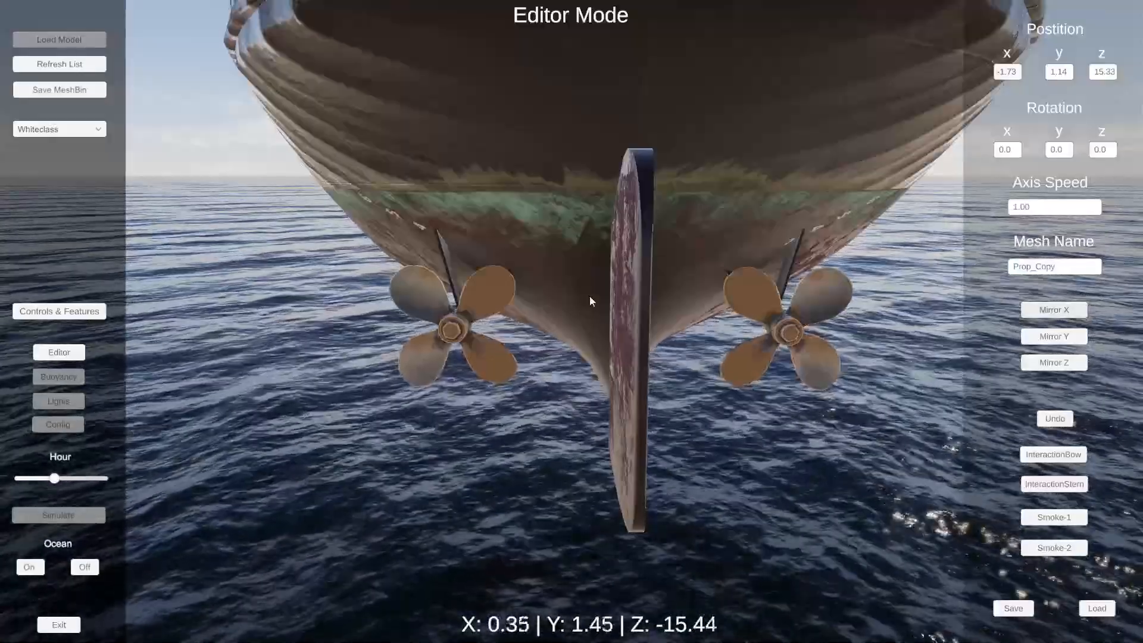
{"action": "right_click_drag", "start_coordinate": [592, 301], "coordinate": [560, 299]}
{"action": "key", "text": "d"}
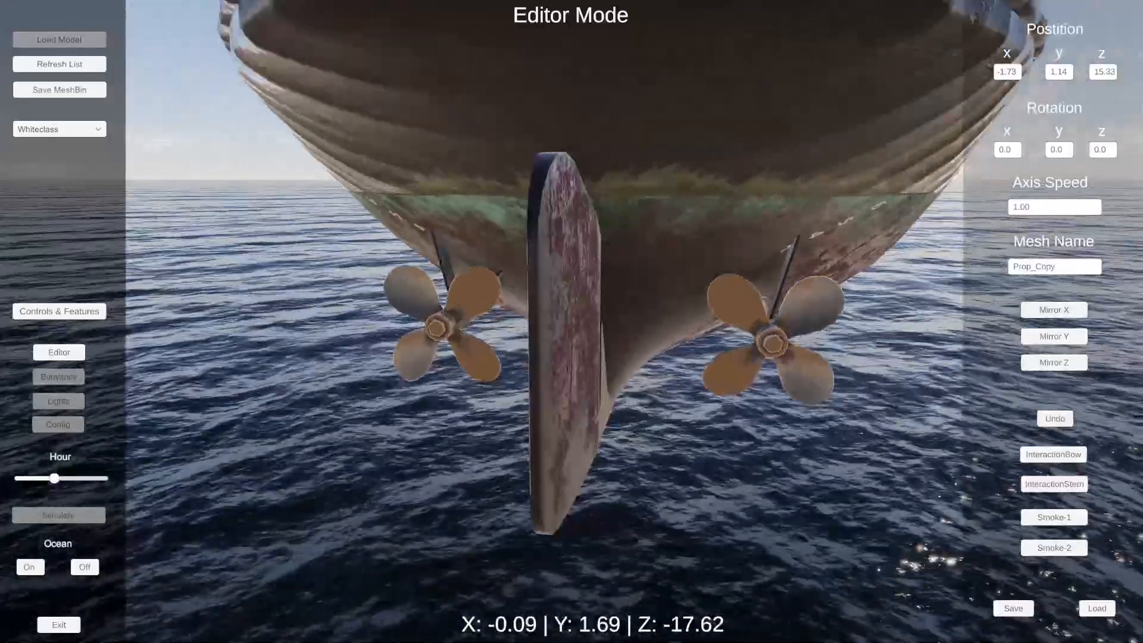
- Rename the copied propeller mesh as Prop2
{"action": "left_click", "coordinate": [1058, 269]}
{"action": "key", "text": "BackSpace"}
{"action": "key", "text": "BackSpace"}
{"action": "key", "text": "BackSpace"}
{"action": "key", "text": "BackSpace"}
{"action": "key", "text": "BackSpace"}
{"action": "type", "text": "2"}
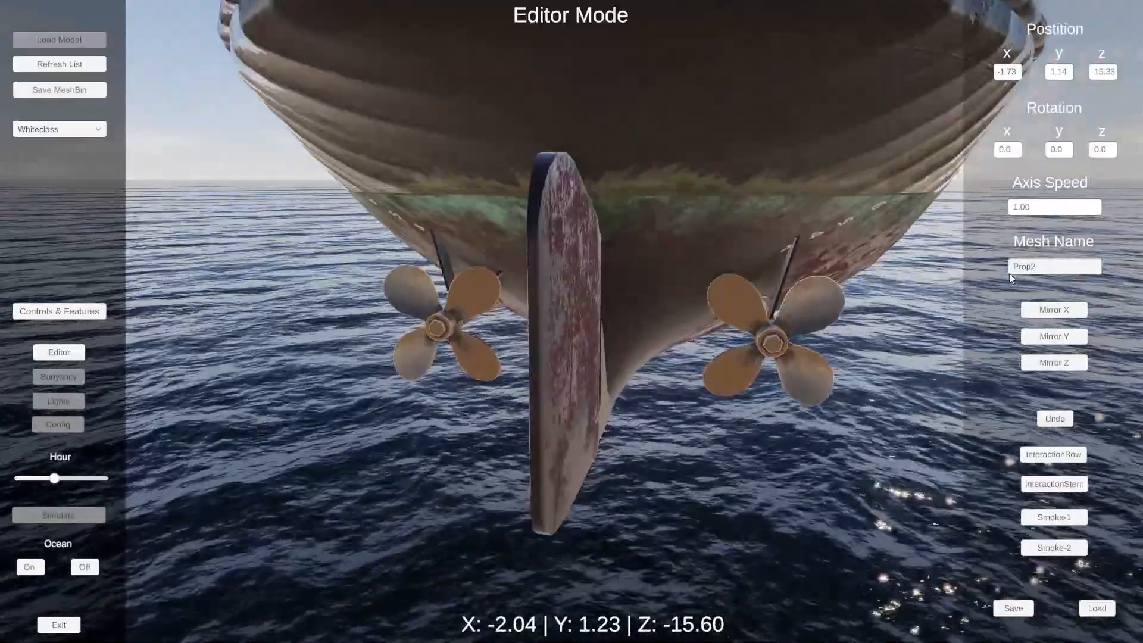
- Place the bow water-interaction point on the hull near the bow, at about Y 2.01 and Z -17.44
{"action": "right_click_drag", "start_coordinate": [743, 304], "coordinate": [867, 229]}
{"action": "key", "text": "w"}
{"action": "key", "text": "s"}
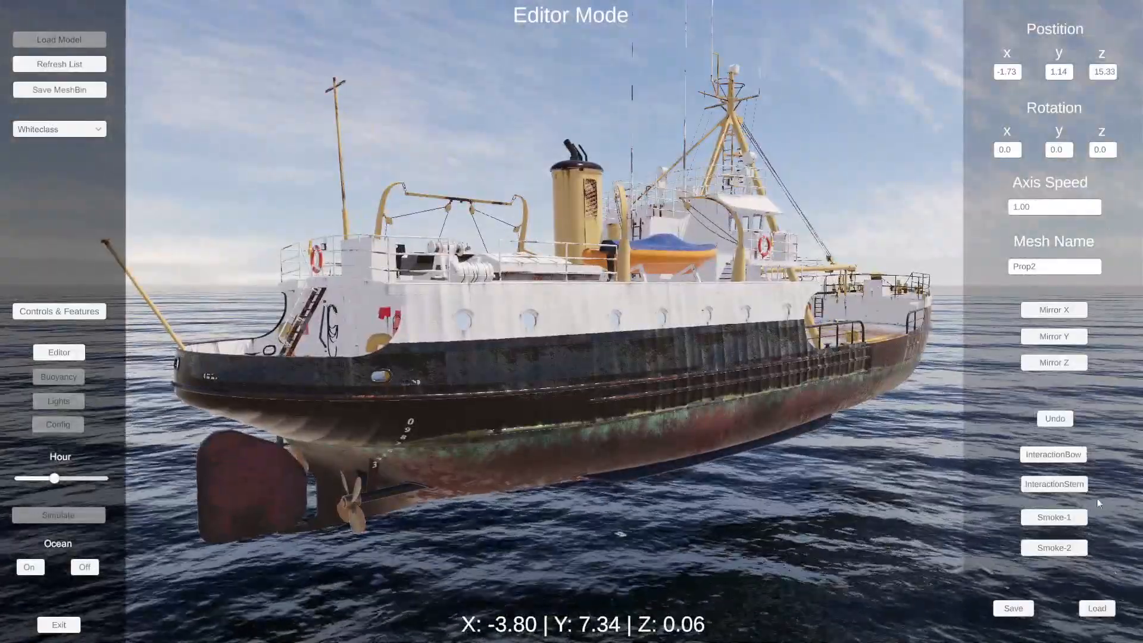
{"action": "mouse_move", "coordinate": [865, 430]}
{"action": "right_mouse_down"}
{"action": "mouse_move", "coordinate": [821, 432]}
{"action": "mouse_move", "coordinate": [863, 435]}
{"action": "mouse_move", "coordinate": [857, 457]}
{"action": "mouse_move", "coordinate": [856, 418]}
{"action": "mouse_move", "coordinate": [857, 432]}
{"action": "right_mouse_up"}
{"action": "key", "text": "w"}
{"action": "key", "text": "s"}
{"action": "key", "text": "w"}
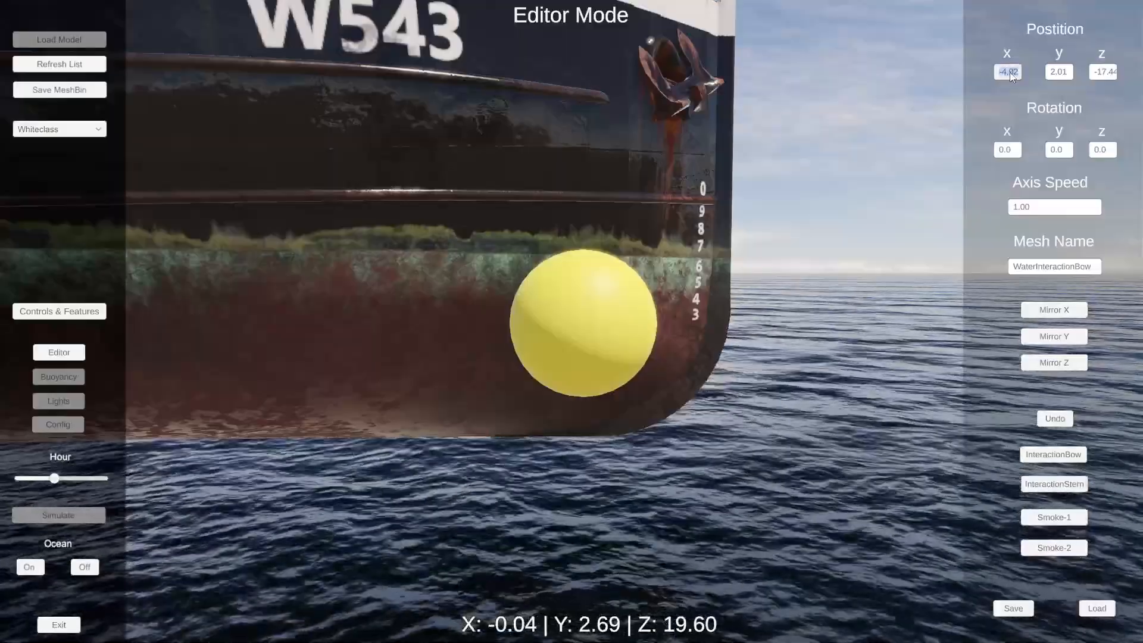
{"action": "key", "text": "w"}
{"action": "mouse_move", "coordinate": [1009, 72]}
{"action": "right_mouse_down"}
{"action": "mouse_move", "coordinate": [1019, 81]}
{"action": "mouse_move", "coordinate": [1005, 50]}
{"action": "mouse_move", "coordinate": [991, 72]}
{"action": "right_mouse_up"}
- Place the stern water-interaction point near the propeller, at about Y 2.39, and set its X position to 0
{"action": "mouse_move", "coordinate": [571, 321]}
{"action": "right_mouse_down"}
{"action": "mouse_move", "coordinate": [530, 326]}
{"action": "mouse_move", "coordinate": [547, 328]}
{"action": "mouse_move", "coordinate": [557, 310]}
{"action": "mouse_move", "coordinate": [573, 331]}
{"action": "right_mouse_up"}
{"action": "key", "text": "a"}
{"action": "key", "text": "w"}
{"action": "key", "text": "a"}
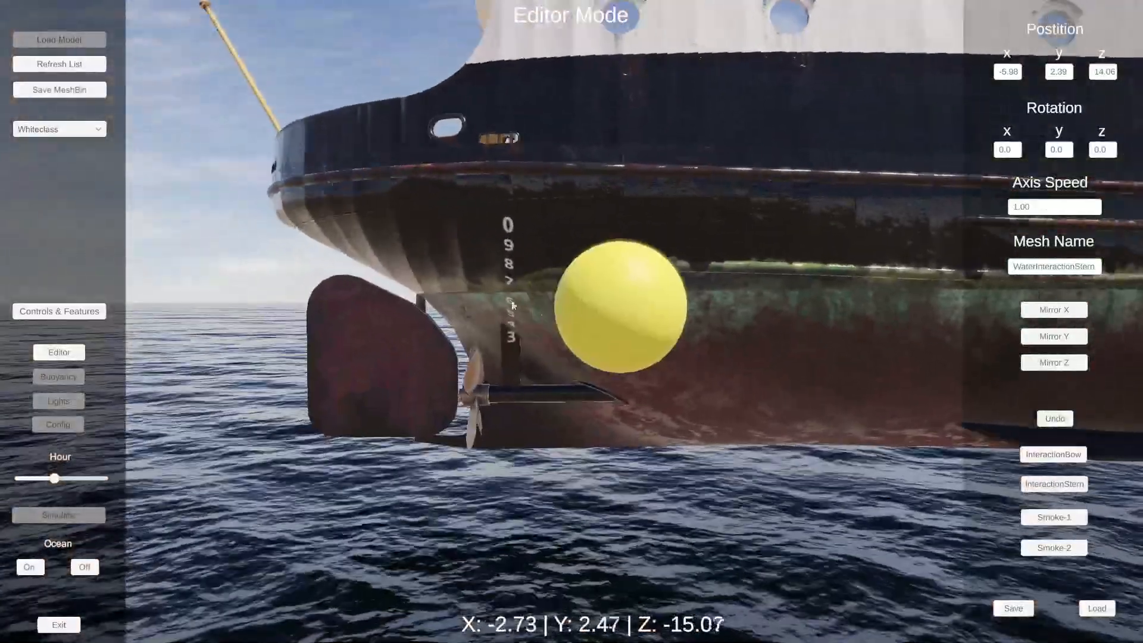
{"action": "left_click_drag", "start_coordinate": [1010, 74], "coordinate": [950, 85]}
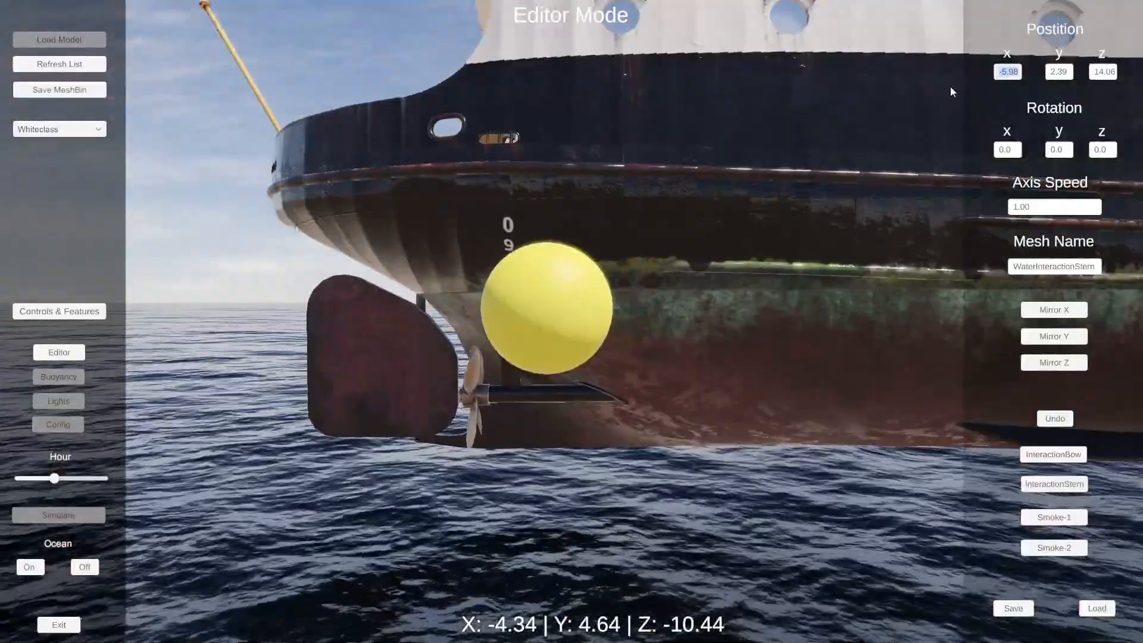
{"action": "type", "text": "0"}
{"action": "key", "text": "Return"}
- Place smoke positions 1 and 2 at the top of the funnel, at about Y 10.24, and set their X to 0
{"action": "mouse_move", "coordinate": [950, 86]}
{"action": "right_mouse_down"}
{"action": "mouse_move", "coordinate": [932, 78]}
{"action": "mouse_move", "coordinate": [950, 86]}
{"action": "right_mouse_up"}
{"action": "key", "text": "w"}
{"action": "right_click_drag", "start_coordinate": [571, 321], "coordinate": [594, 335]}
{"action": "key", "text": "s"}
{"action": "key", "text": "d"}
{"action": "key", "text": "w"}
{"action": "key", "text": "s"}
{"action": "key", "text": "w"}
{"action": "key", "text": "s"}
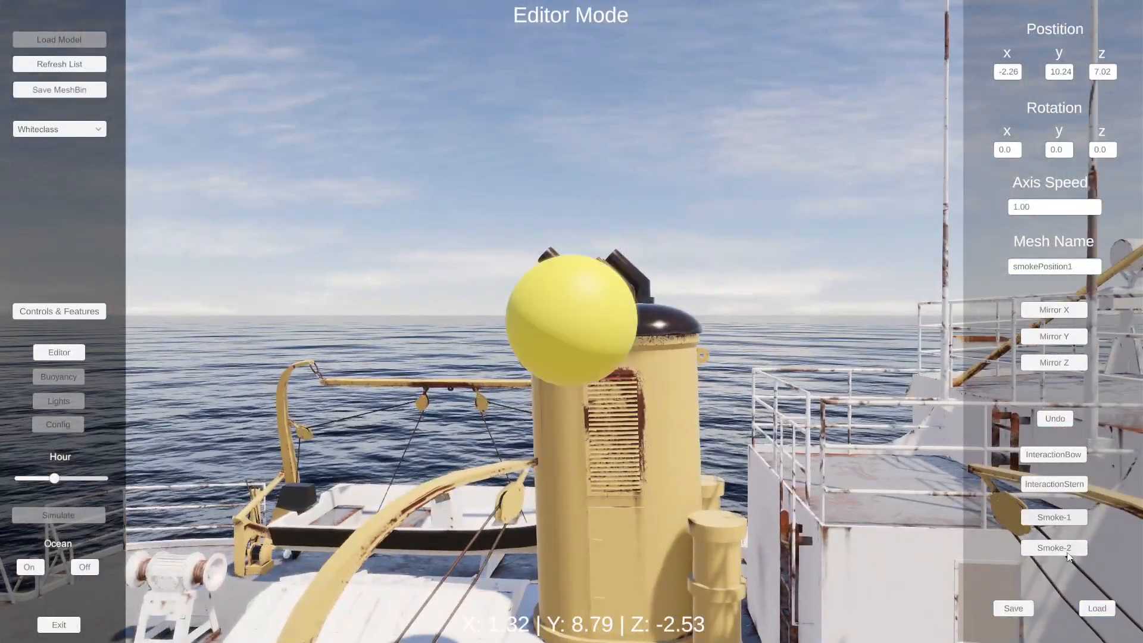
{"action": "right_click_drag", "start_coordinate": [729, 426], "coordinate": [572, 326]}
{"action": "key", "text": "a"}
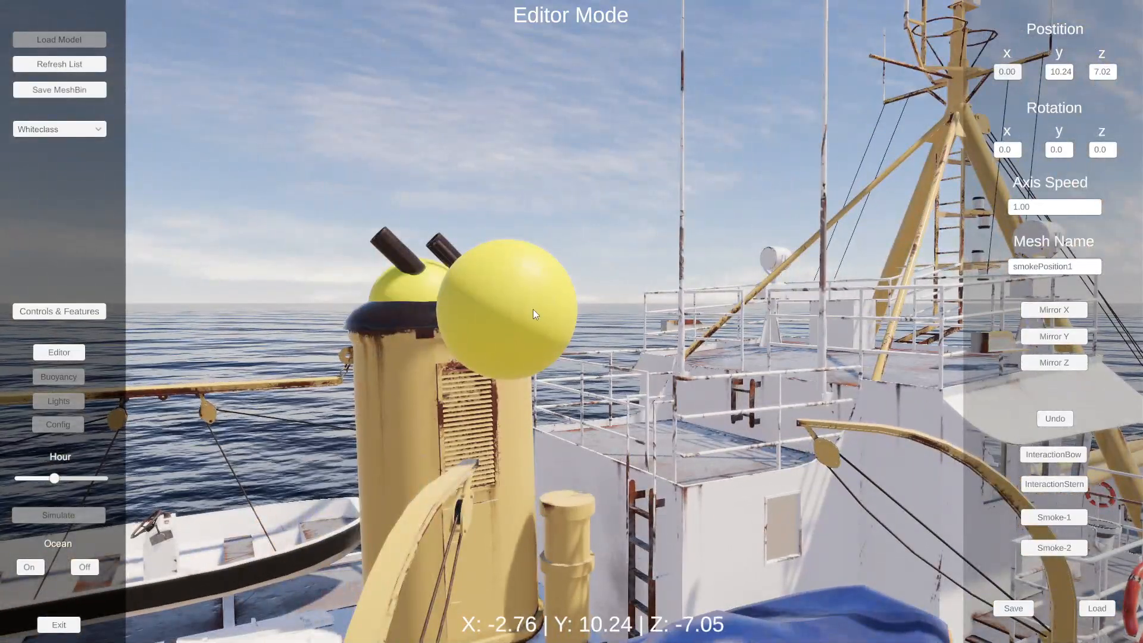
{"action": "type", "text": "0"}
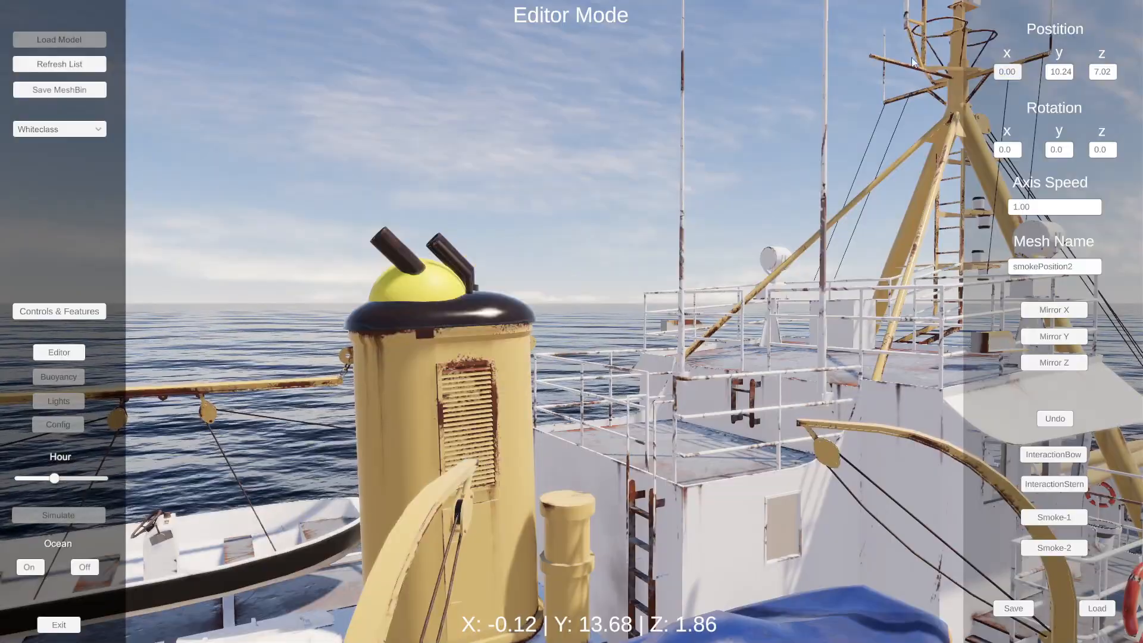
- Save the ship's mesh, water-interaction and smoke position setup from Editor mode
{"action": "right_click_drag", "start_coordinate": [912, 62], "coordinate": [881, 89]}
{"action": "key", "text": "s"}
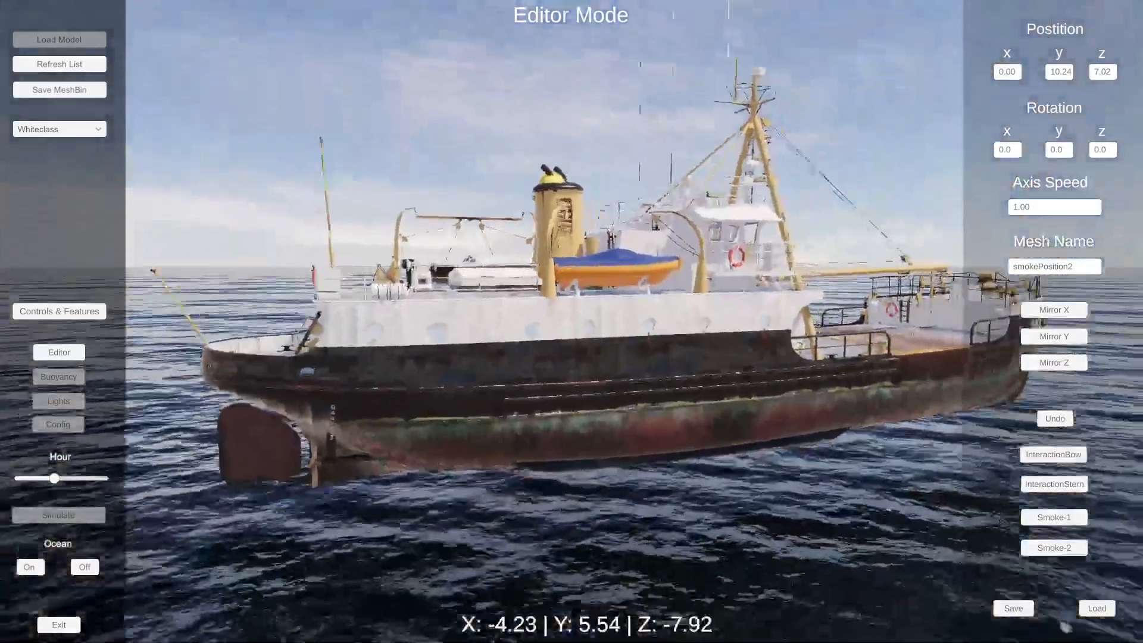
{"action": "mouse_move", "coordinate": [1062, 623]}
{"action": "right_mouse_down"}
{"action": "mouse_move", "coordinate": [1060, 640]}
{"action": "mouse_move", "coordinate": [1045, 618]}
{"action": "right_mouse_up"}
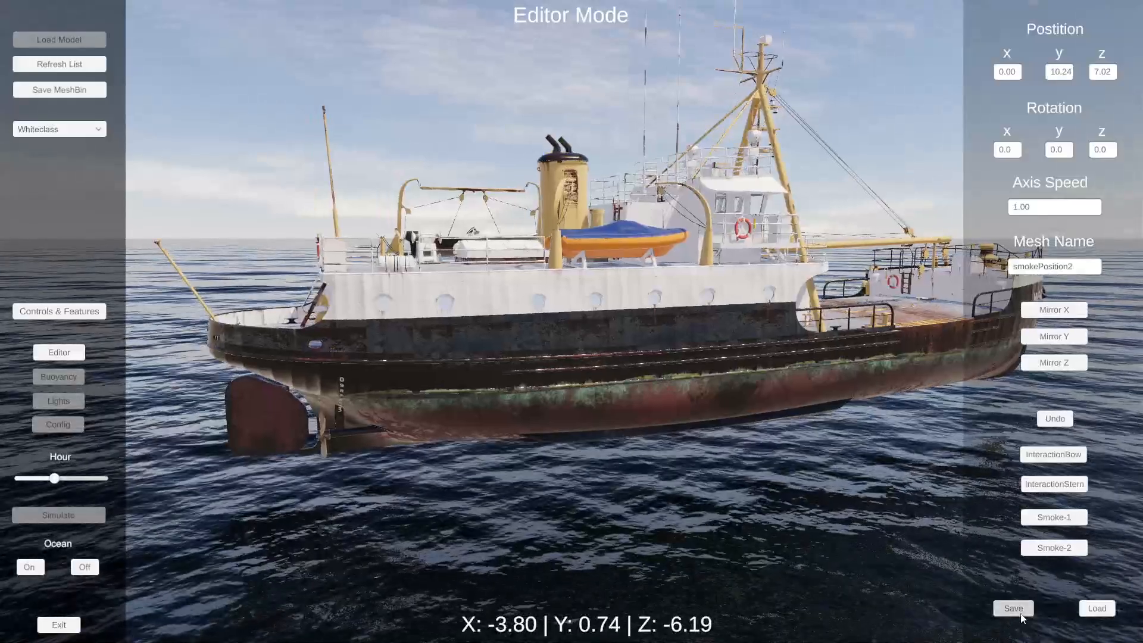
- Switch from Editor to Buoyancy mode and place a buoyancy point on the hull waterline near the bow
{"action": "left_click", "coordinate": [72, 354]}
{"action": "left_click", "coordinate": [59, 376]}
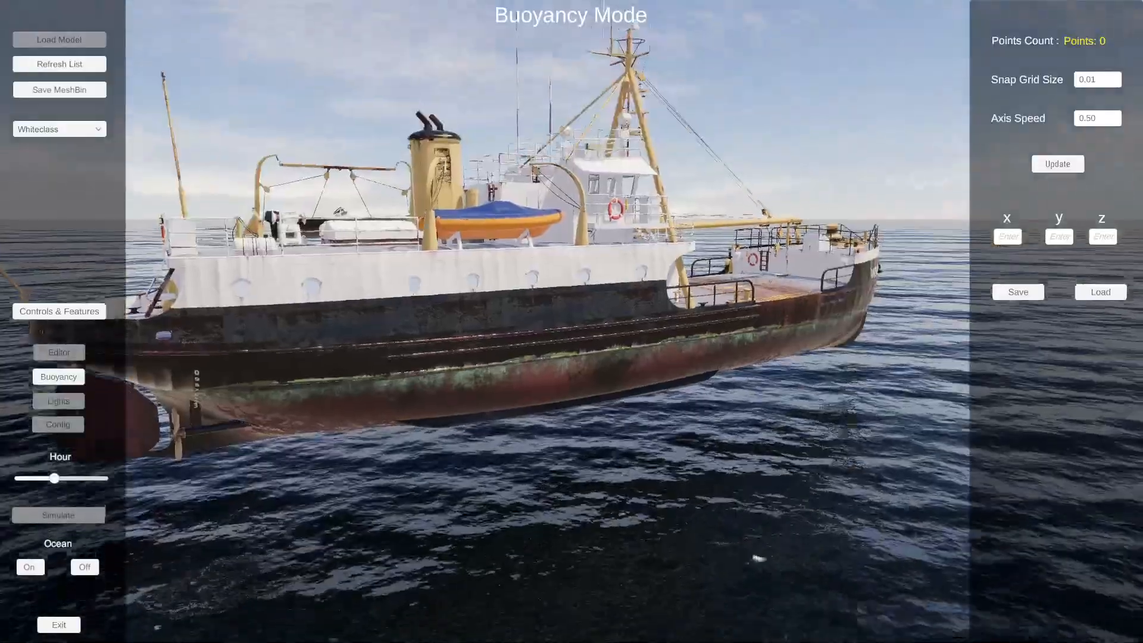
{"action": "key", "text": "w"}
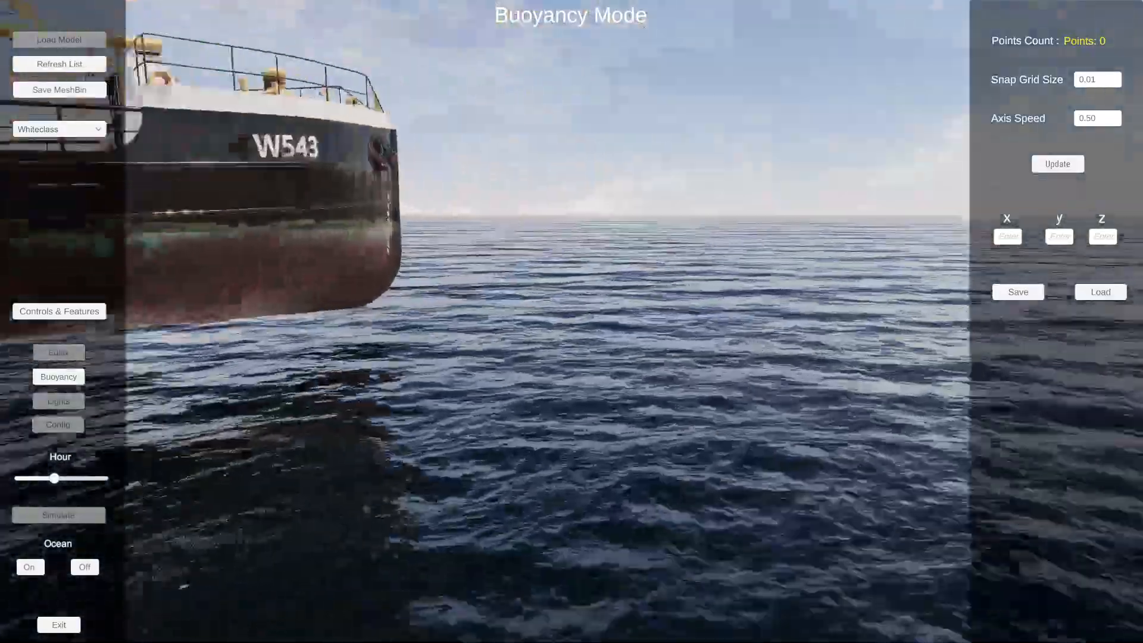
{"action": "key", "text": "w"}
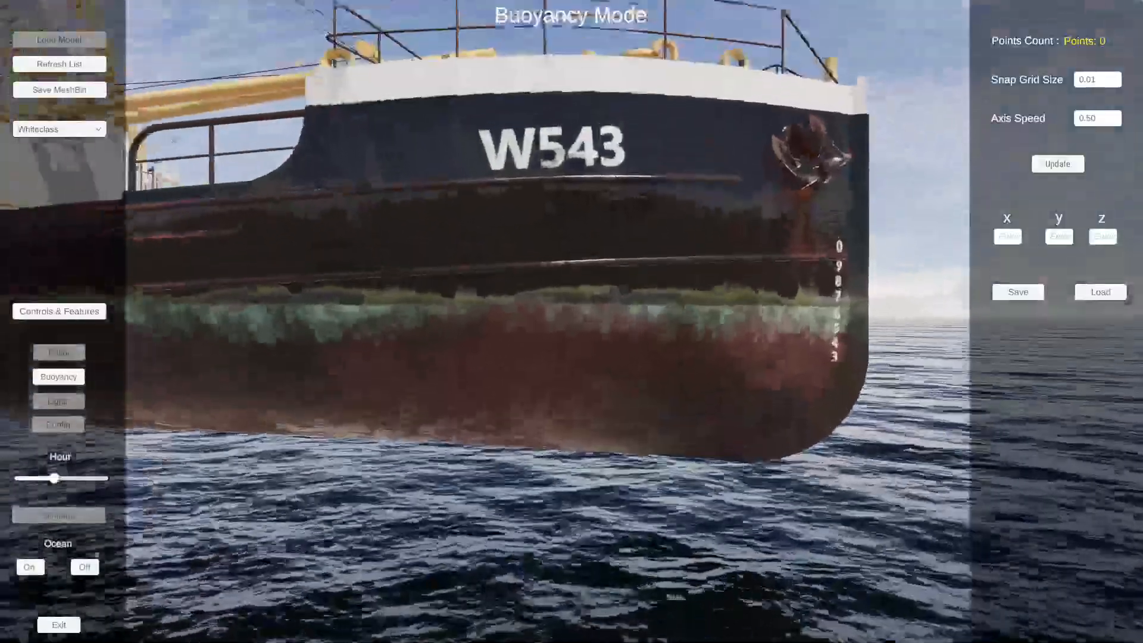
{"action": "key", "text": "s"}
{"action": "key", "text": "a"}
{"action": "key", "text": "a"}
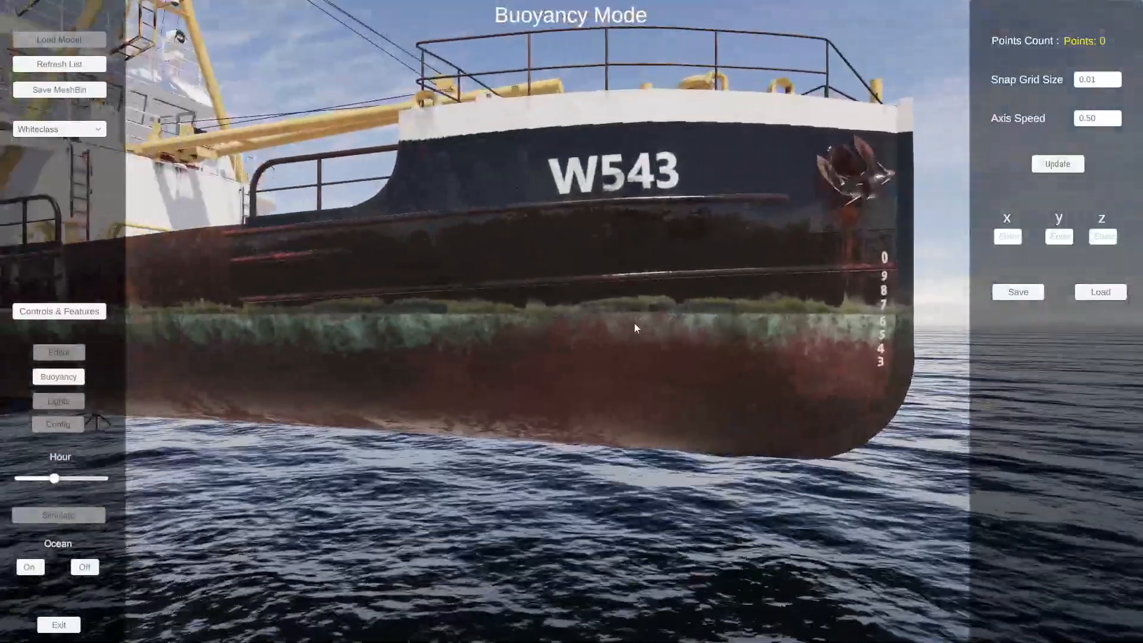
{"action": "left_click", "coordinate": [635, 324]}
- Place a second buoyancy point on the hull near the stern and leave Buoyancy mode
{"action": "key", "text": "a"}
{"action": "key", "text": "w"}
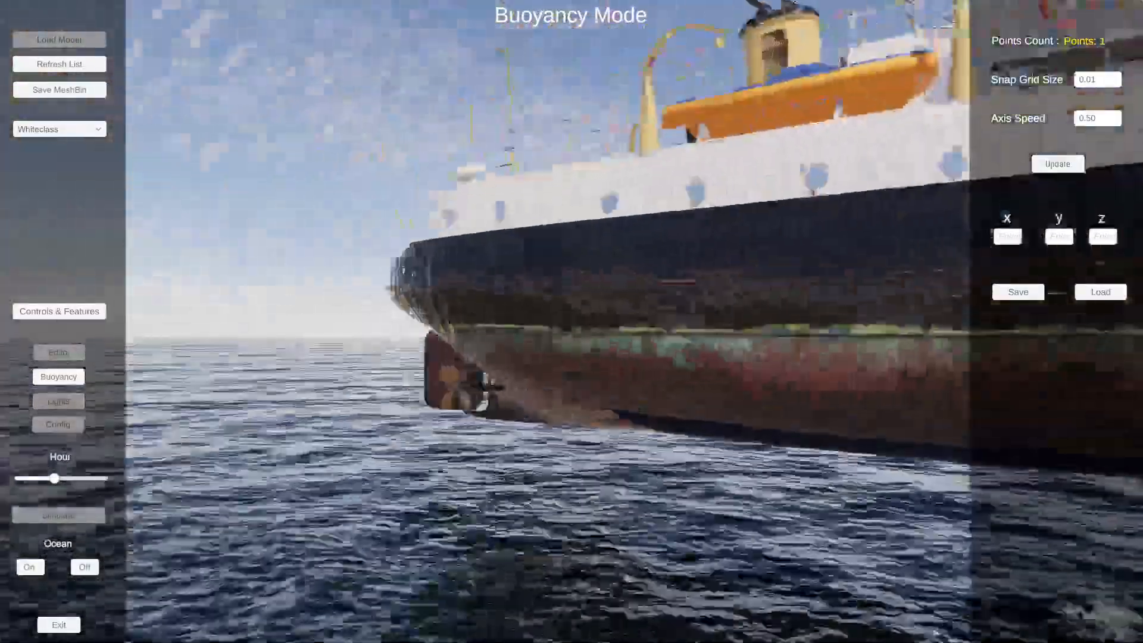
{"action": "key", "text": "a"}
{"action": "left_click", "coordinate": [595, 309]}
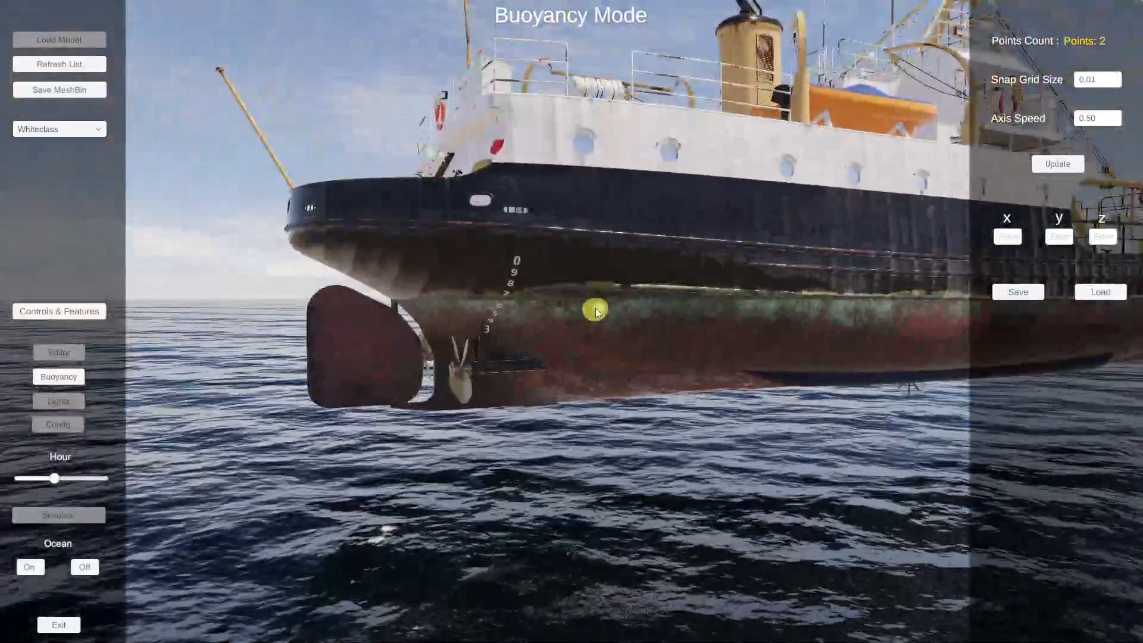
{"action": "right_click_drag", "start_coordinate": [595, 308], "coordinate": [699, 297]}
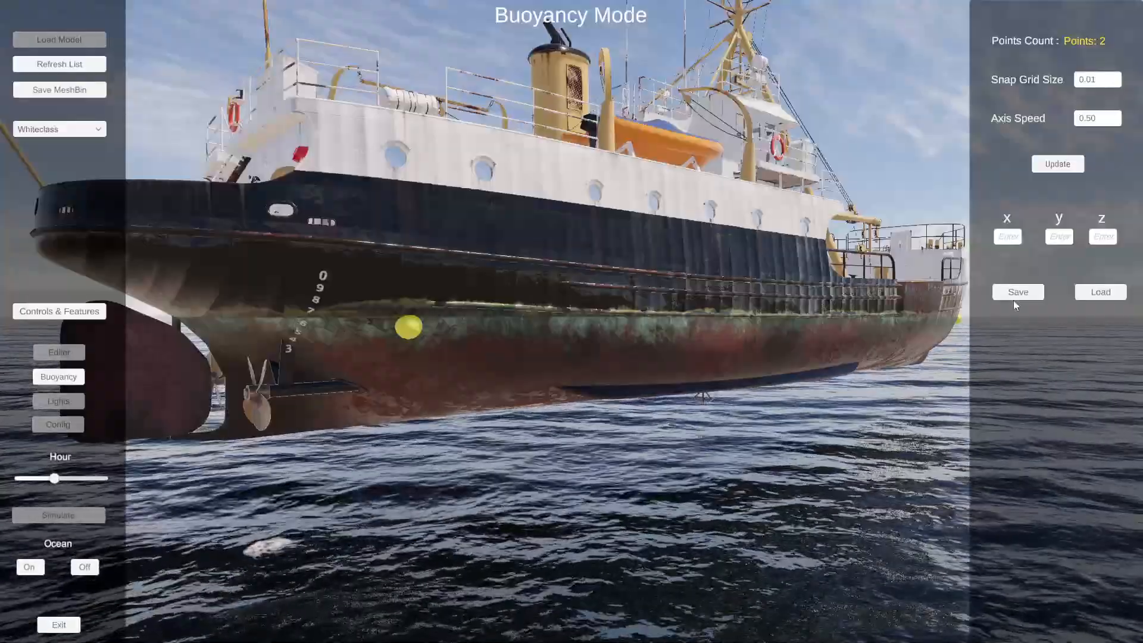
{"action": "left_click", "coordinate": [67, 380]}
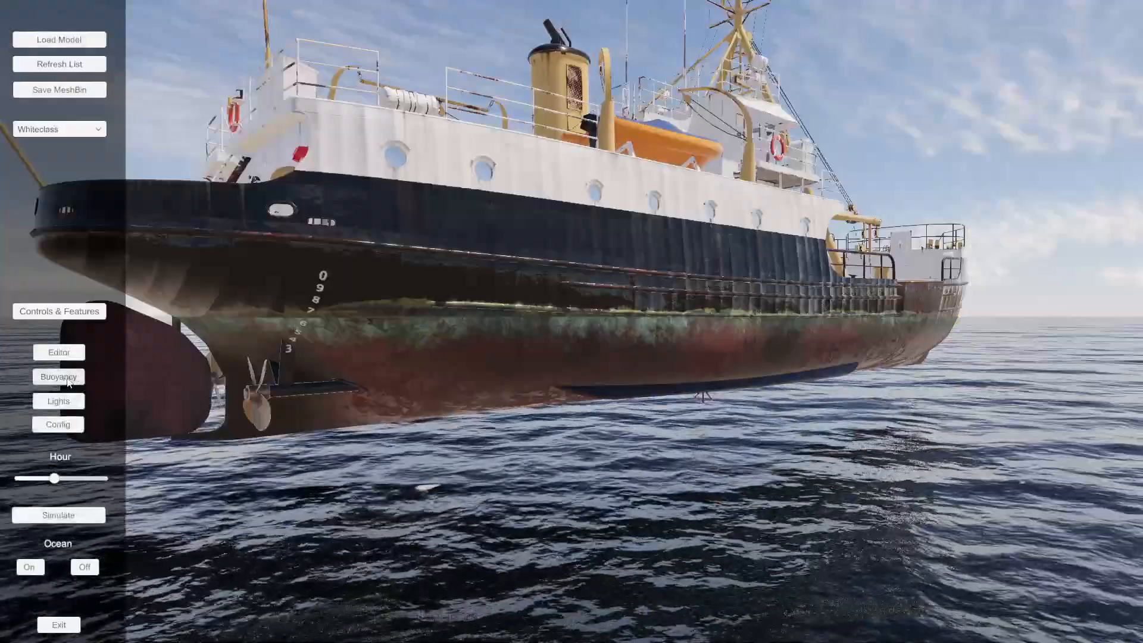
- Enter Lights mode and shift the time of day earlier to a dim, low-sun sky
{"action": "left_click", "coordinate": [58, 401]}
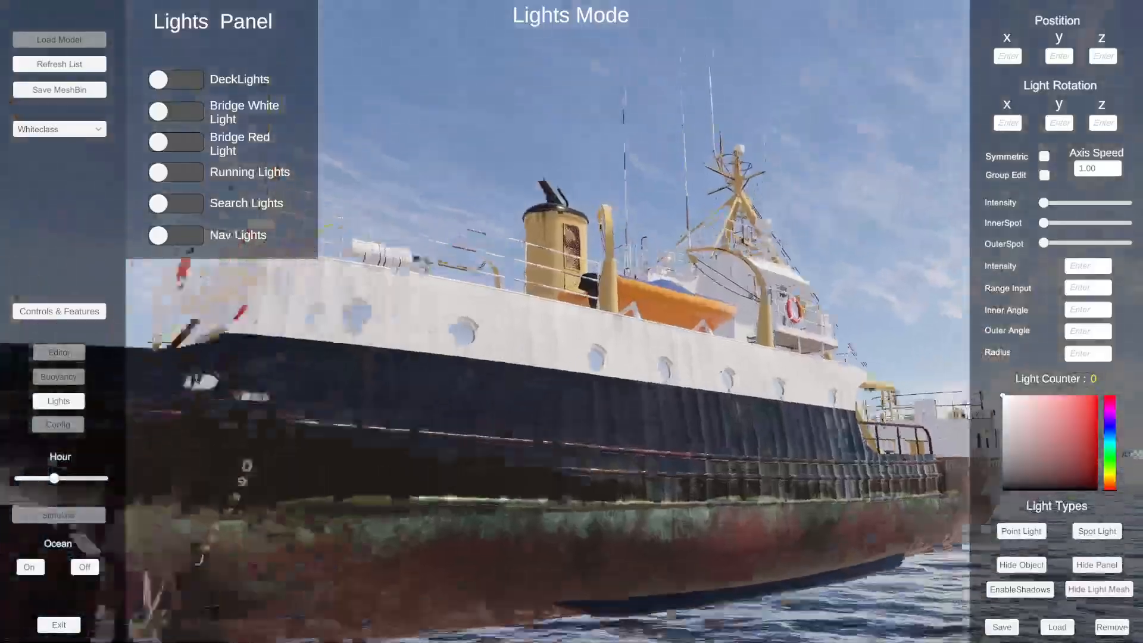
{"action": "key", "text": "w"}
{"action": "key", "text": "s"}
{"action": "key", "text": "w"}
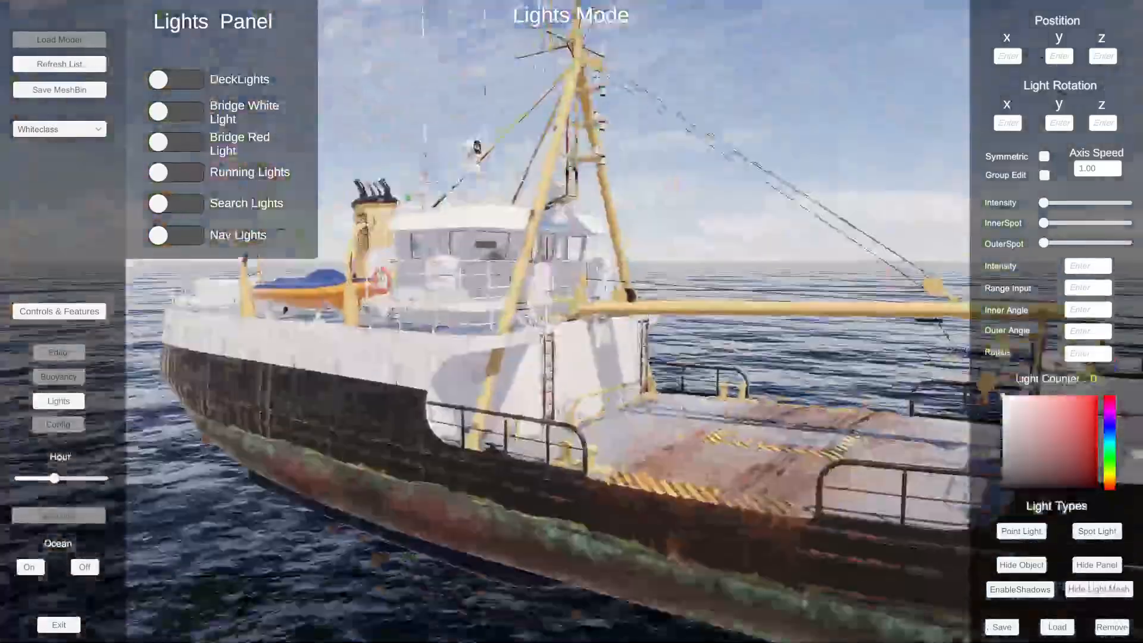
{"action": "key", "text": "s"}
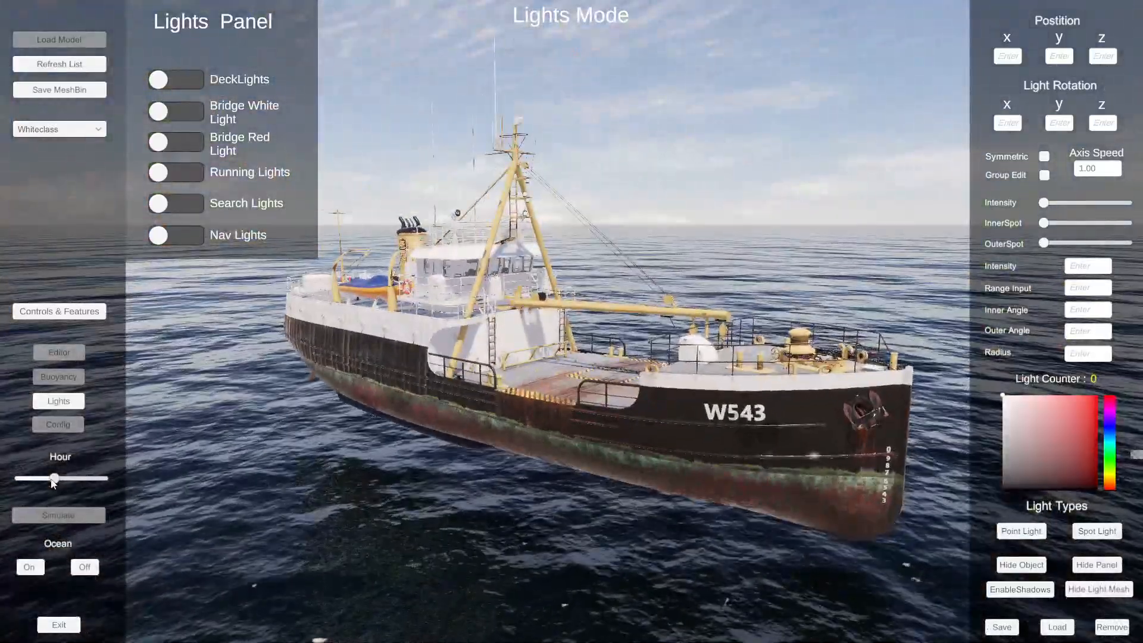
{"action": "left_click_drag", "start_coordinate": [52, 481], "coordinate": [38, 484]}
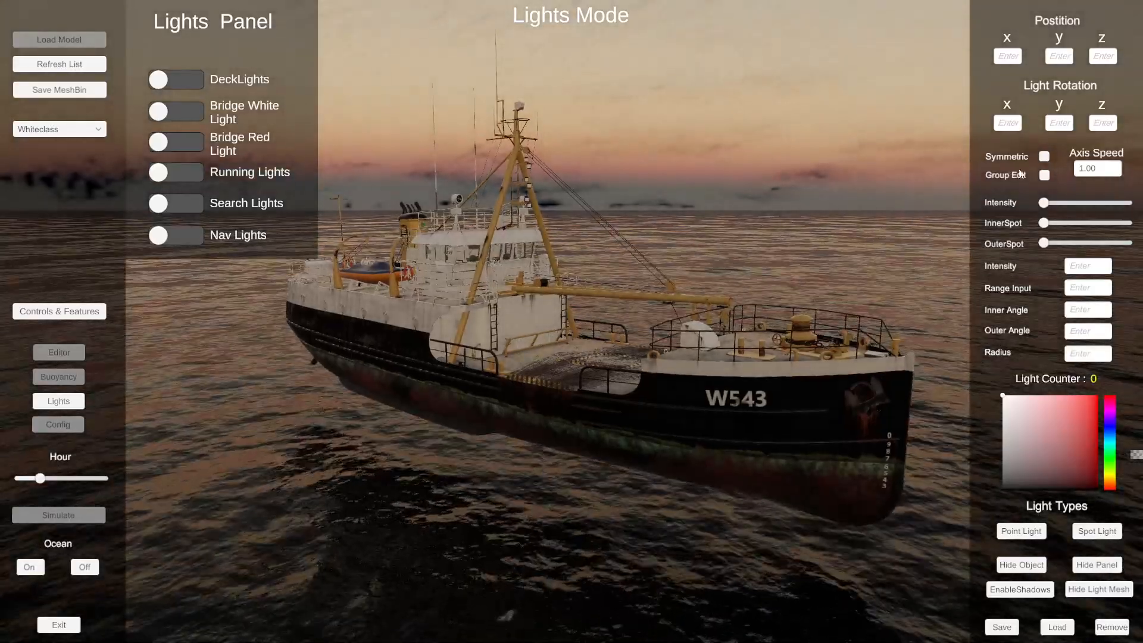
- Enable symmetric placement and group editing, and turn on the DeckLights group
{"action": "left_click", "coordinate": [1044, 156]}
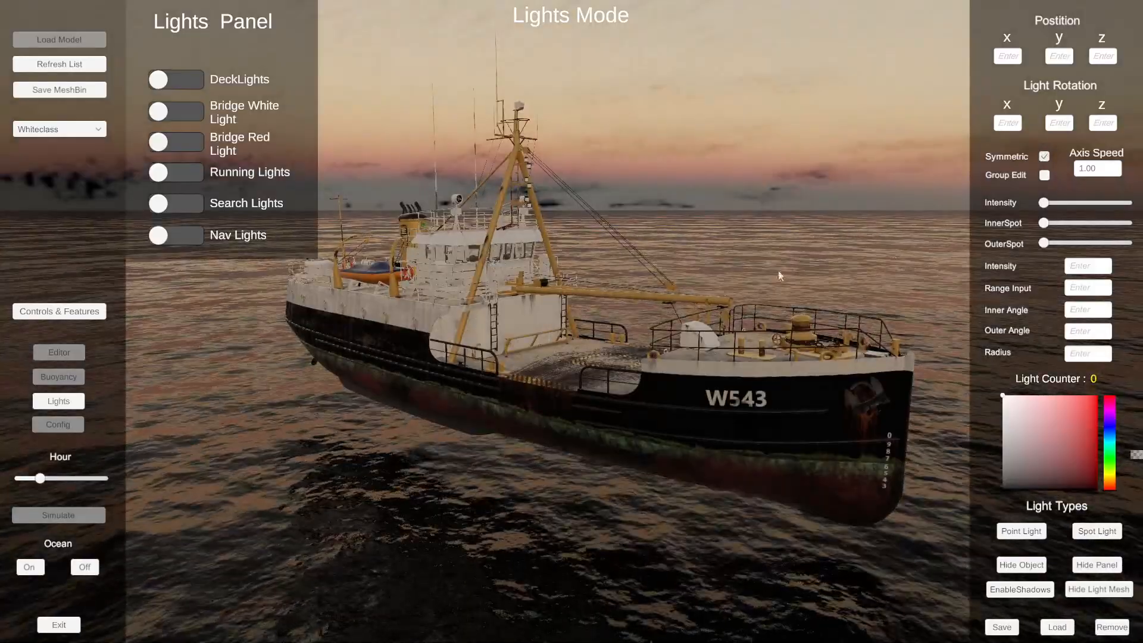
{"action": "left_click", "coordinate": [1044, 175]}
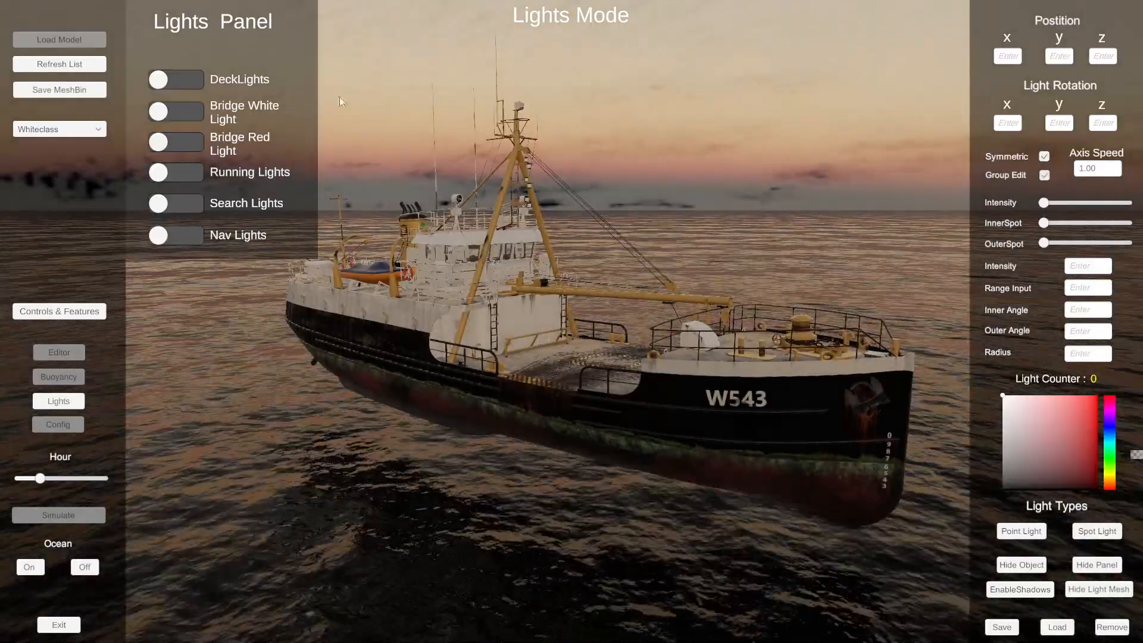
{"action": "left_click", "coordinate": [159, 78]}
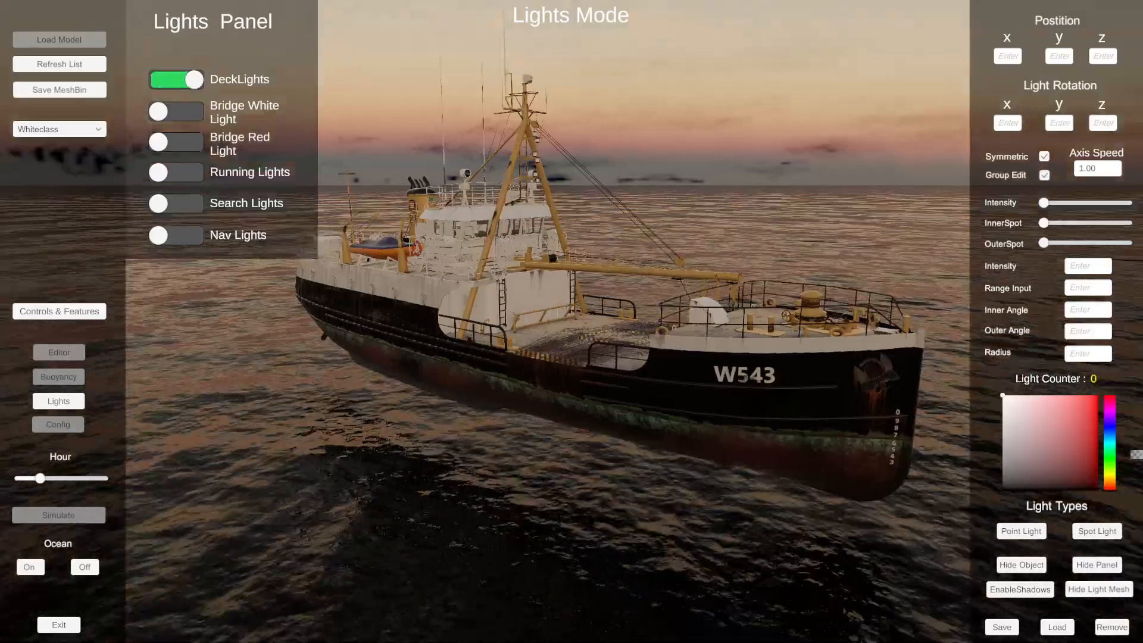
- Place a symmetric pair of deck lights on the underside of the superstructure overhang beside the yellow mast leg
{"action": "key", "text": "w"}
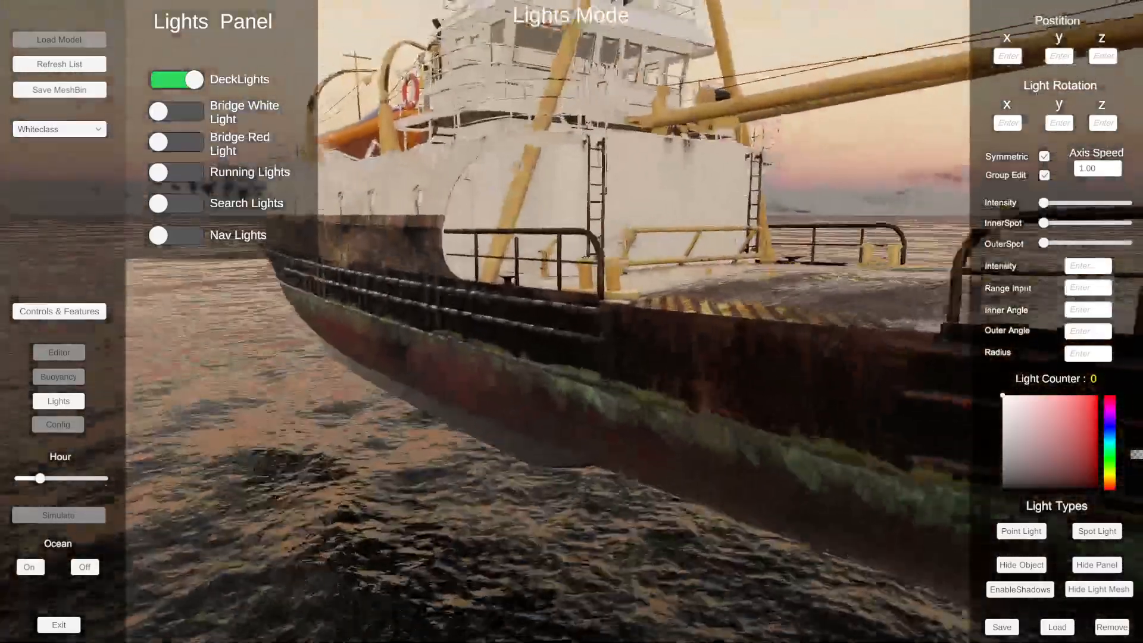
{"action": "key", "text": "w"}
{"action": "right_click_drag", "start_coordinate": [174, 69], "coordinate": [164, 71]}
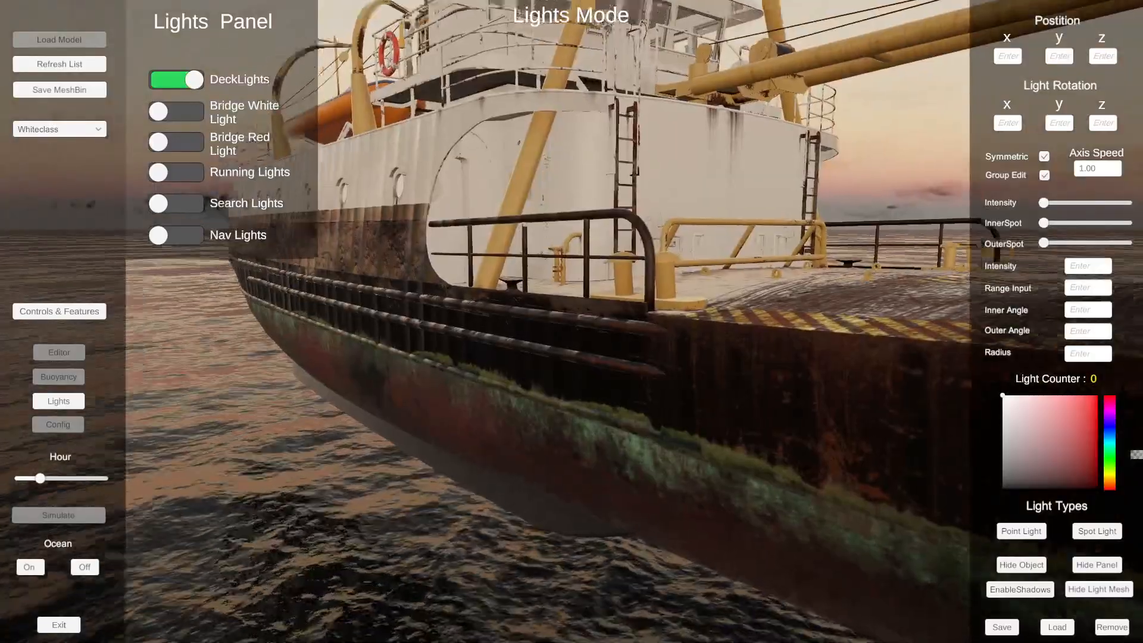
{"action": "key", "text": "w"}
{"action": "right_click_drag", "start_coordinate": [572, 321], "coordinate": [601, 293]}
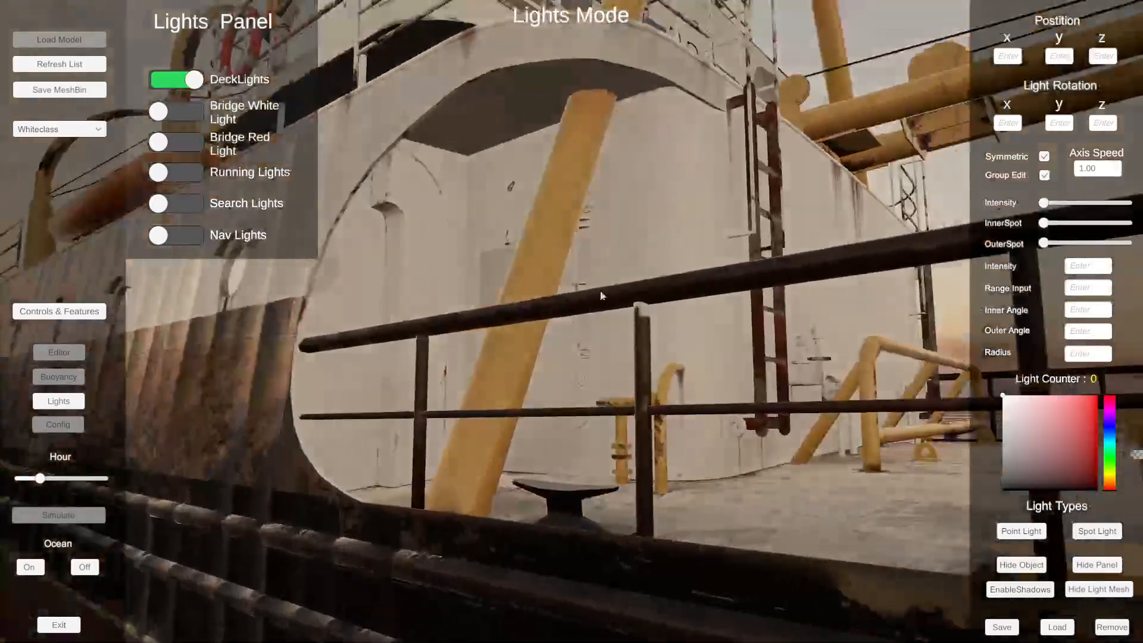
{"action": "left_click", "coordinate": [502, 109]}
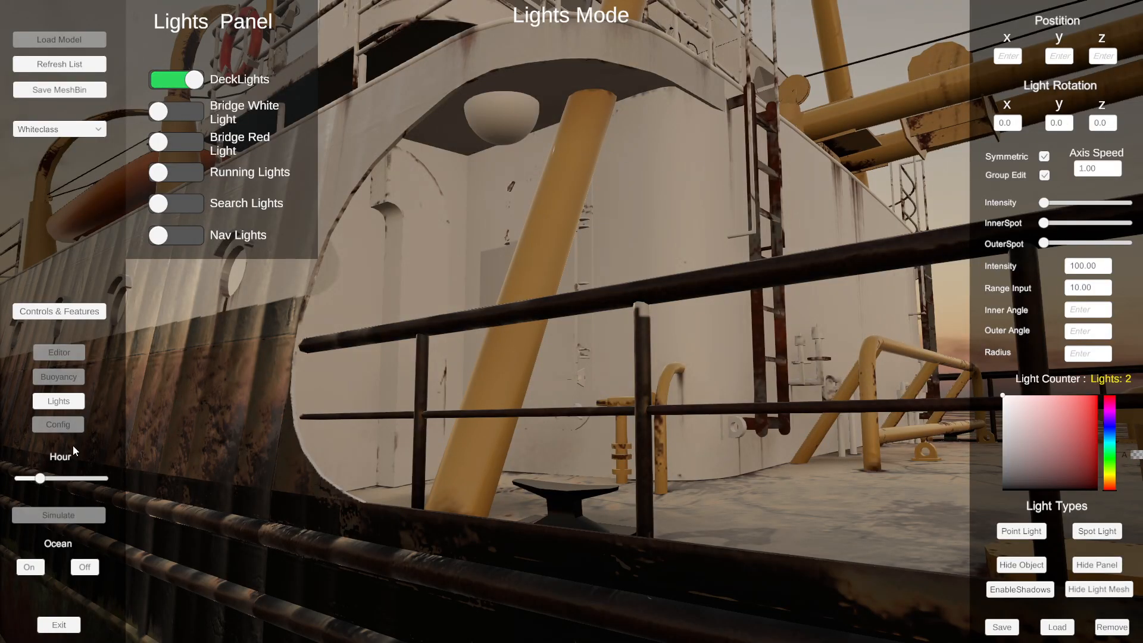
- Shift the time of day to night and raise the deck lights' intensity to about 1242.86
{"action": "left_click_drag", "start_coordinate": [45, 481], "coordinate": [43, 480]}
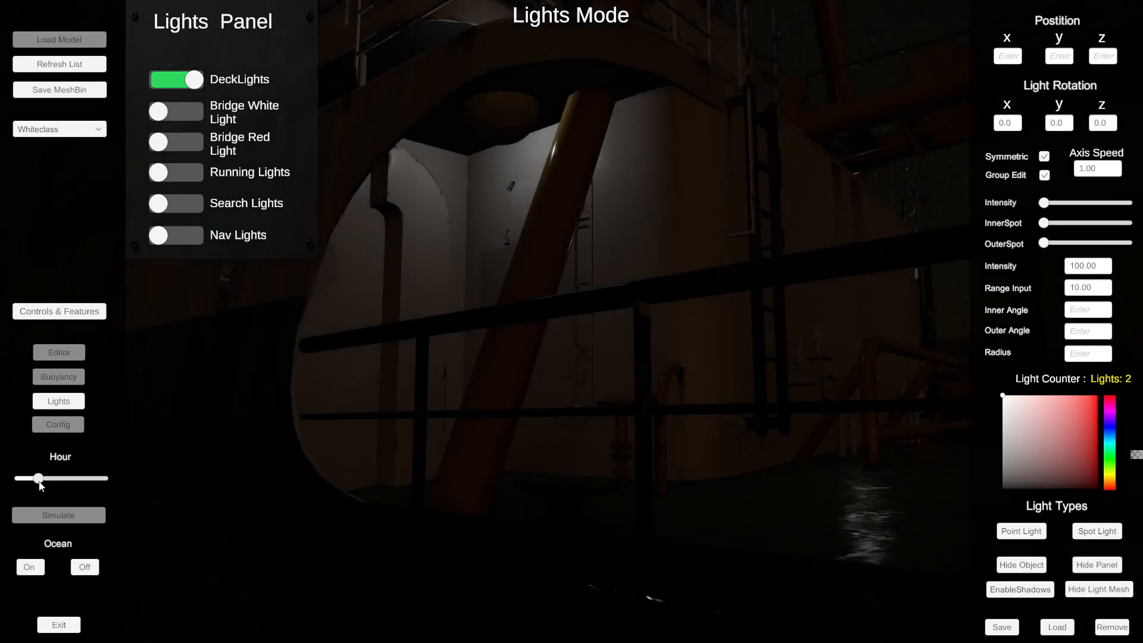
{"action": "right_click_drag", "start_coordinate": [571, 321], "coordinate": [557, 247]}
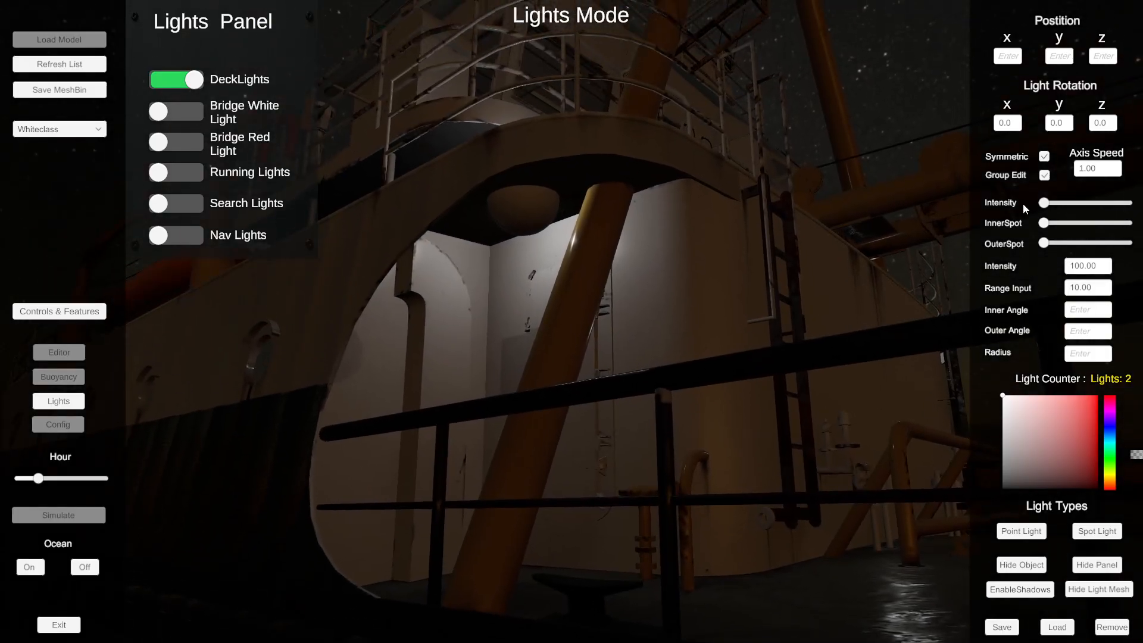
{"action": "left_click_drag", "start_coordinate": [1043, 203], "coordinate": [1046, 202]}
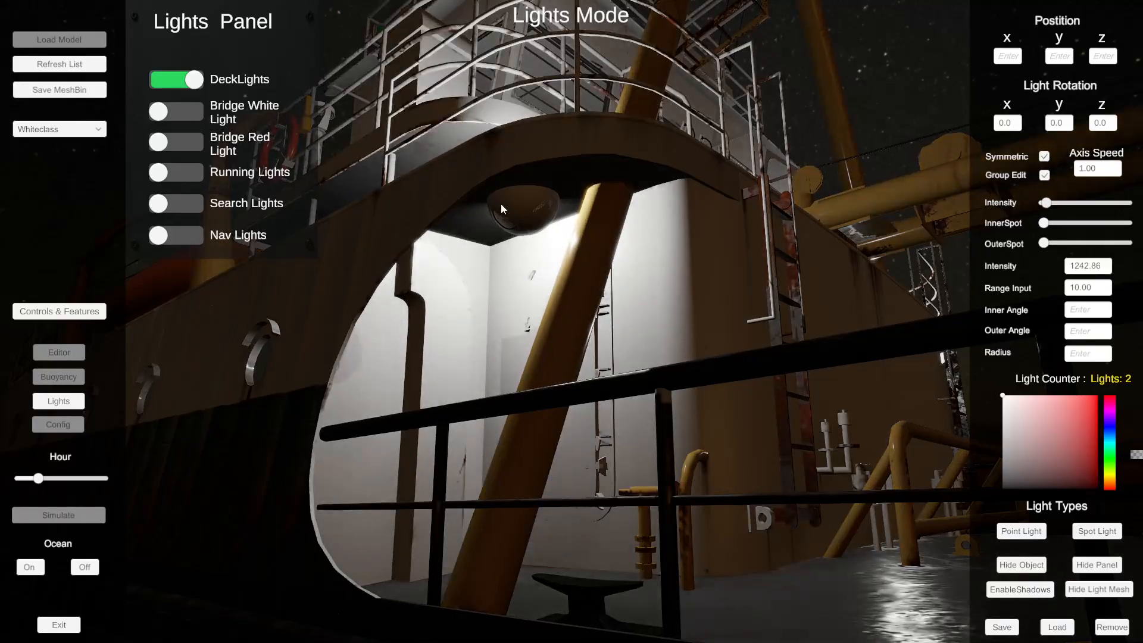
- Lower the overhang deck lights slightly, then add a brighter symmetric pair near the bow beside the forecastle wall
{"action": "left_click_drag", "start_coordinate": [501, 205], "coordinate": [516, 228]}
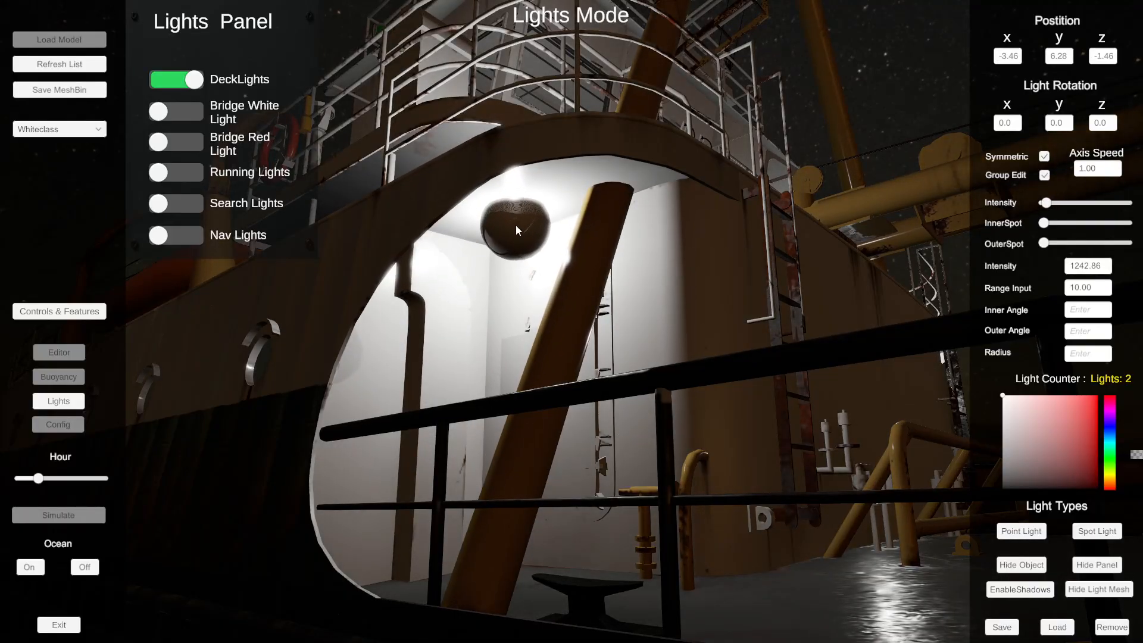
{"action": "right_click_drag", "start_coordinate": [515, 231], "coordinate": [666, 303]}
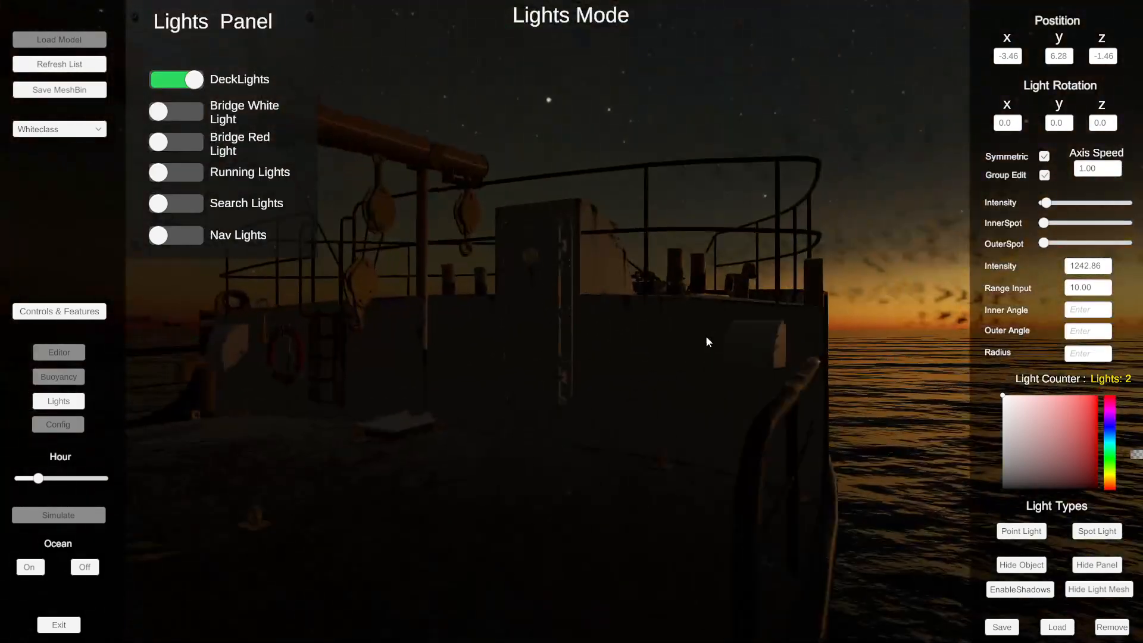
{"action": "right_click_drag", "start_coordinate": [706, 340], "coordinate": [578, 317]}
{"action": "left_click", "coordinate": [589, 303]}
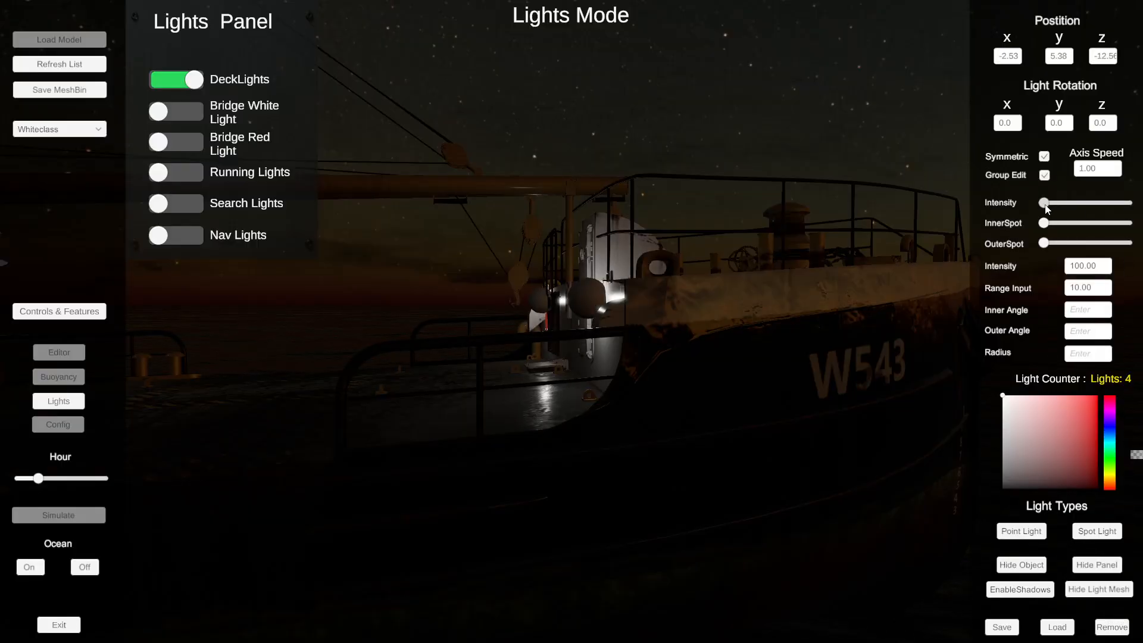
{"action": "left_click_drag", "start_coordinate": [1045, 206], "coordinate": [1047, 206]}
- Place a symmetric pair of deck lights under the bridge roof overhang at the wheelhouse sides
{"action": "key", "text": "w"}
{"action": "right_click_drag", "start_coordinate": [833, 262], "coordinate": [515, 163]}
{"action": "key", "text": "w"}
{"action": "left_click", "coordinate": [515, 163]}
{"action": "left_click_drag", "start_coordinate": [515, 163], "coordinate": [438, 151]}
{"action": "key", "text": "s"}
{"action": "right_click_drag", "start_coordinate": [438, 151], "coordinate": [552, 182]}
- Place a symmetric pair of deck lights under the front bridge roof overhang at about x -1.54, y 9.39, z -0.58
{"action": "key", "text": "w"}
{"action": "key", "text": "s"}
{"action": "left_click", "coordinate": [531, 165]}
{"action": "left_click_drag", "start_coordinate": [533, 167], "coordinate": [547, 168]}
{"action": "key", "text": "s"}
{"action": "right_click_drag", "start_coordinate": [547, 168], "coordinate": [590, 285]}
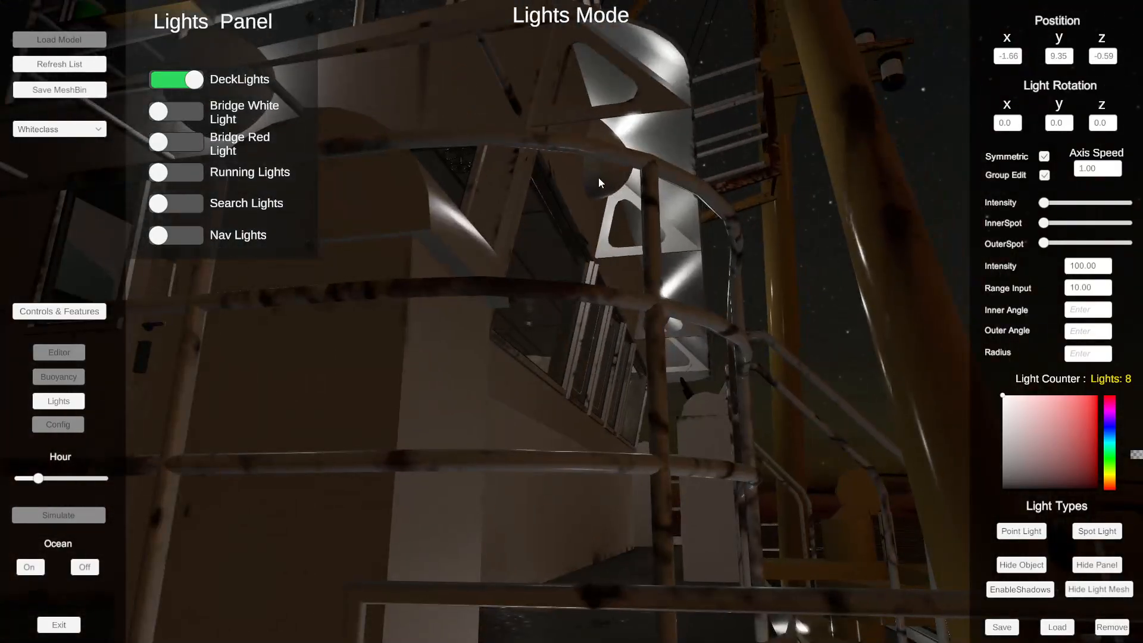
{"action": "left_click_drag", "start_coordinate": [599, 180], "coordinate": [612, 182]}
- Raise the intensity of the front bridge overhang lights to 957.14 and of the side pair to 4957.14
{"action": "left_click_drag", "start_coordinate": [1039, 202], "coordinate": [1046, 208]}
{"action": "right_click_drag", "start_coordinate": [667, 200], "coordinate": [337, 235]}
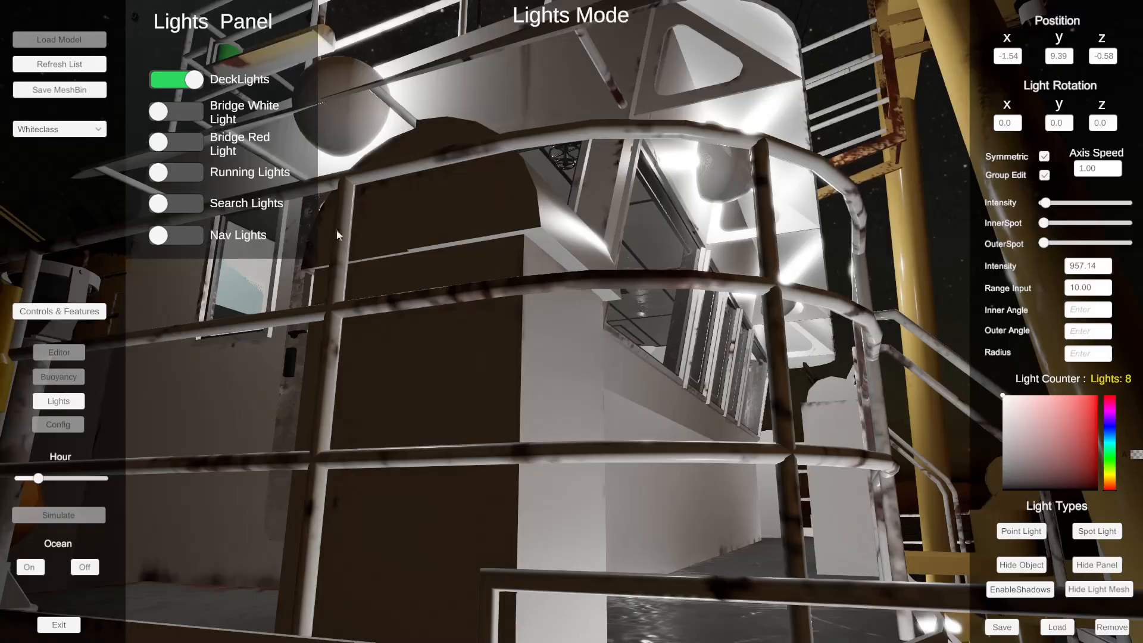
{"action": "left_click_drag", "start_coordinate": [1050, 207], "coordinate": [1057, 206]}
- Add a symmetric pair of deck lights on the deckhouse wall by the lifeboat and raise their intensity to 957.14
{"action": "key", "text": "s"}
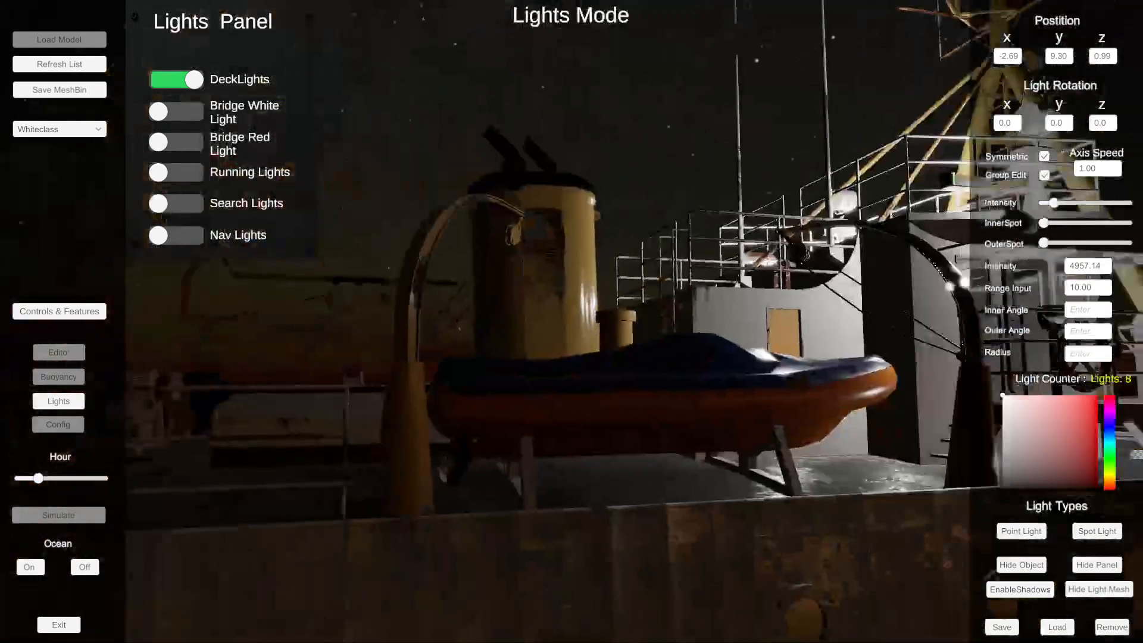
{"action": "left_click", "coordinate": [708, 316]}
{"action": "key", "text": "w"}
{"action": "right_click_drag", "start_coordinate": [708, 316], "coordinate": [863, 321]}
{"action": "key", "text": "s"}
{"action": "right_click_drag", "start_coordinate": [571, 322], "coordinate": [601, 345]}
{"action": "left_click", "coordinate": [532, 287]}
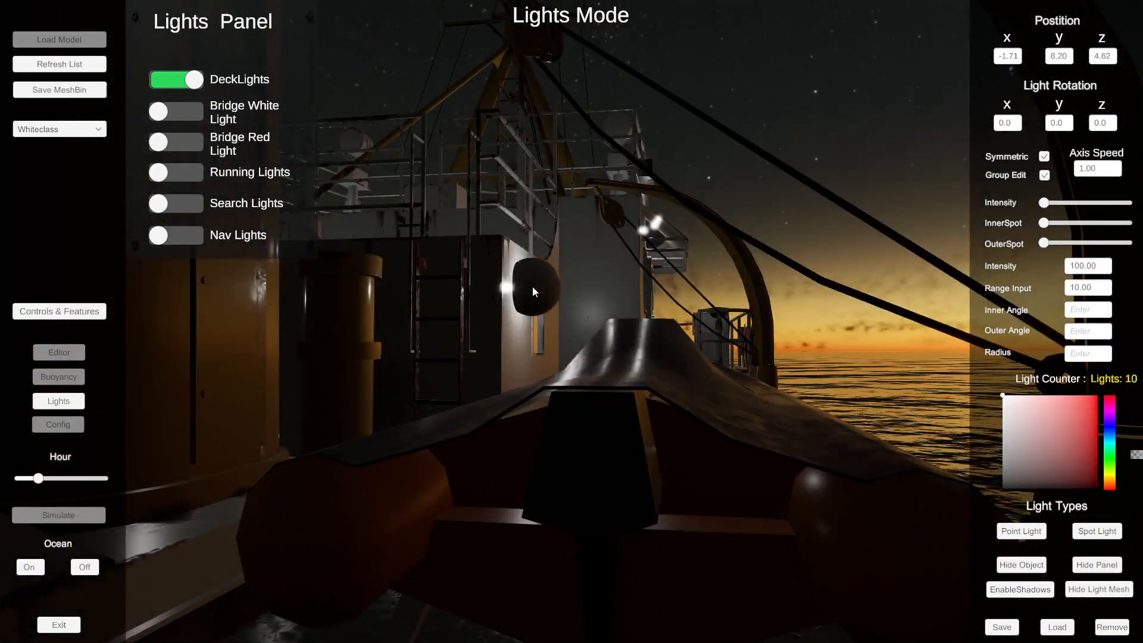
{"action": "left_click_drag", "start_coordinate": [1044, 203], "coordinate": [1046, 204]}
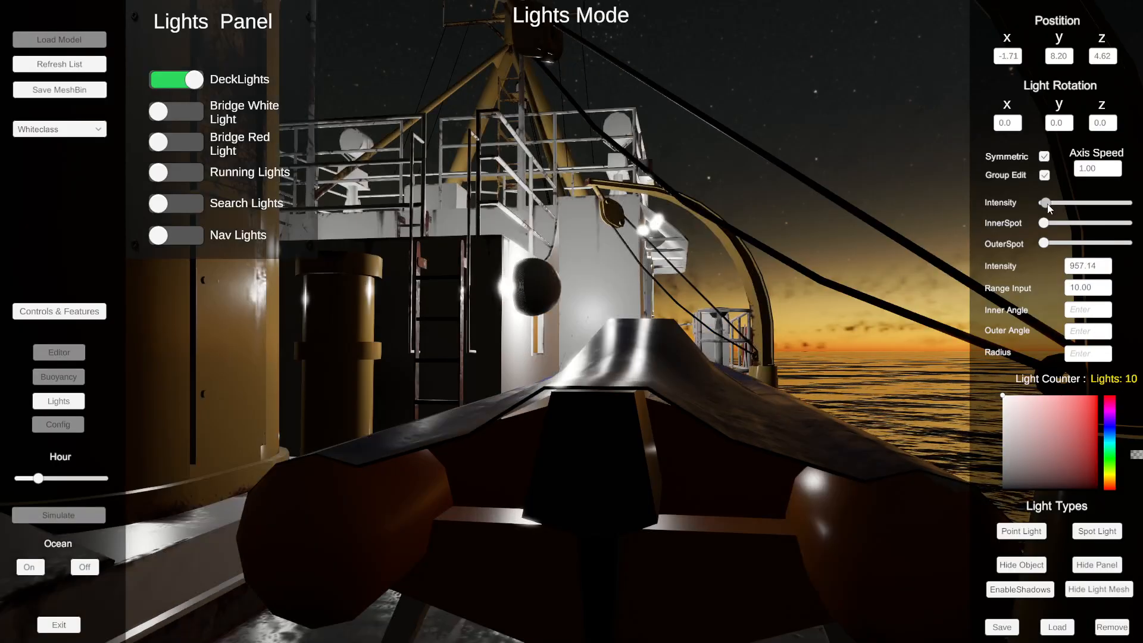
- Add a symmetric pair of deck lights in the aft side opening above the red fixtures, with intensity 671.43
{"action": "right_click_drag", "start_coordinate": [1045, 204], "coordinate": [952, 229]}
{"action": "key", "text": "s"}
{"action": "mouse_move", "coordinate": [571, 321]}
{"action": "right_mouse_down"}
{"action": "mouse_move", "coordinate": [554, 327]}
{"action": "mouse_move", "coordinate": [630, 303]}
{"action": "mouse_move", "coordinate": [595, 315]}
{"action": "mouse_move", "coordinate": [574, 301]}
{"action": "mouse_move", "coordinate": [571, 312]}
{"action": "mouse_move", "coordinate": [591, 315]}
{"action": "right_mouse_up"}
{"action": "key", "text": "w"}
{"action": "left_click", "coordinate": [694, 193]}
{"action": "right_click_drag", "start_coordinate": [694, 193], "coordinate": [626, 293]}
{"action": "key", "text": "s"}
{"action": "left_click_drag", "start_coordinate": [593, 174], "coordinate": [560, 205]}
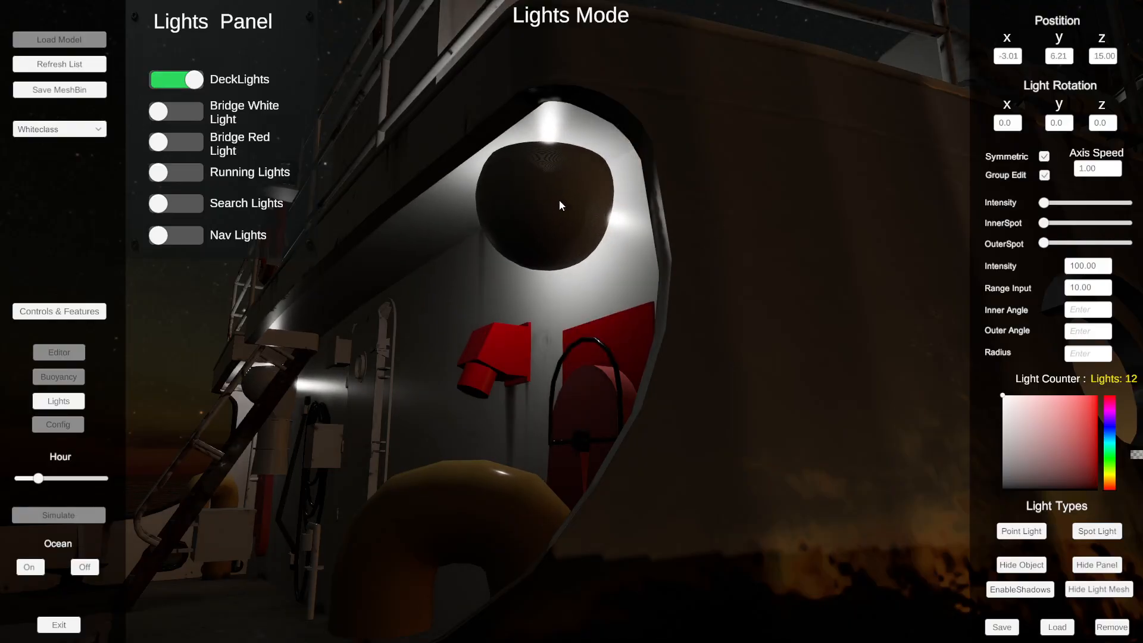
{"action": "left_click_drag", "start_coordinate": [1046, 205], "coordinate": [1048, 207]}
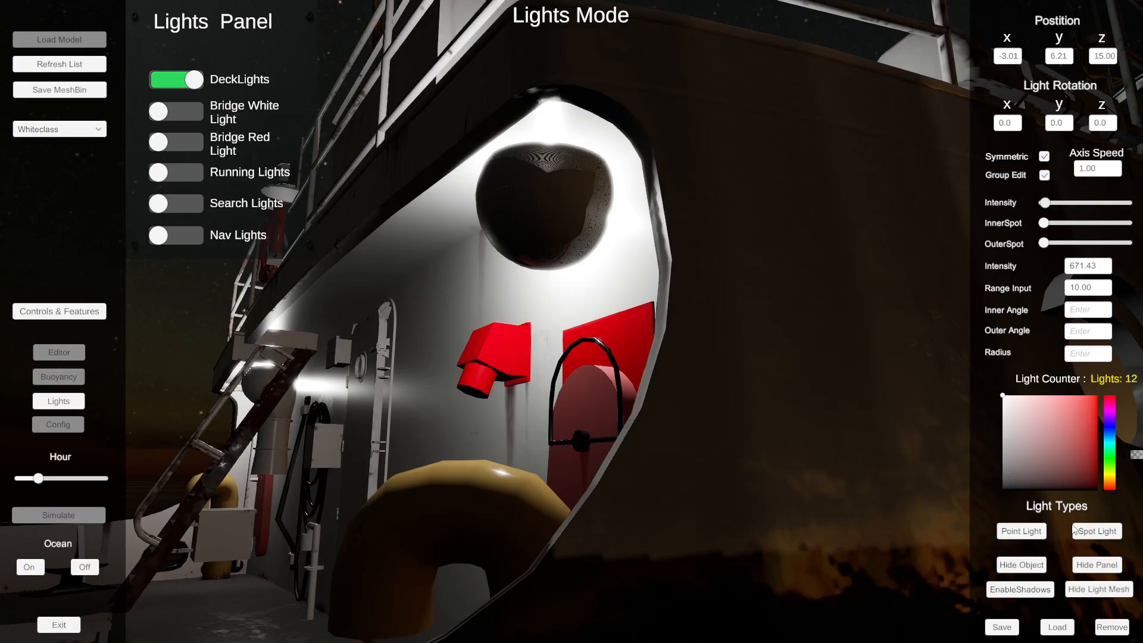
- Hide the ship model, select the deck lights individually to enable their shadows, and show the ship again
{"action": "right_click_drag", "start_coordinate": [934, 440], "coordinate": [869, 441]}
{"action": "key", "text": "s"}
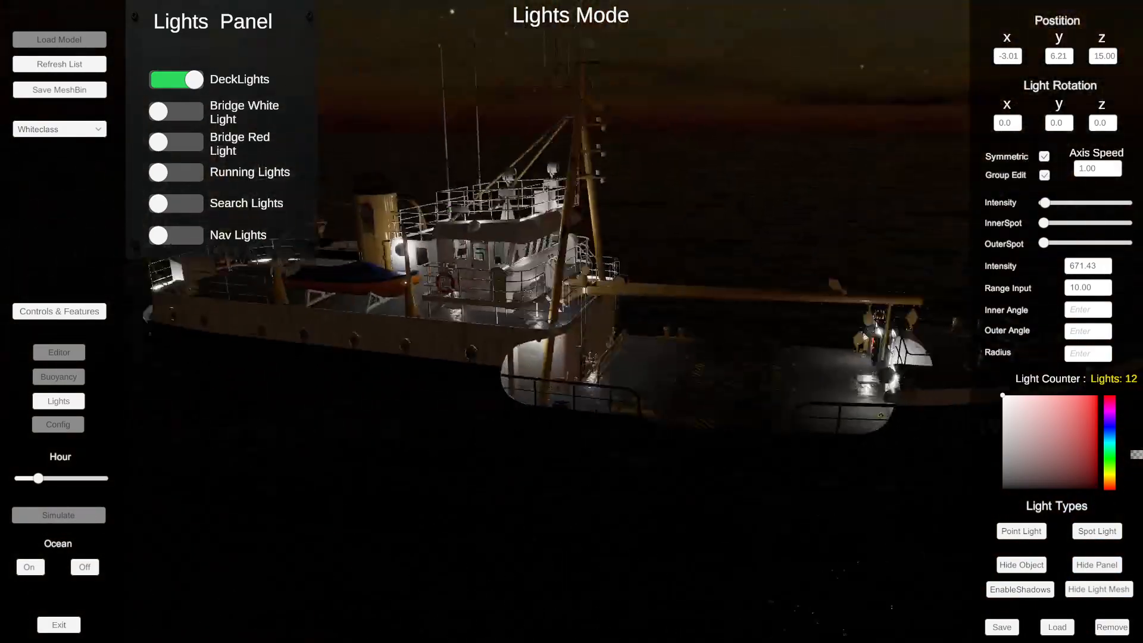
{"action": "key", "text": "d"}
{"action": "right_click_drag", "start_coordinate": [655, 321], "coordinate": [518, 313]}
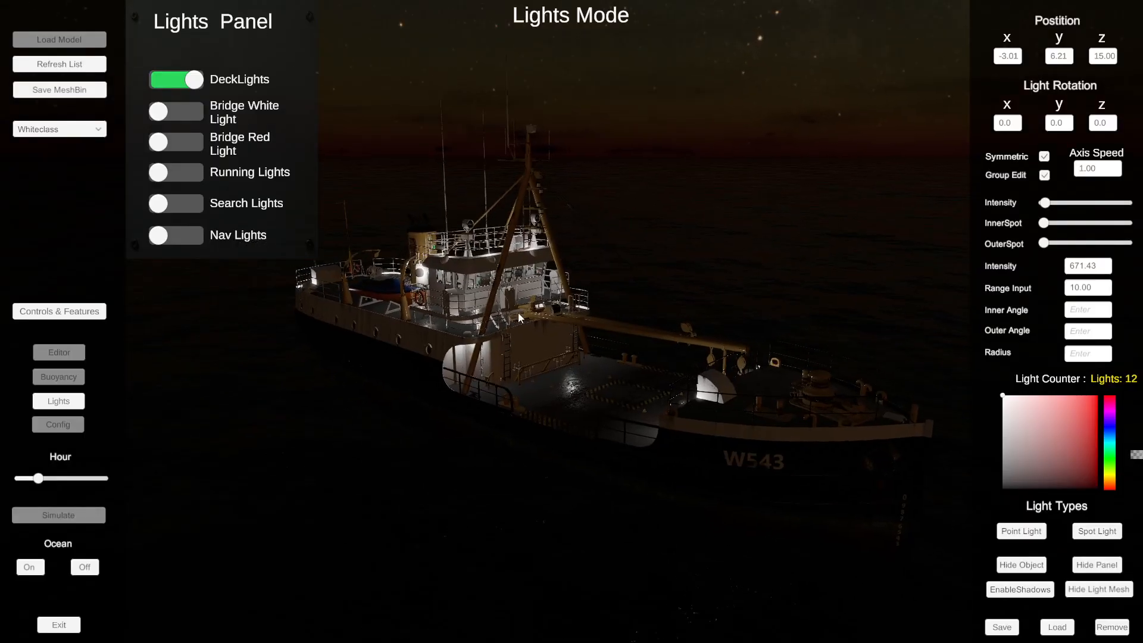
{"action": "left_click", "coordinate": [1029, 570]}
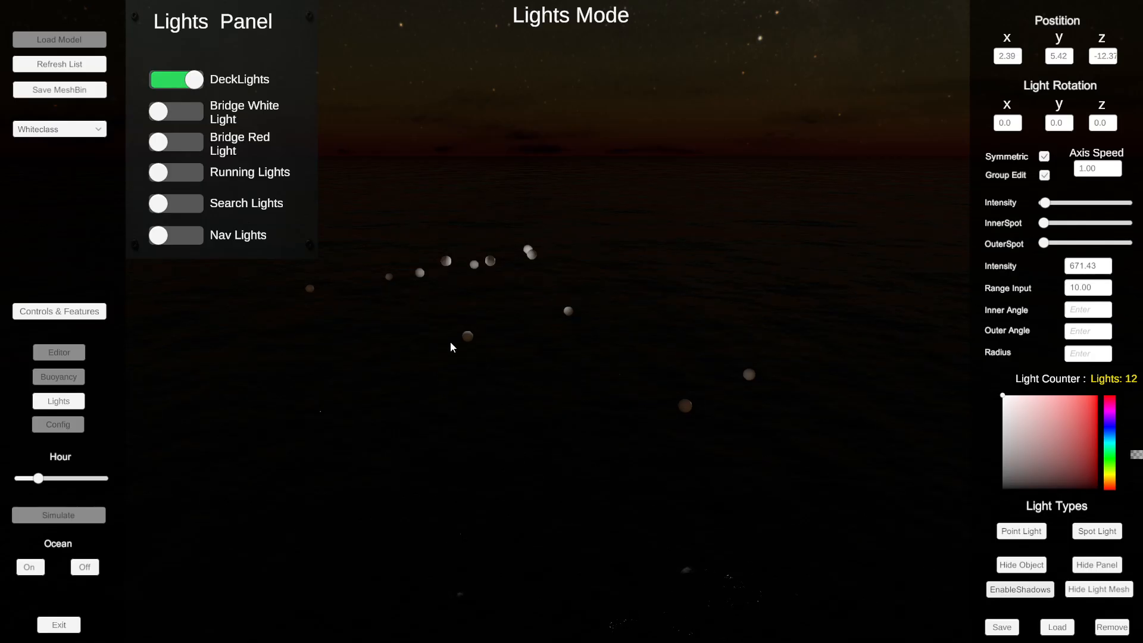
{"action": "left_click", "coordinate": [565, 310]}
{"action": "left_click", "coordinate": [530, 251]}
{"action": "left_click", "coordinate": [1026, 567]}
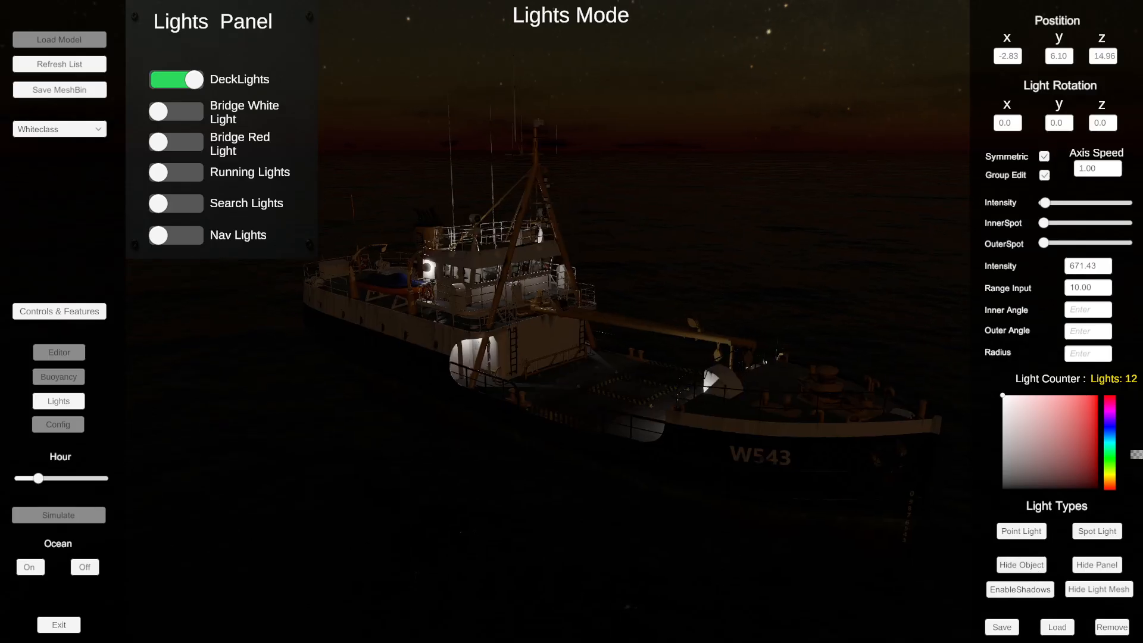
- Examine the deck lighting and its shadows around the foredeck, aft opening and bridge
{"action": "key", "text": "s"}
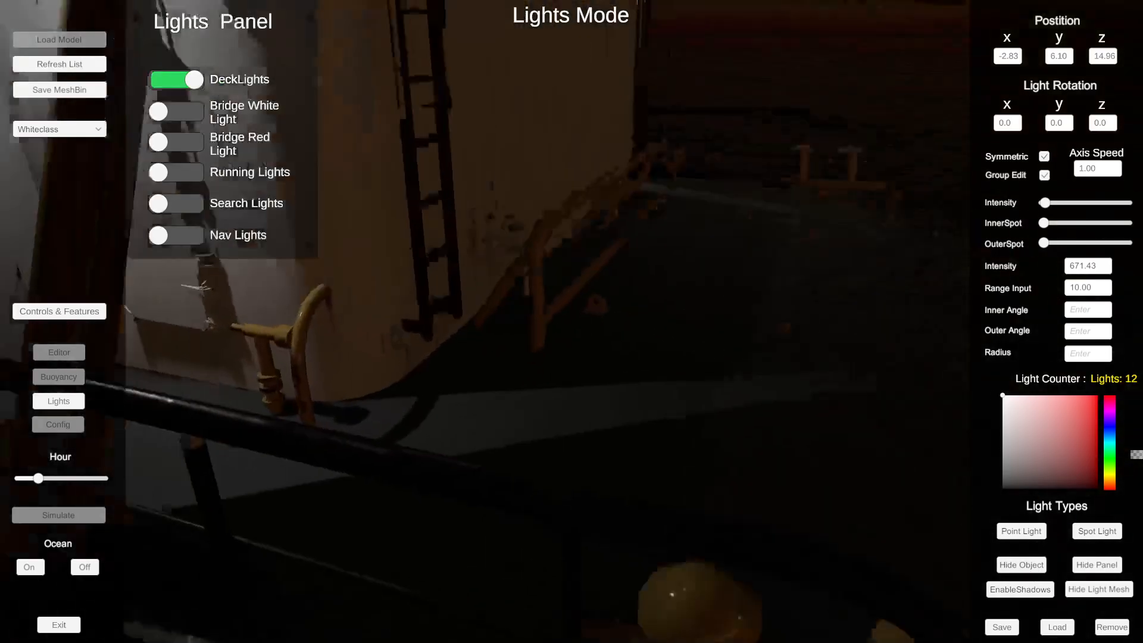
{"action": "key", "text": "s"}
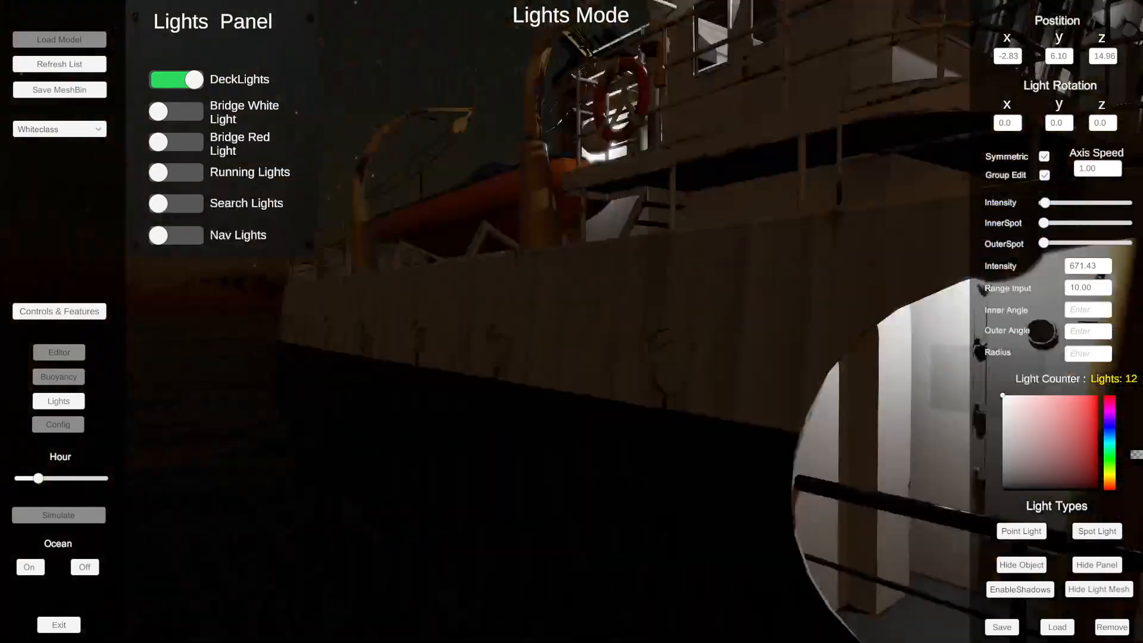
{"action": "key", "text": "w"}
{"action": "key", "text": "w"}
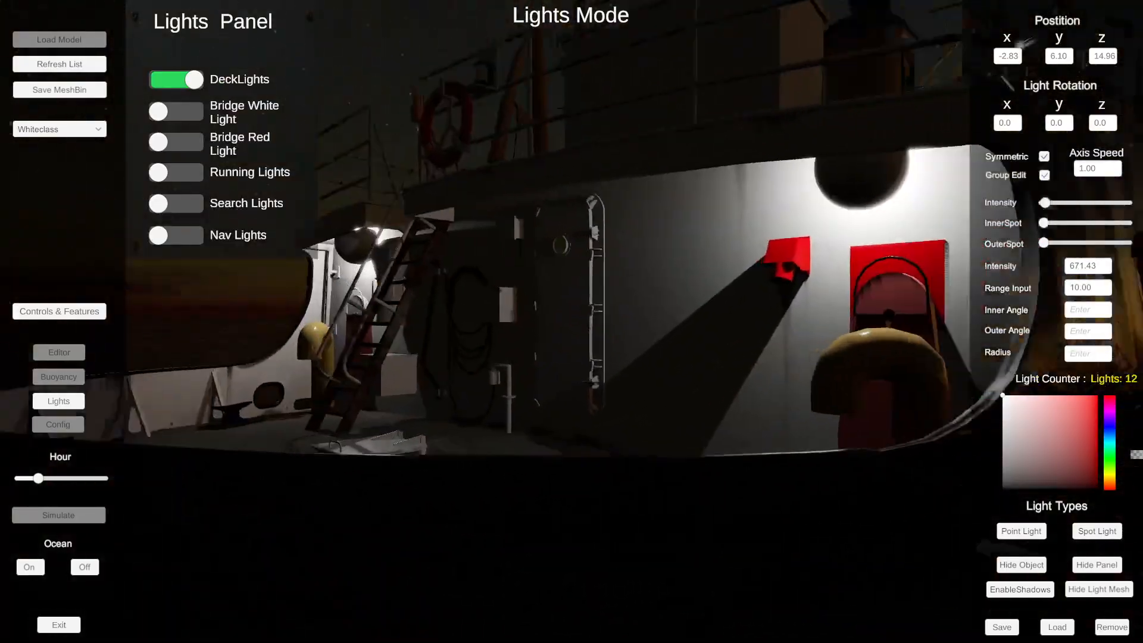
{"action": "key", "text": "s"}
{"action": "key", "text": "w"}
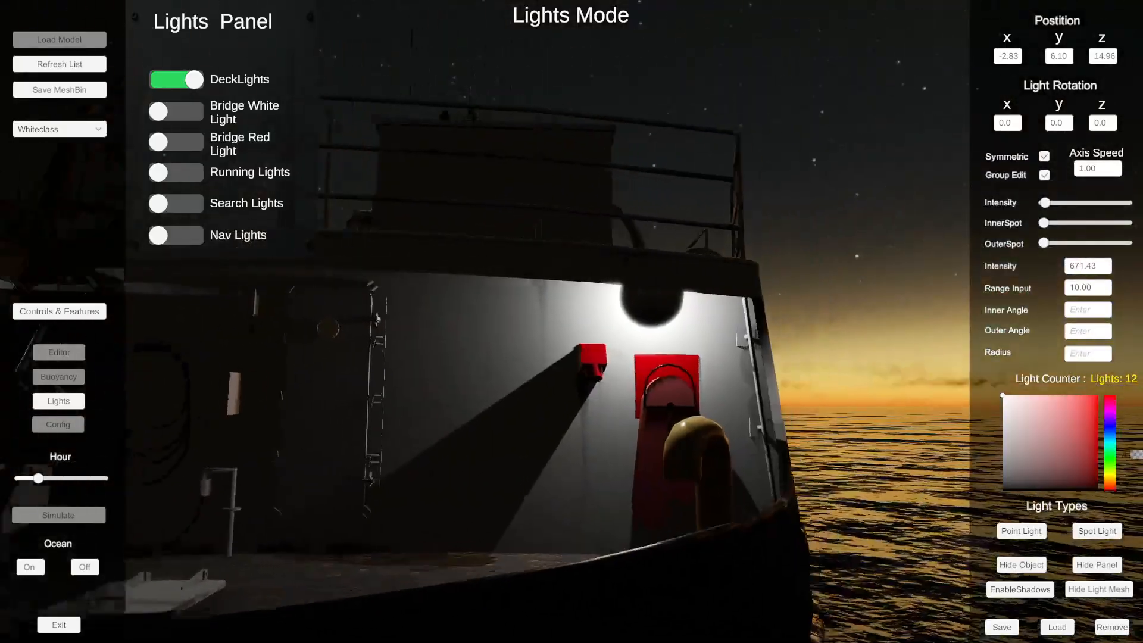
{"action": "mouse_move", "coordinate": [522, 294]}
{"action": "left_mouse_down"}
{"action": "mouse_move", "coordinate": [462, 305]}
{"action": "mouse_move", "coordinate": [505, 295]}
{"action": "left_mouse_up"}
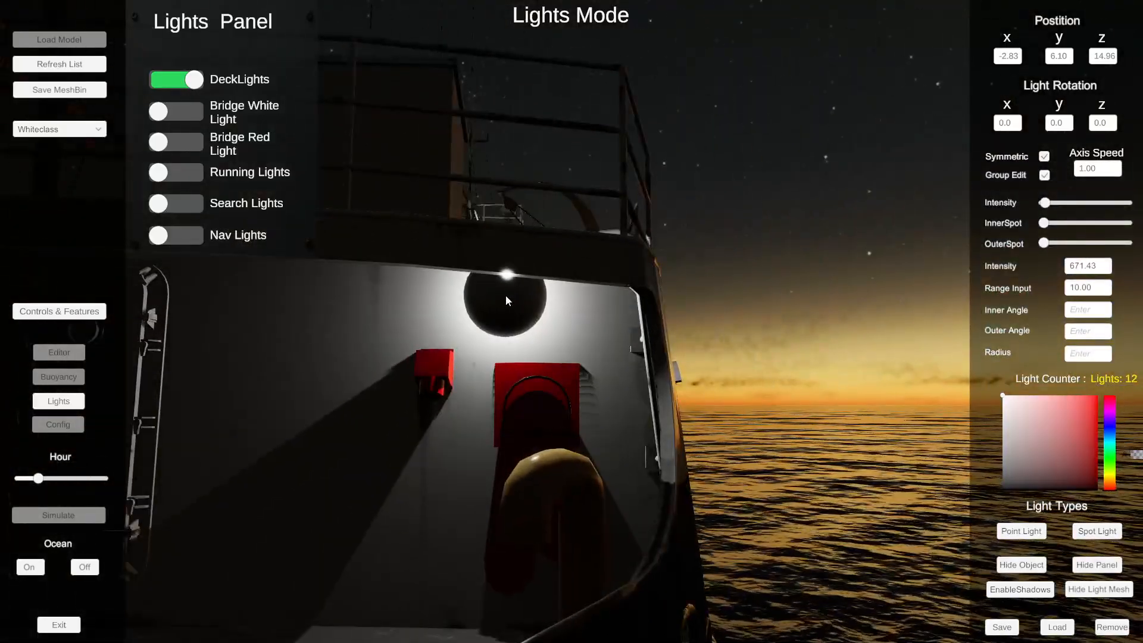
{"action": "key", "text": "s"}
{"action": "key", "text": "s"}
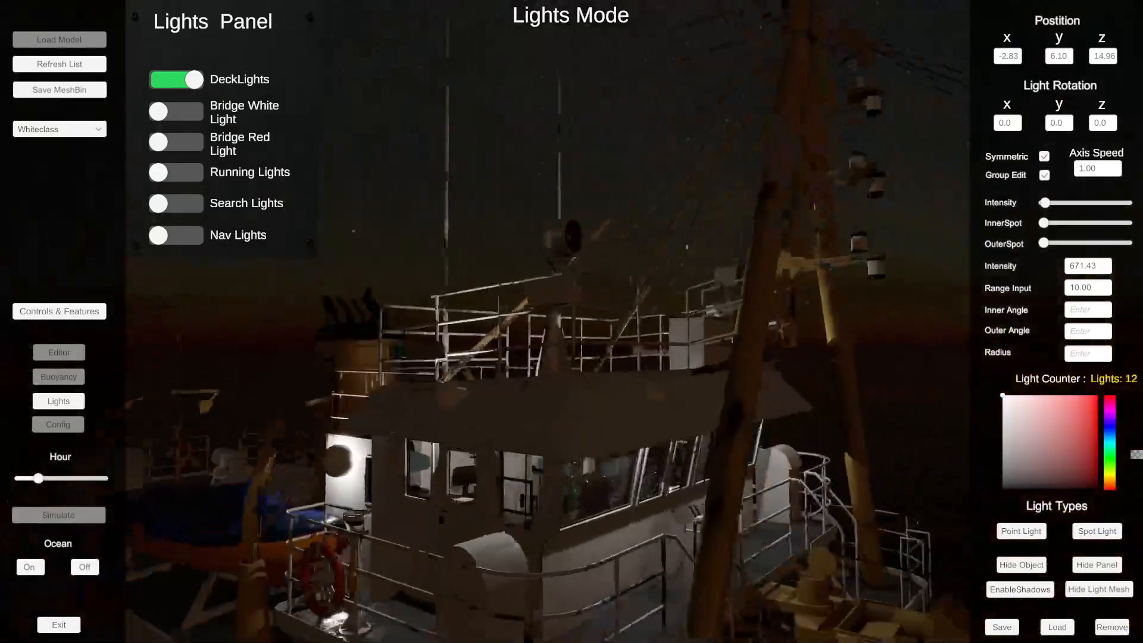
{"action": "key", "text": "d"}
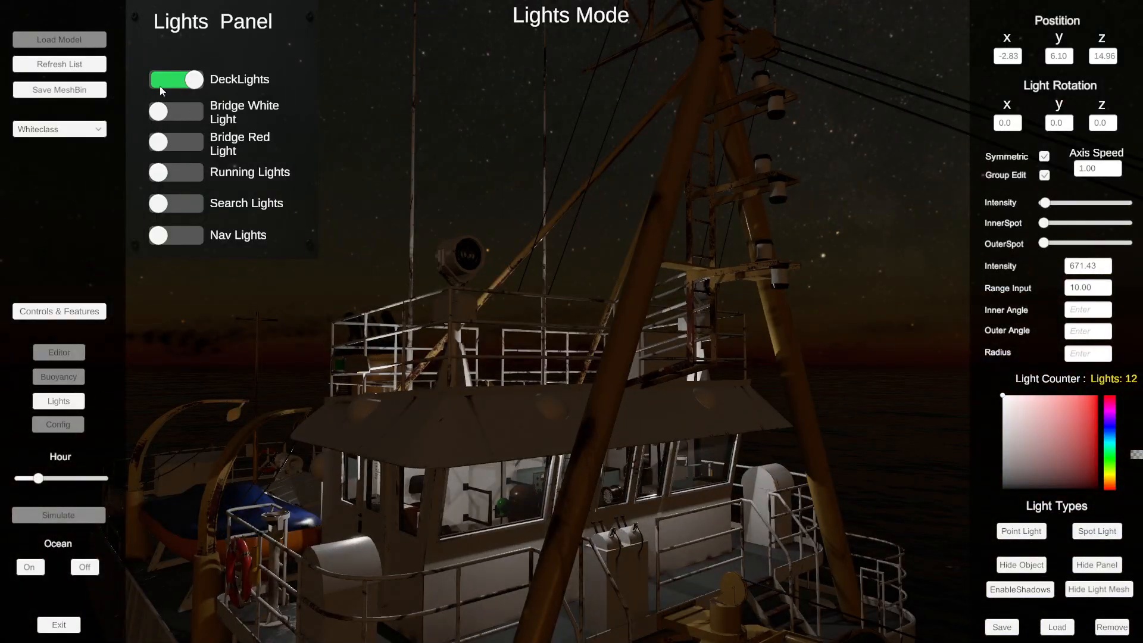
- Switch from the DeckLights group to Search Lights and place a symmetric light pair at the bridge roof's searchlight heads
{"action": "left_click", "coordinate": [181, 81]}
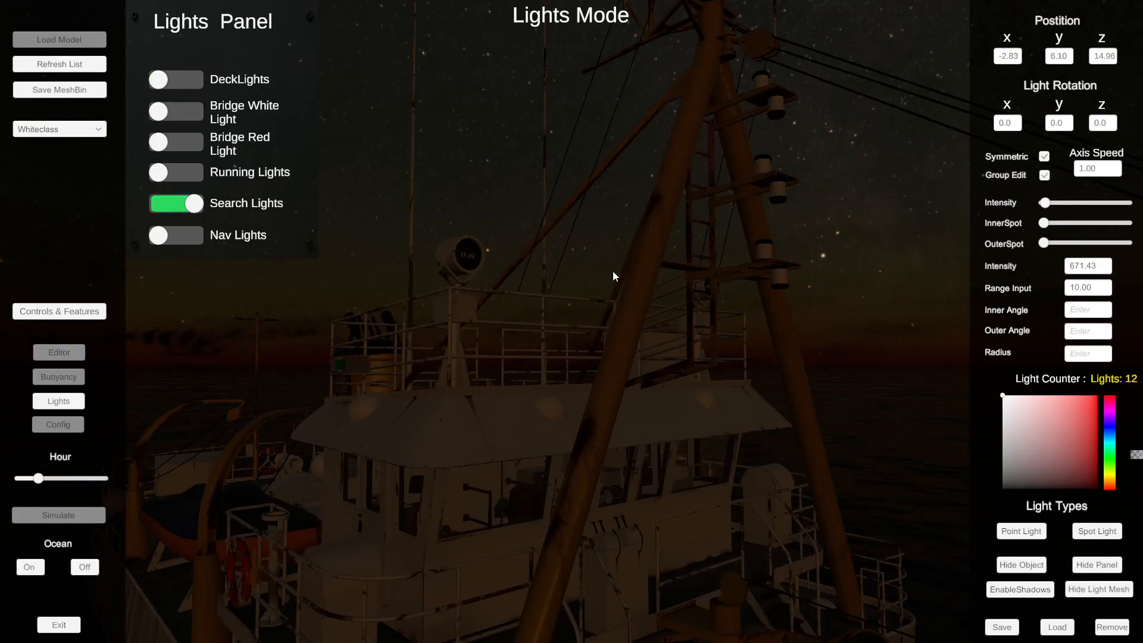
{"action": "right_click_drag", "start_coordinate": [485, 195], "coordinate": [457, 168]}
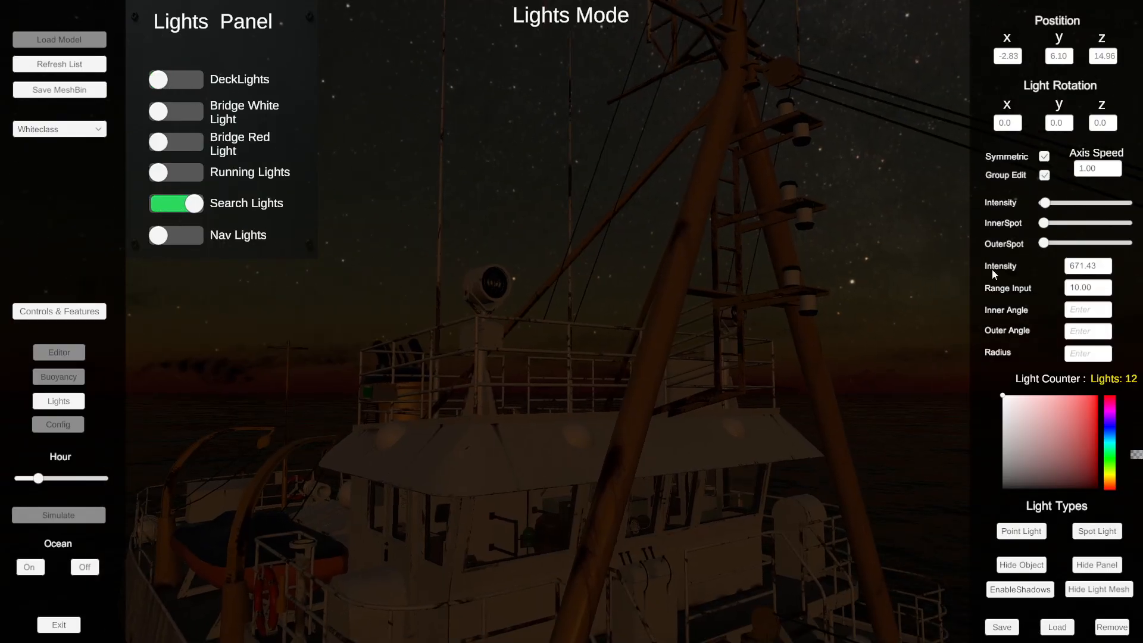
{"action": "left_click", "coordinate": [495, 285]}
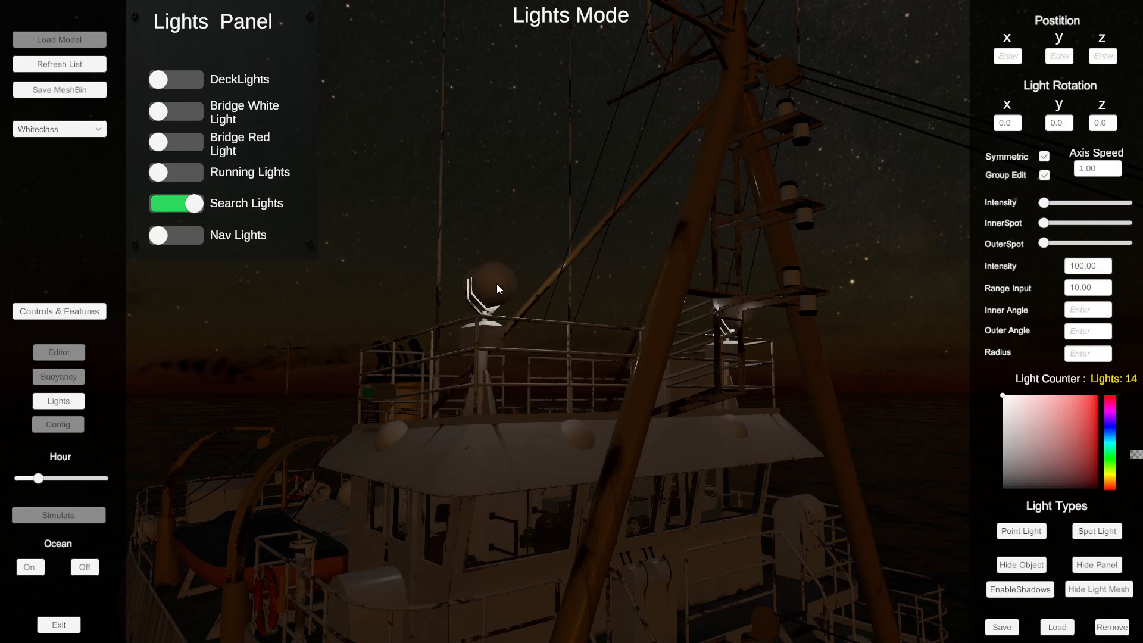
{"action": "key", "text": "a"}
{"action": "right_click_drag", "start_coordinate": [497, 283], "coordinate": [530, 282]}
- Change both search lights to spot lights and raise their intensity to 8385.72
{"action": "left_click", "coordinate": [601, 284]}
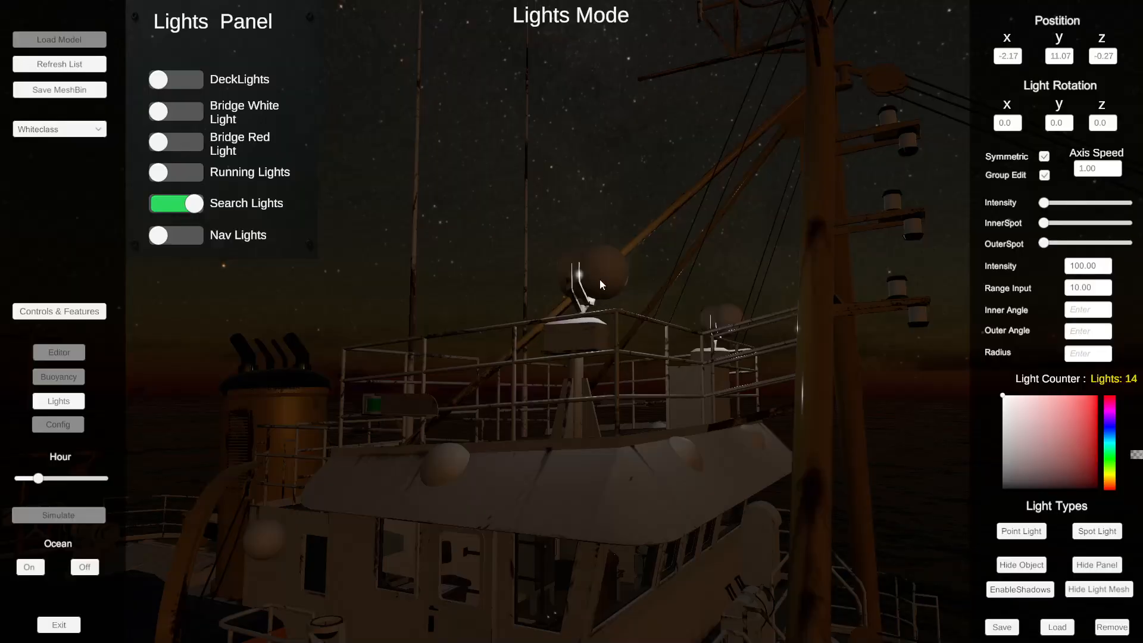
{"action": "left_click", "coordinate": [1090, 531]}
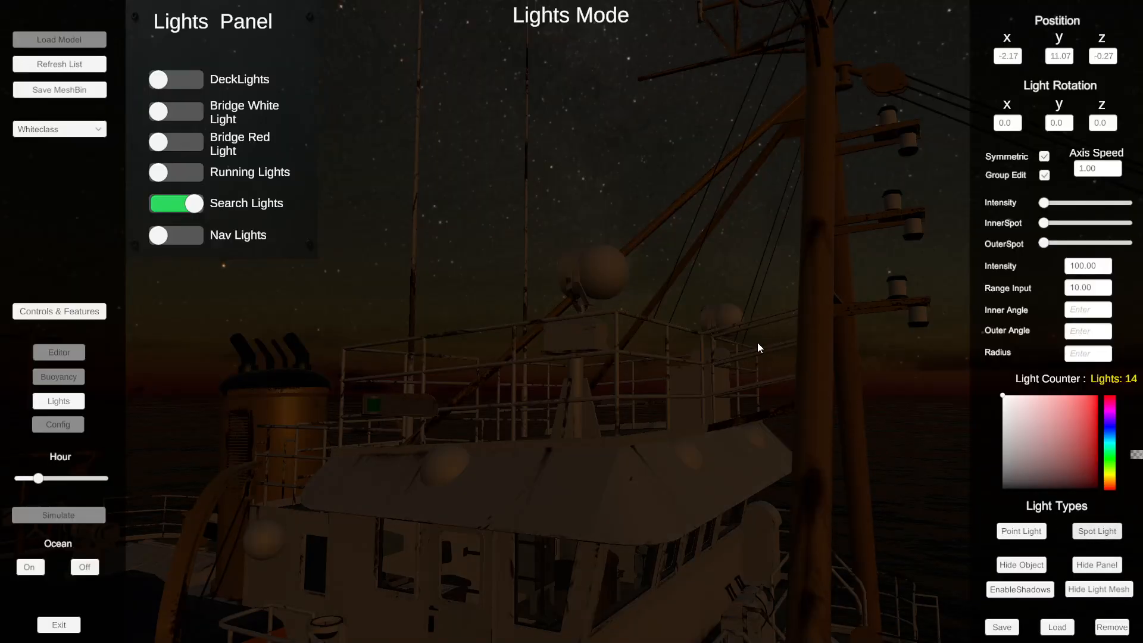
{"action": "left_click", "coordinate": [724, 322]}
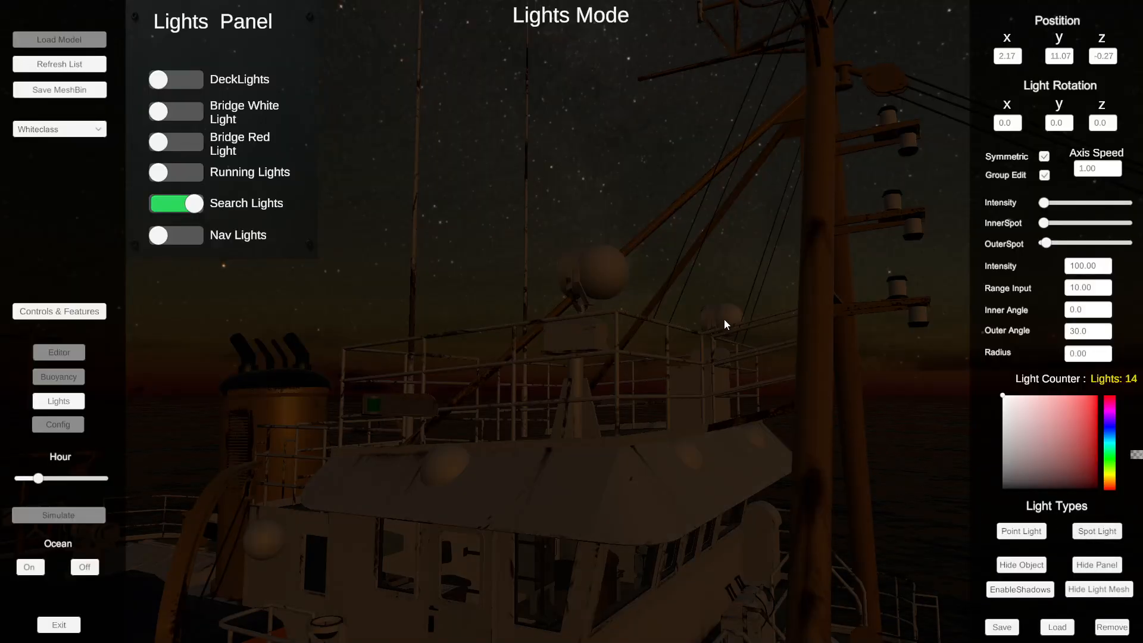
{"action": "left_click", "coordinate": [613, 280]}
{"action": "key", "text": "s"}
{"action": "right_click_drag", "start_coordinate": [613, 280], "coordinate": [647, 321]}
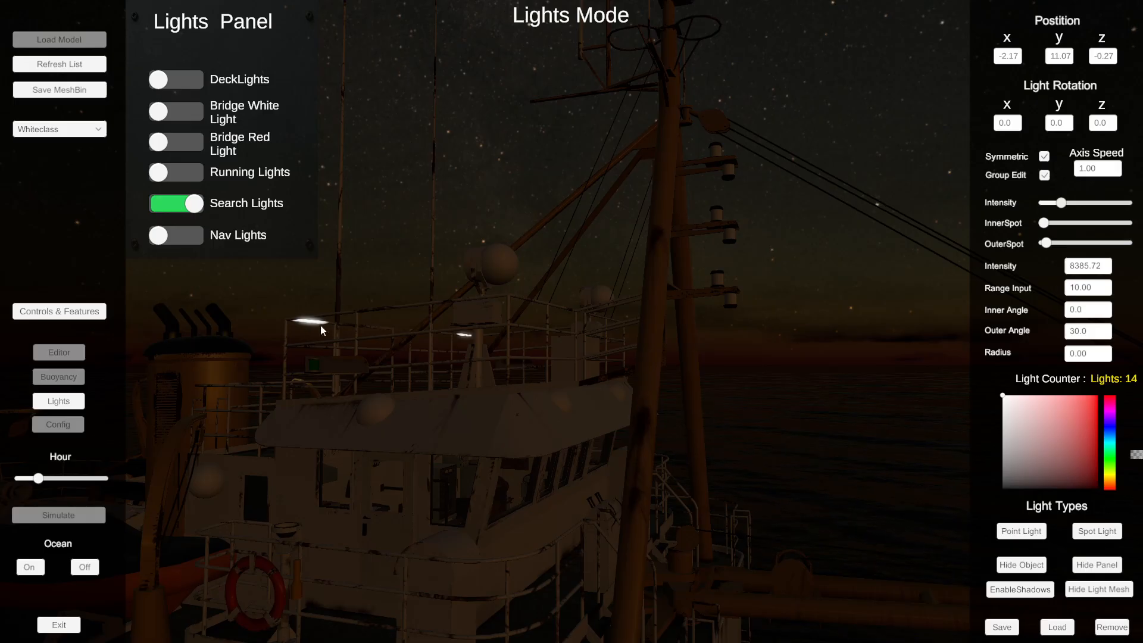
- Try tilting the search light beams up and down about the x axis
{"action": "key", "text": "s"}
{"action": "right_click_drag", "start_coordinate": [356, 328], "coordinate": [352, 344]}
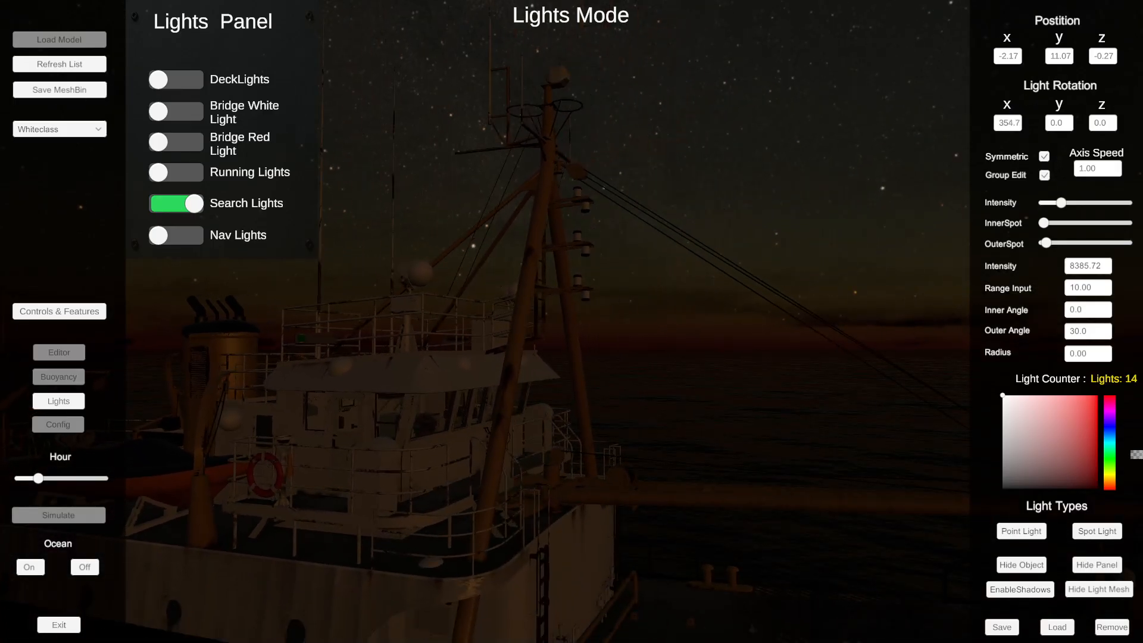
{"action": "key", "text": "Down"}
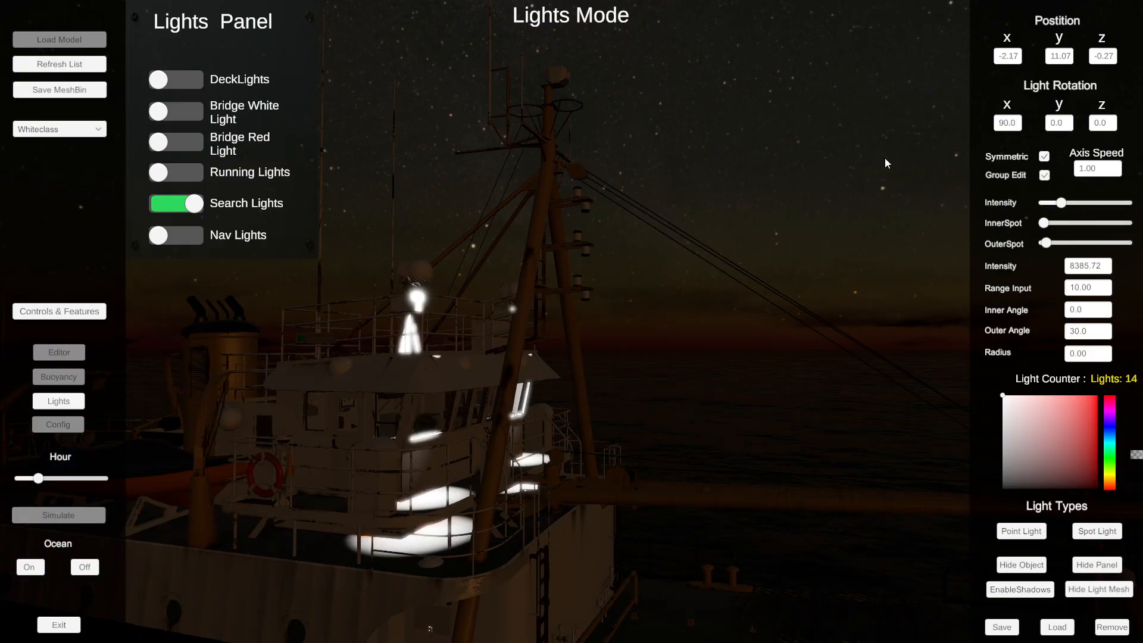
{"action": "key", "text": "Down"}
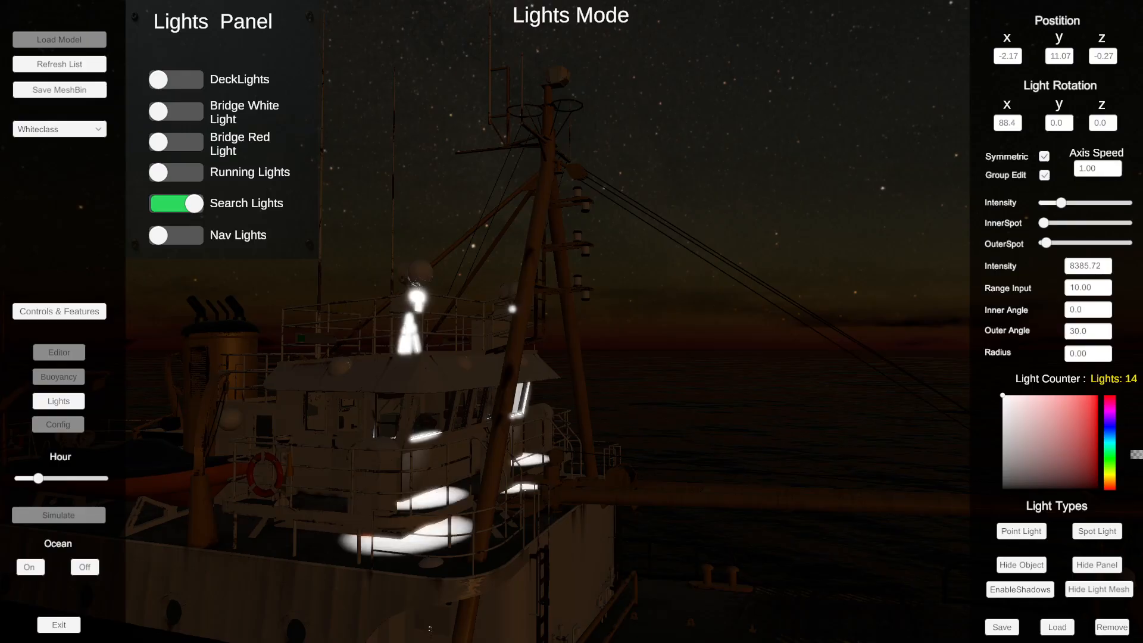
{"action": "key", "text": "Up"}
{"action": "key", "text": "Down"}
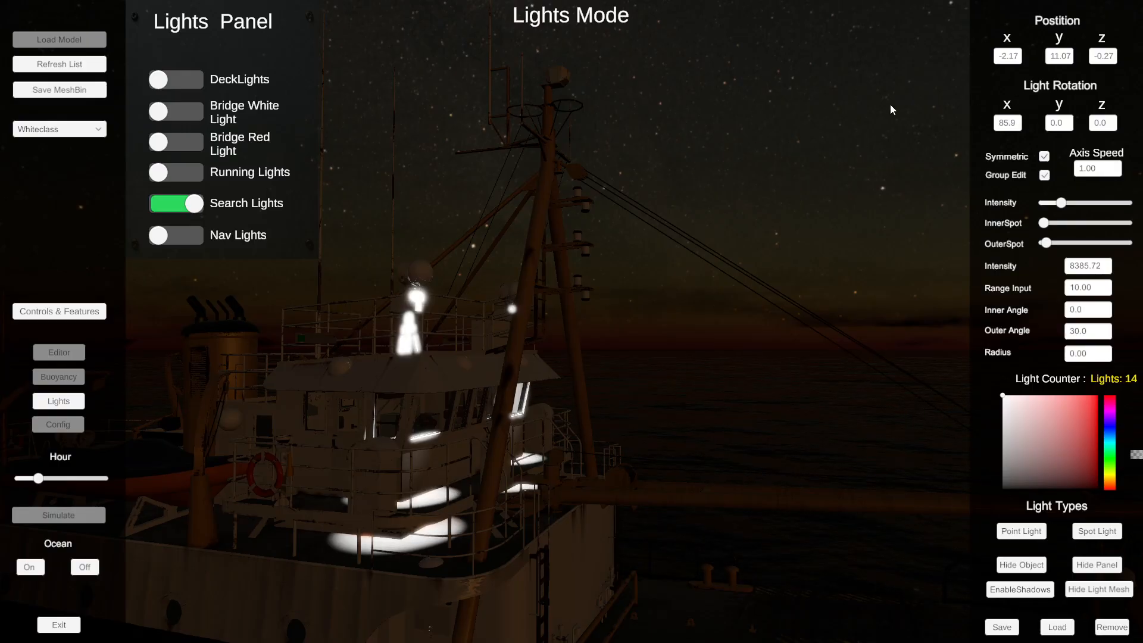
{"action": "left_click_drag", "start_coordinate": [1010, 111], "coordinate": [908, 112]}
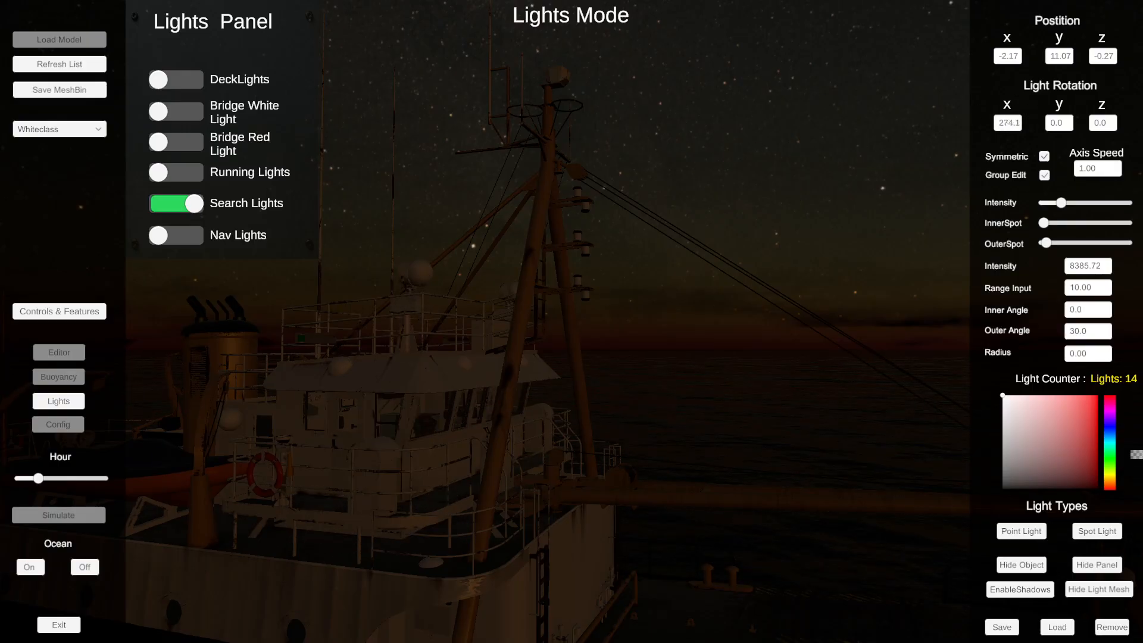
- Aim the search lights at the foredeck with a y rotation of 180 and an x tilt of 26.4
{"action": "right_click_drag", "start_coordinate": [549, 407], "coordinate": [881, 428]}
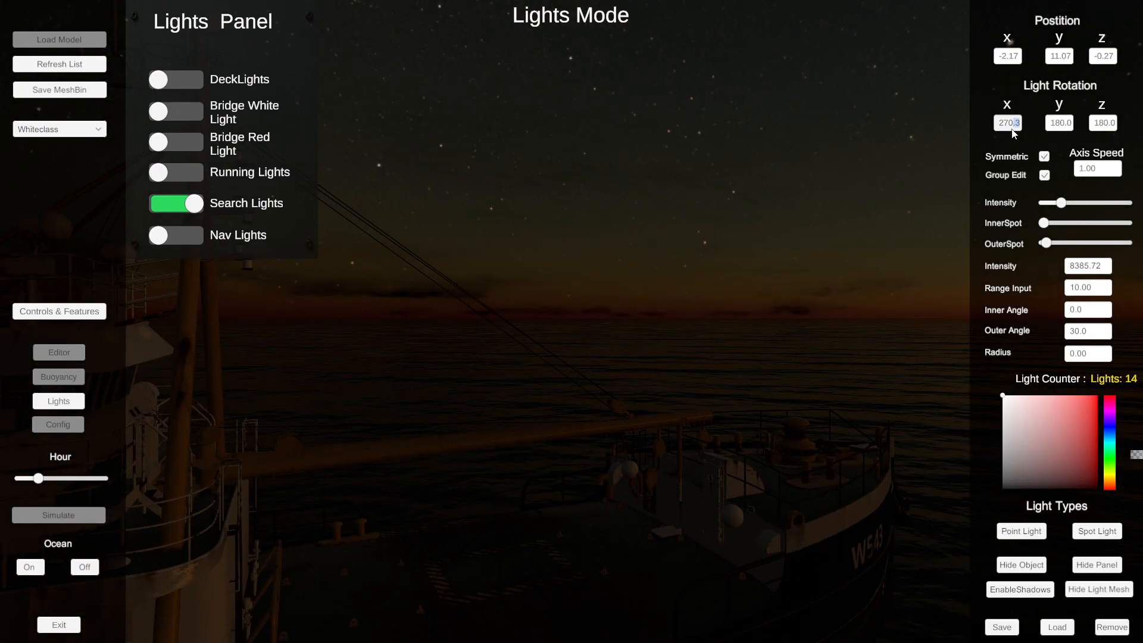
{"action": "type", "text": "0"}
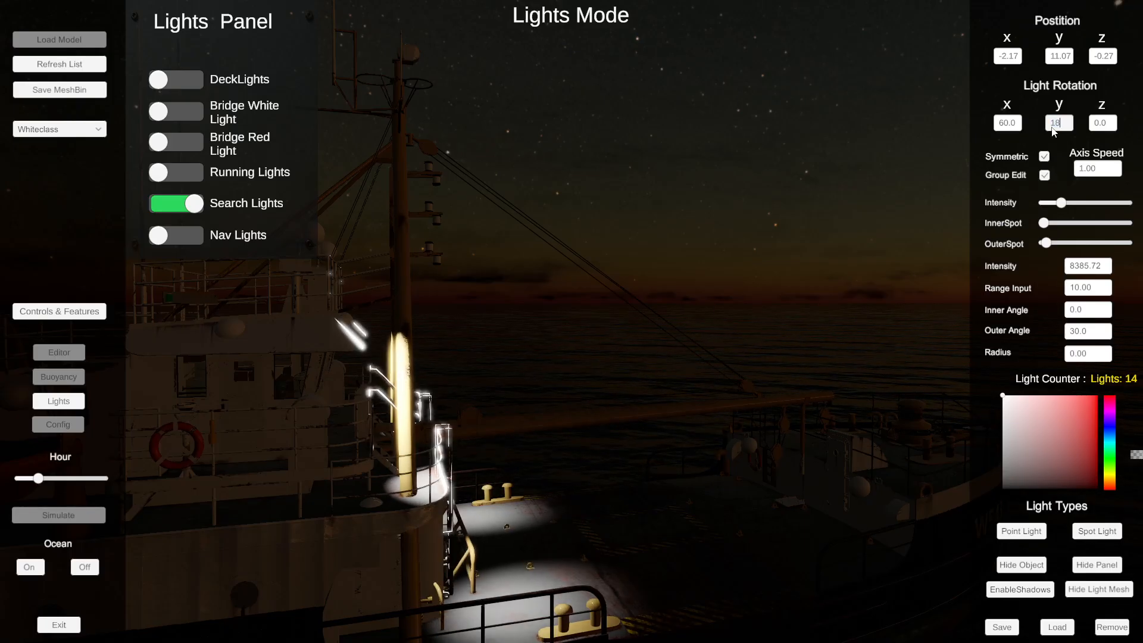
{"action": "type", "text": "0"}
{"action": "left_click_drag", "start_coordinate": [1013, 105], "coordinate": [1003, 105]}
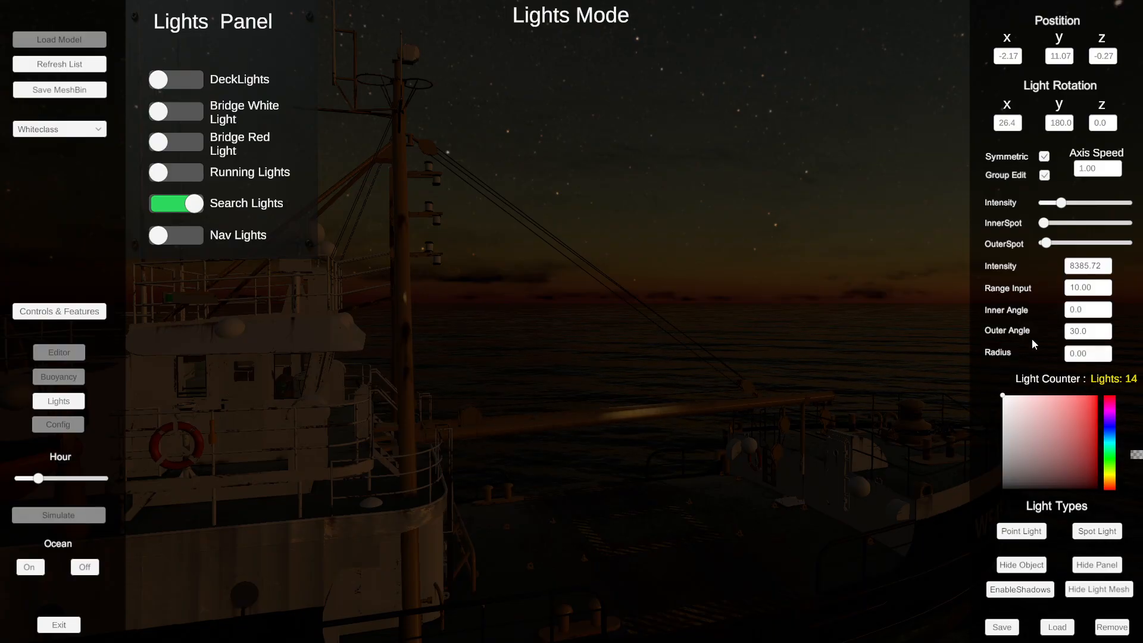
- Set the search lights' range to 50 and adjust their x rotation to 20.2
{"action": "left_click", "coordinate": [1092, 289]}
{"action": "type", "text": "50"}
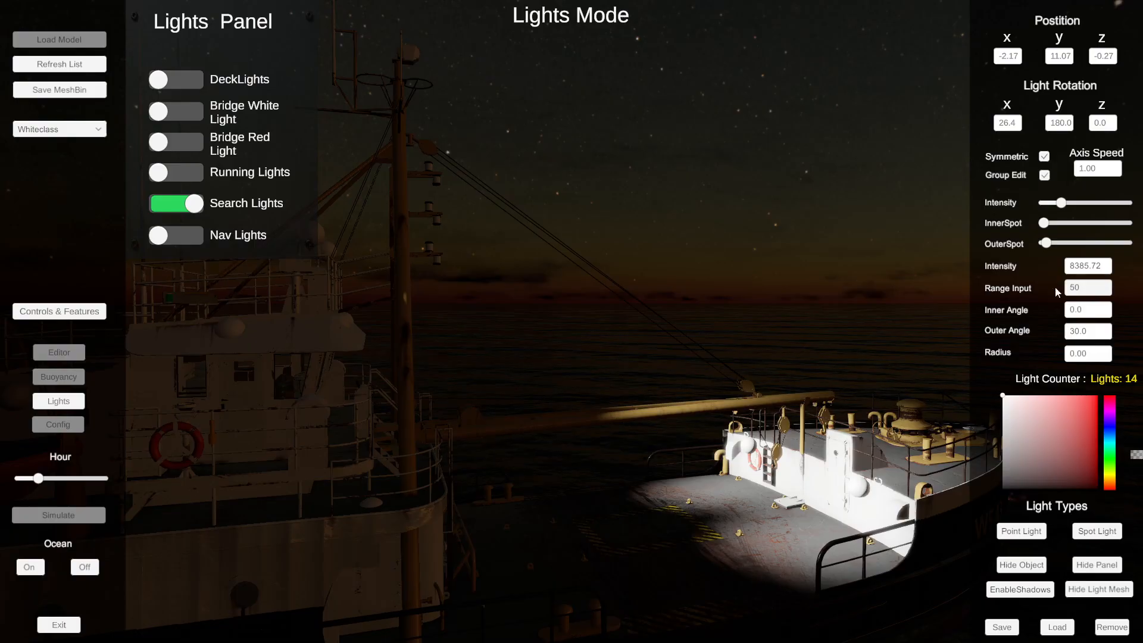
{"action": "left_click_drag", "start_coordinate": [1006, 105], "coordinate": [1001, 105]}
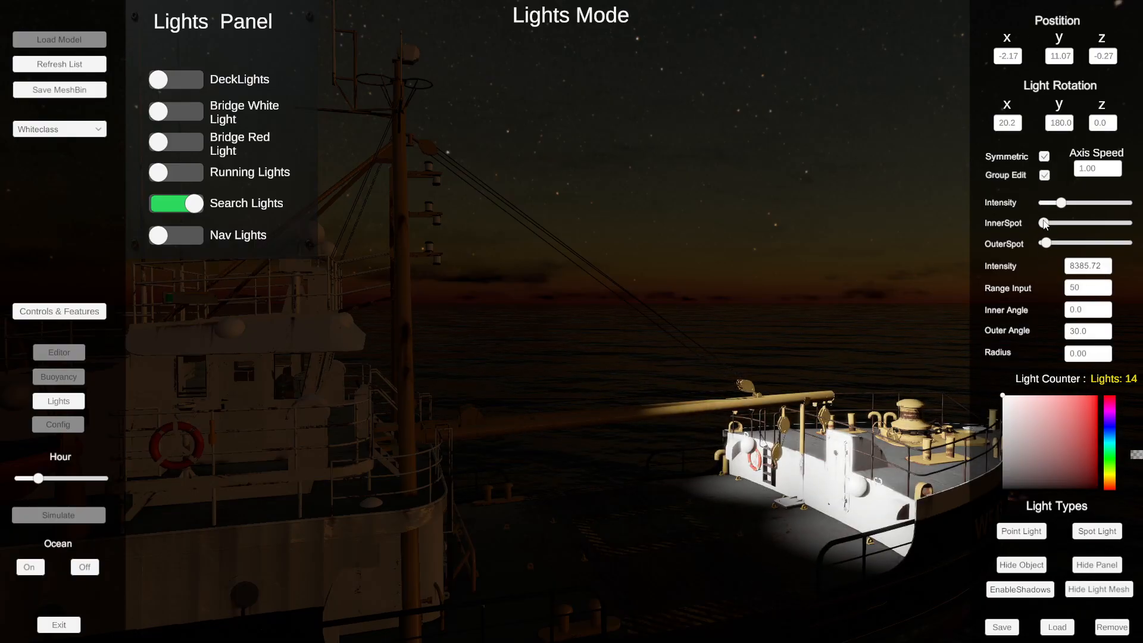
- Widen the search light cones to an inner angle of 50.0 and an outer angle of 51.4, and inspect the beams from the bridge side
{"action": "mouse_move", "coordinate": [1044, 223]}
{"action": "left_mouse_down"}
{"action": "mouse_move", "coordinate": [1068, 224]}
{"action": "mouse_move", "coordinate": [1042, 225]}
{"action": "mouse_move", "coordinate": [1071, 245]}
{"action": "mouse_move", "coordinate": [1051, 244]}
{"action": "left_mouse_up"}
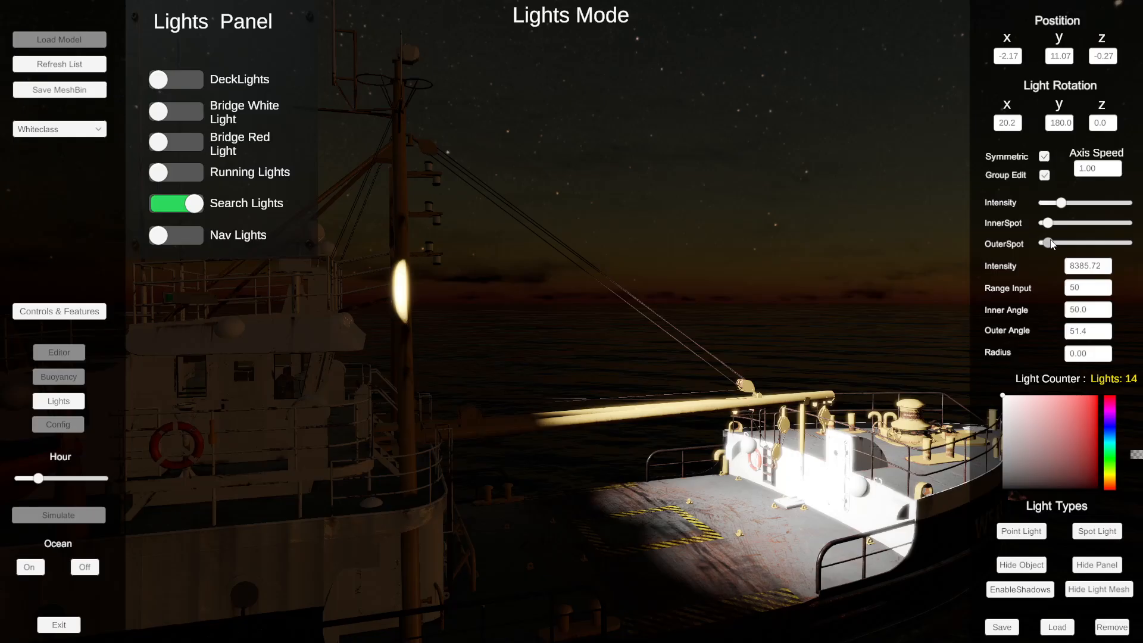
{"action": "key", "text": "a"}
{"action": "right_click_drag", "start_coordinate": [657, 386], "coordinate": [634, 436]}
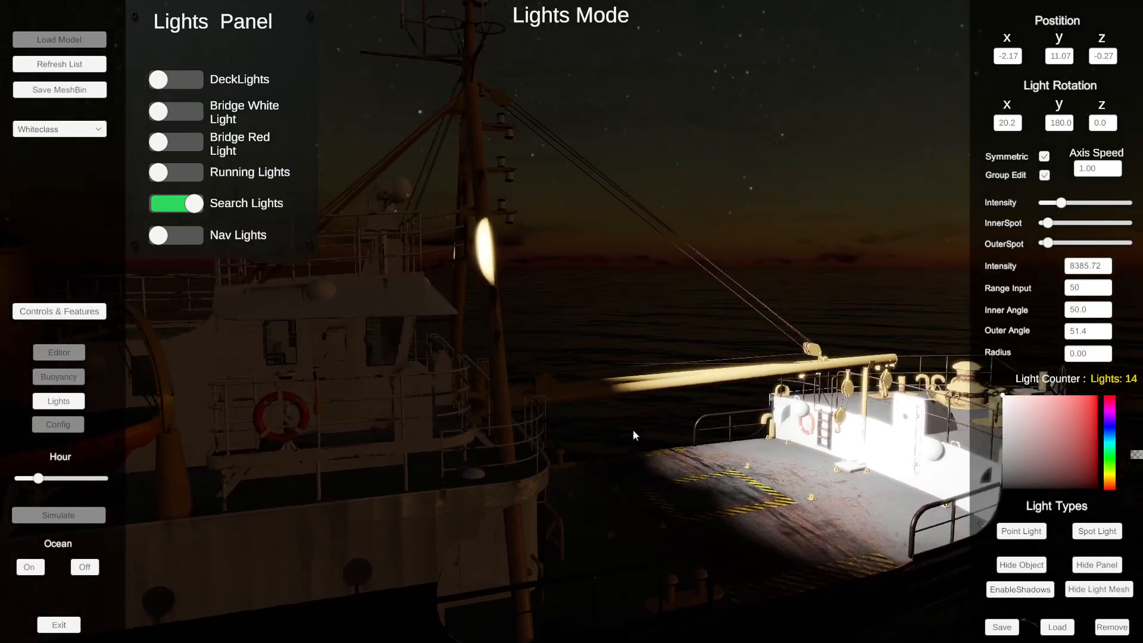
{"action": "right_click_drag", "start_coordinate": [672, 380], "coordinate": [481, 272]}
{"action": "key", "text": "w"}
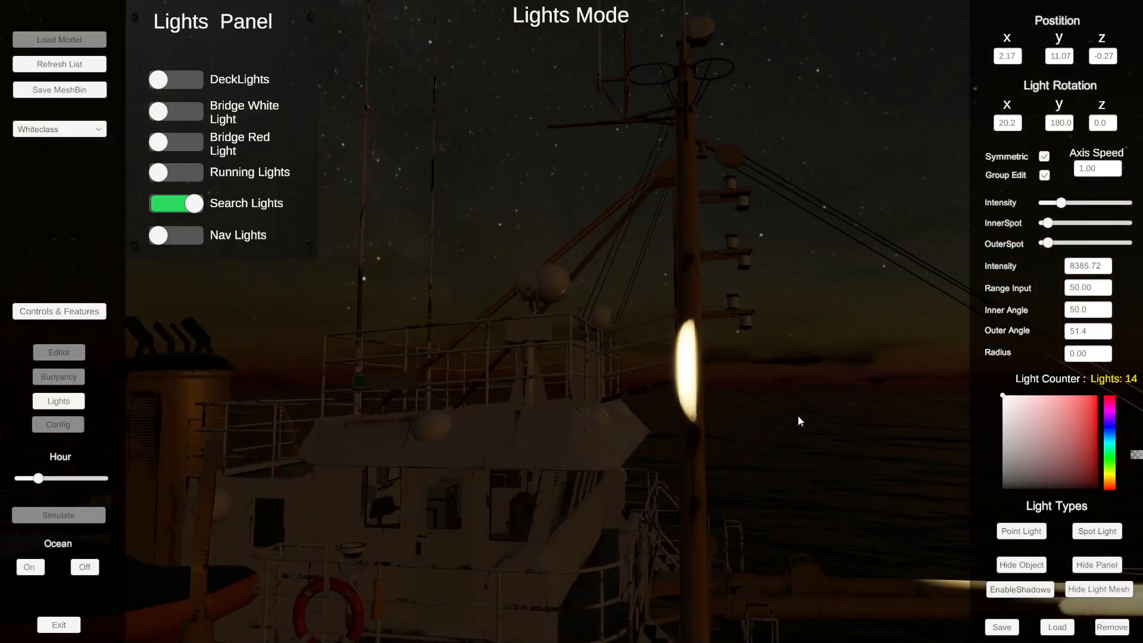
- Close the Search Lights group, switch to Config mode and advance the hour slightly to brighten the scene to dawn
{"action": "right_click_drag", "start_coordinate": [758, 480], "coordinate": [836, 517]}
{"action": "key", "text": "s"}
{"action": "key", "text": "s"}
{"action": "key", "text": "a"}
{"action": "right_click_drag", "start_coordinate": [761, 425], "coordinate": [764, 419]}
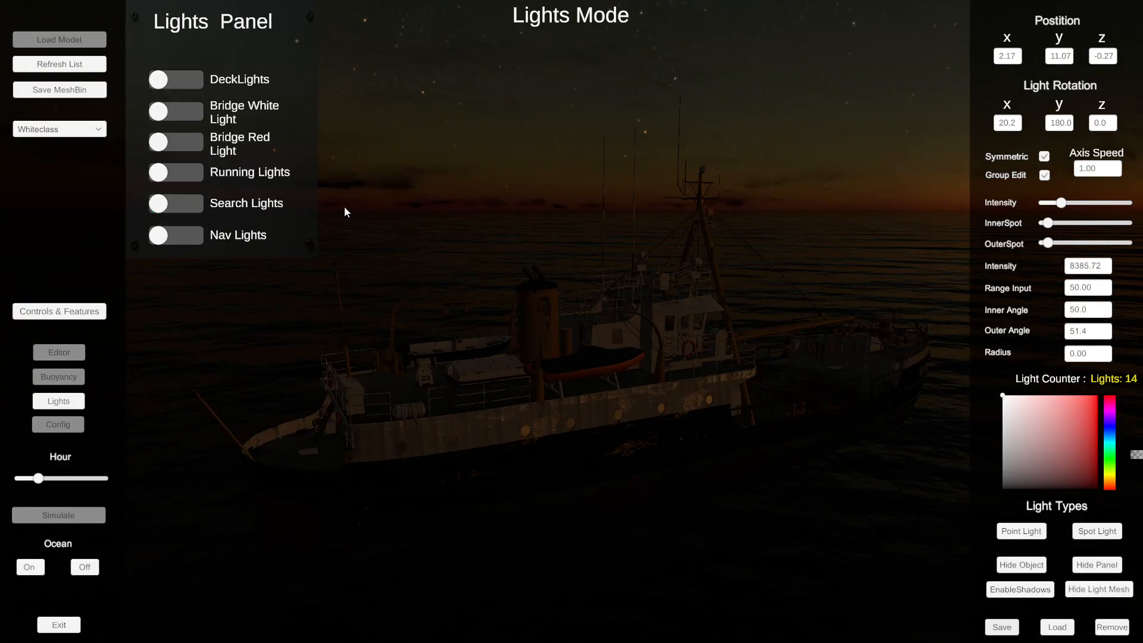
{"action": "left_click", "coordinate": [62, 423]}
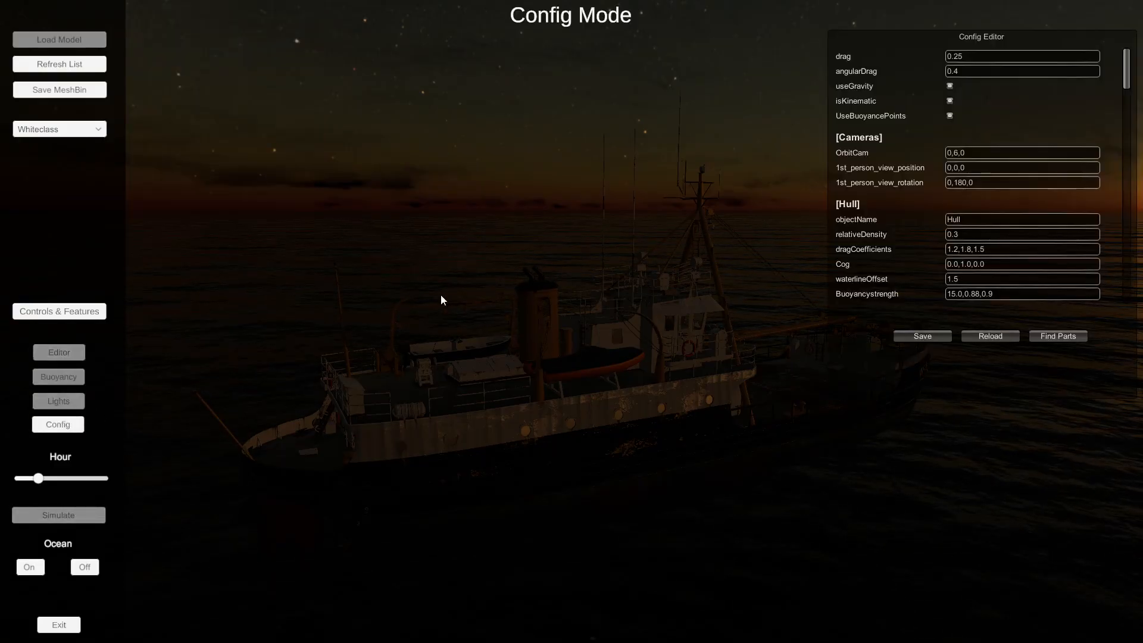
{"action": "left_click_drag", "start_coordinate": [37, 483], "coordinate": [40, 482]}
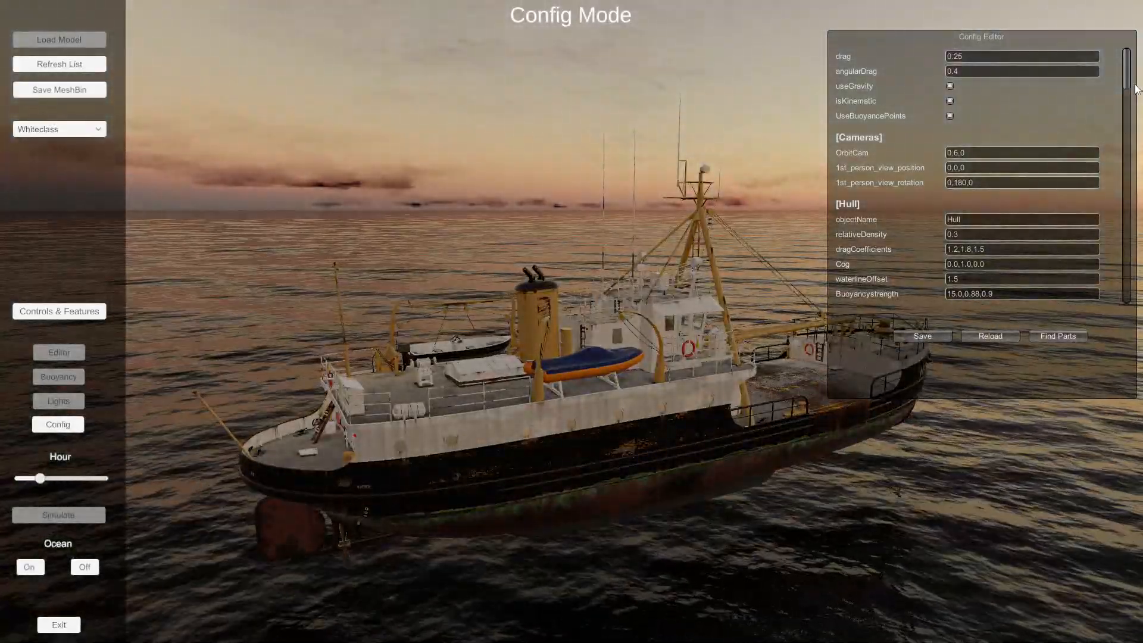
- Enable useTwoEngines in the ship's engine settings and review the dimension, helm and water interaction parameters
{"action": "left_click_drag", "start_coordinate": [1128, 80], "coordinate": [1139, 106]}
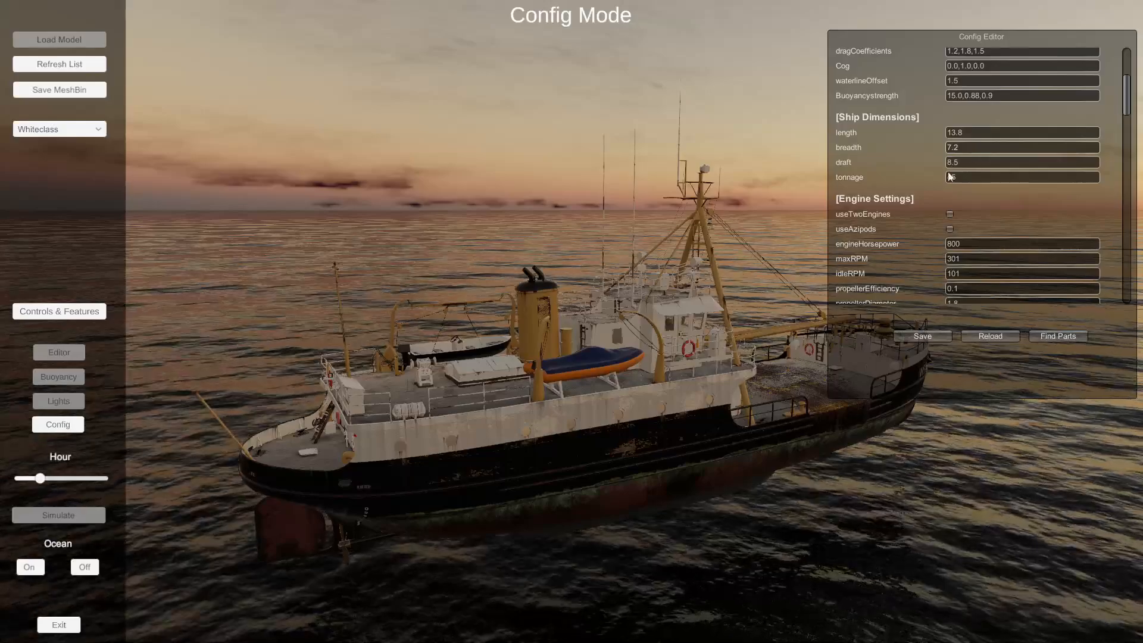
{"action": "left_click_drag", "start_coordinate": [1128, 111], "coordinate": [1128, 114]}
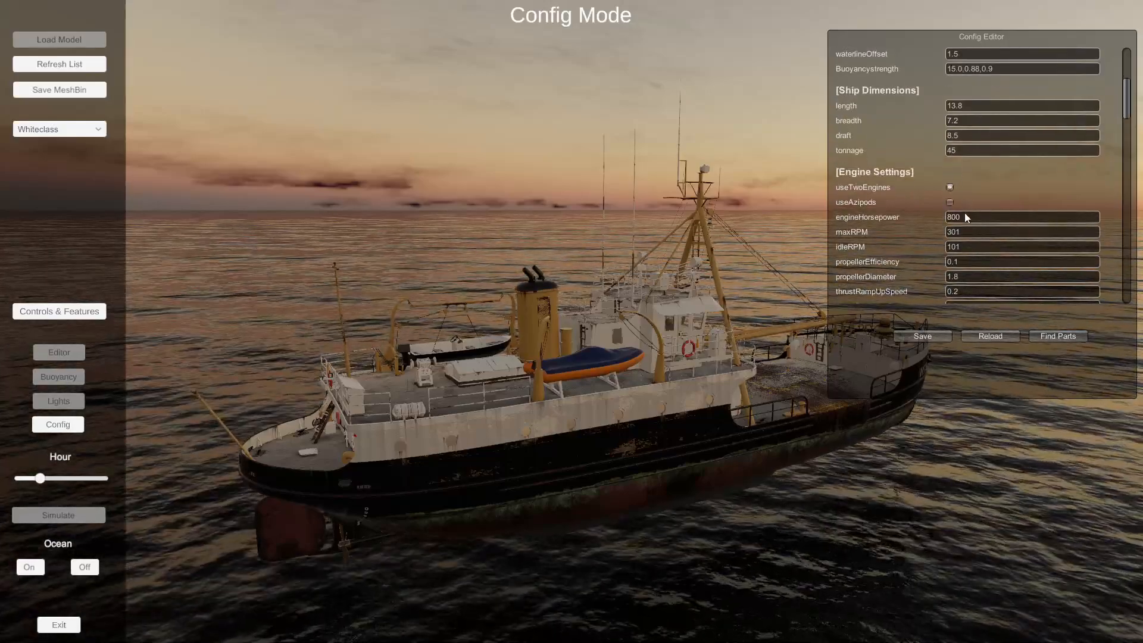
{"action": "left_click_drag", "start_coordinate": [1127, 116], "coordinate": [1133, 246]}
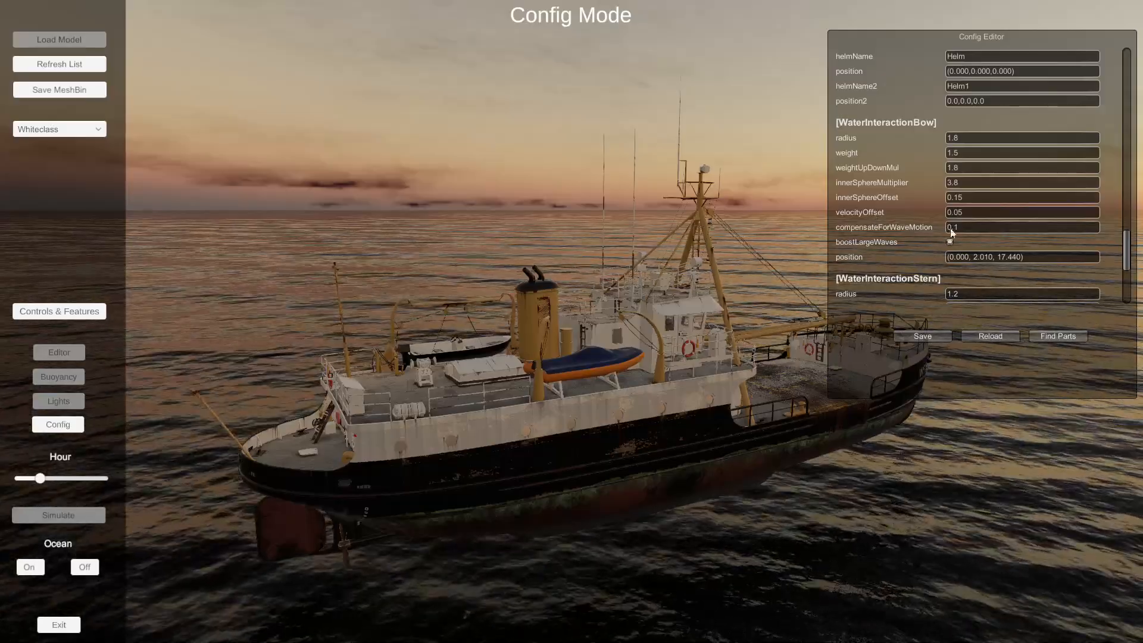
{"action": "right_click_drag", "start_coordinate": [842, 423], "coordinate": [874, 438]}
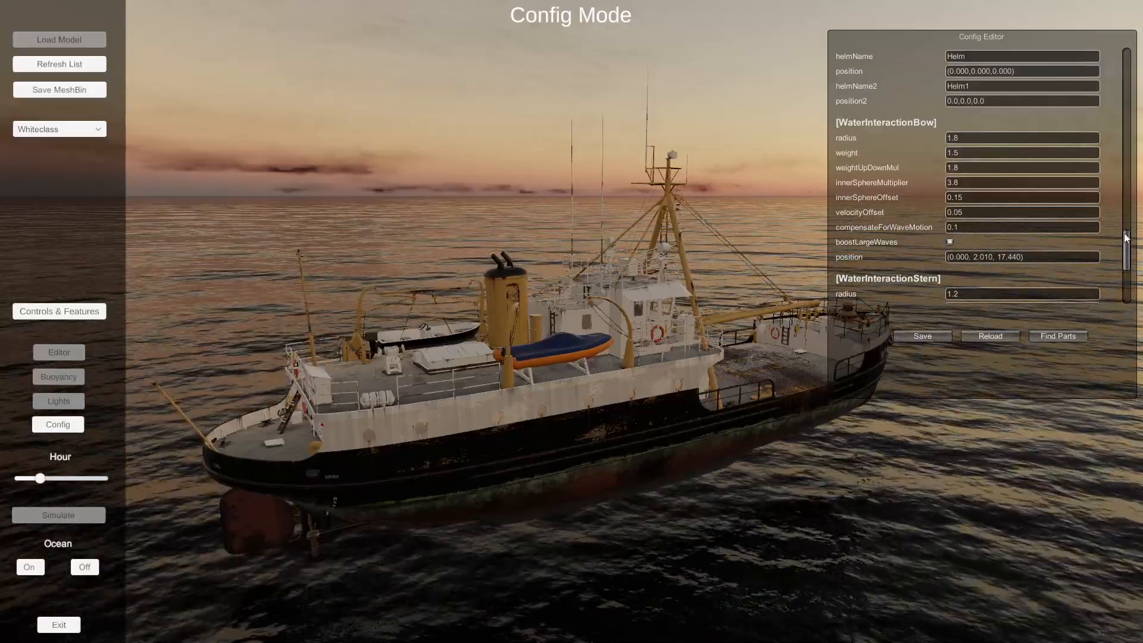
{"action": "mouse_move", "coordinate": [1126, 247]}
{"action": "left_mouse_down"}
{"action": "mouse_move", "coordinate": [1135, 275]}
{"action": "mouse_move", "coordinate": [1135, 230]}
{"action": "left_mouse_up"}
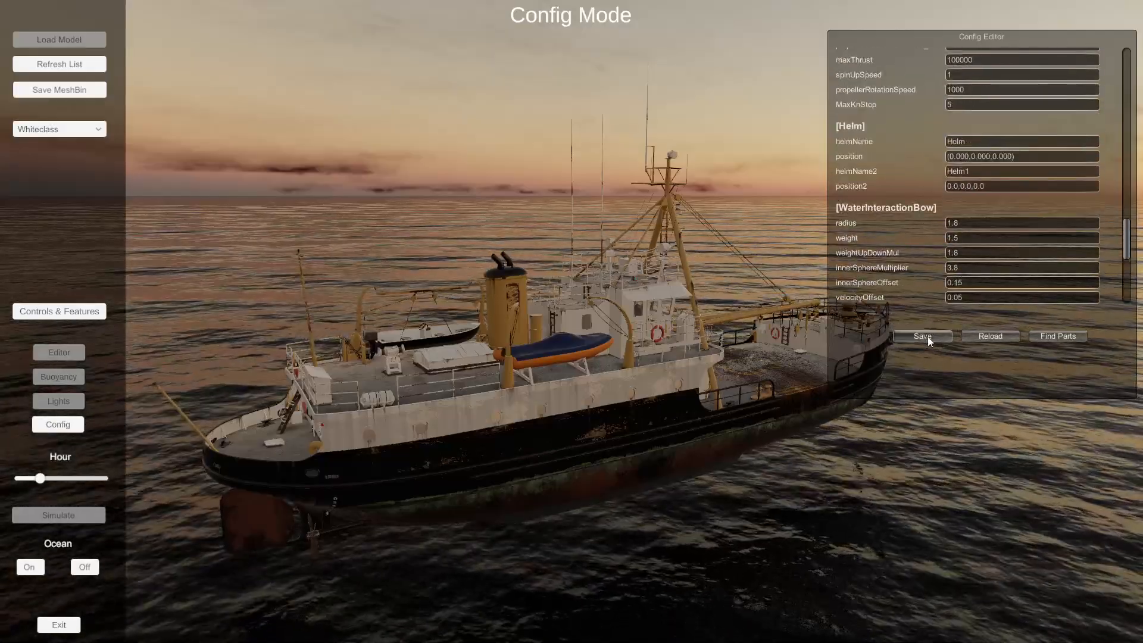
- Leave Config mode, run the simulation and start both engines while viewing the propellers under the stern
{"action": "left_click", "coordinate": [61, 426]}
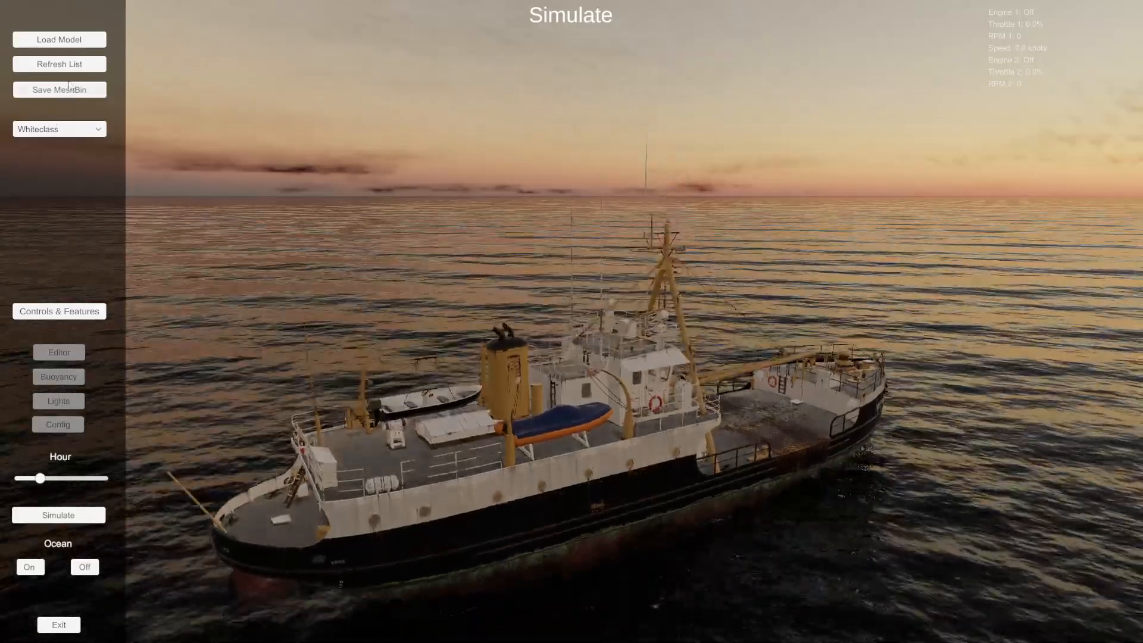
{"action": "right_click_drag", "start_coordinate": [79, 87], "coordinate": [36, 173]}
{"action": "key", "text": "w"}
{"action": "right_click_drag", "start_coordinate": [572, 321], "coordinate": [574, 292]}
{"action": "key", "text": "w"}
{"action": "key", "text": "w"}
{"action": "key", "text": "s"}
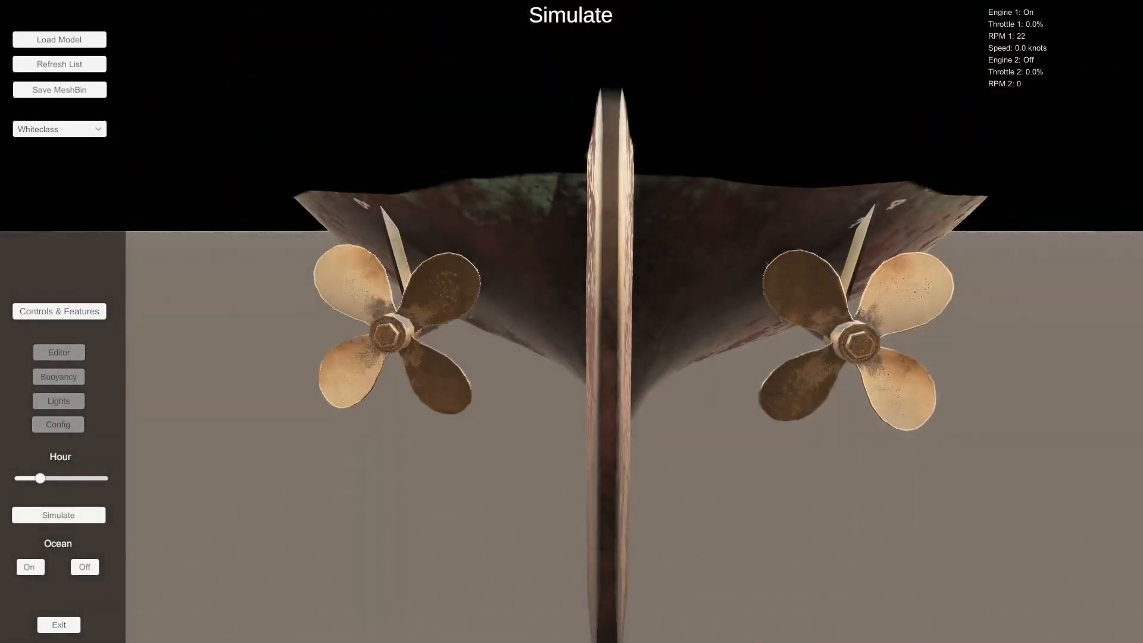
{"action": "key", "text": "2"}
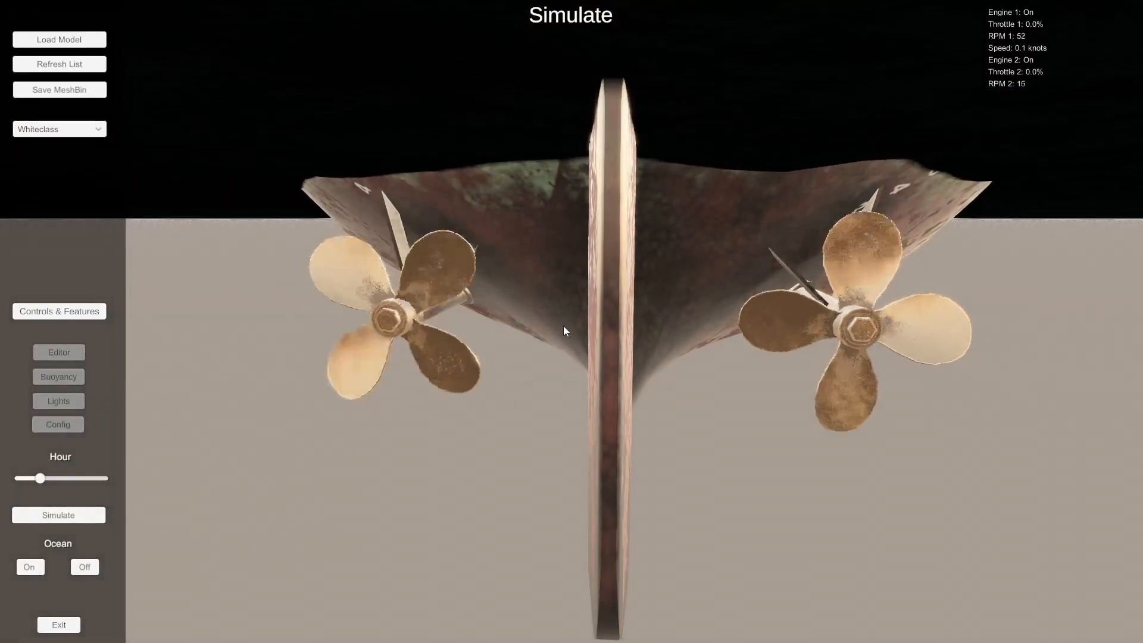
- Examine the rotation of both propellers from below the stern, then the funnel smoke and hull from alongside
{"action": "key", "text": "d"}
{"action": "right_click_drag", "start_coordinate": [563, 330], "coordinate": [532, 330]}
{"action": "key", "text": "w"}
{"action": "key", "text": "s"}
{"action": "key", "text": "s"}
{"action": "key", "text": "d"}
{"action": "key", "text": "w"}
{"action": "key", "text": "s"}
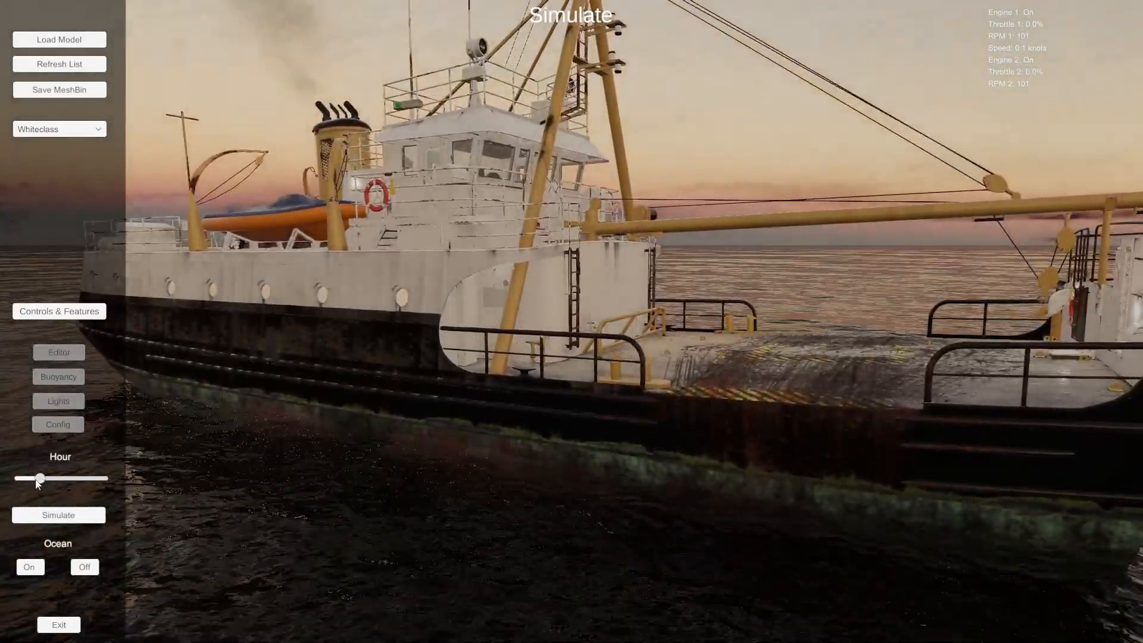
- Set the hour back to night and examine the deck lights and search lights in the simulation
{"action": "left_click_drag", "start_coordinate": [39, 480], "coordinate": [38, 479]}
{"action": "key", "text": "a"}
{"action": "right_click_drag", "start_coordinate": [380, 391], "coordinate": [408, 268]}
{"action": "key", "text": "w"}
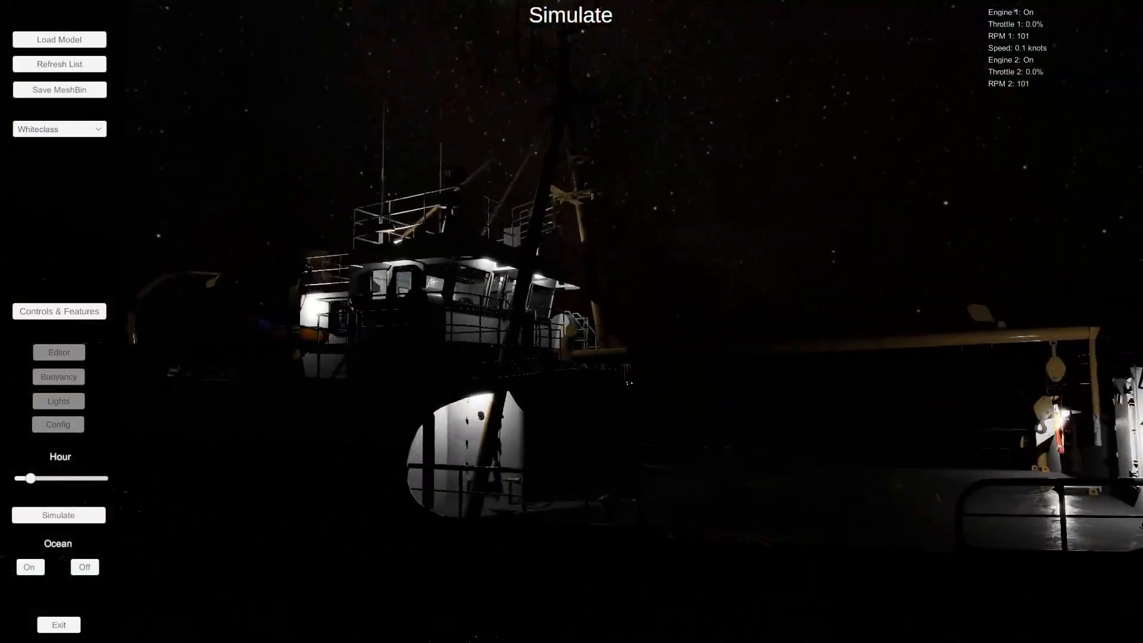
{"action": "mouse_move", "coordinate": [614, 345]}
{"action": "right_mouse_down"}
{"action": "mouse_move", "coordinate": [855, 360]}
{"action": "mouse_move", "coordinate": [594, 343]}
{"action": "right_mouse_up"}
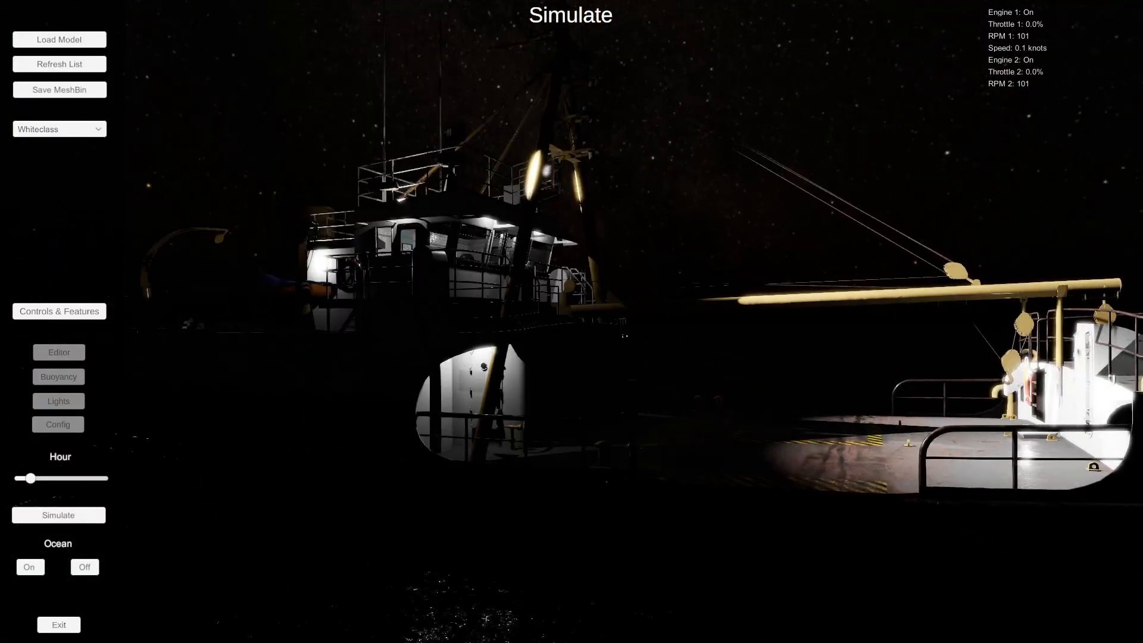
- Advance the hour to sunrise and raise the throttle of both engines to about 79%
{"action": "left_click_drag", "start_coordinate": [36, 480], "coordinate": [41, 478]}
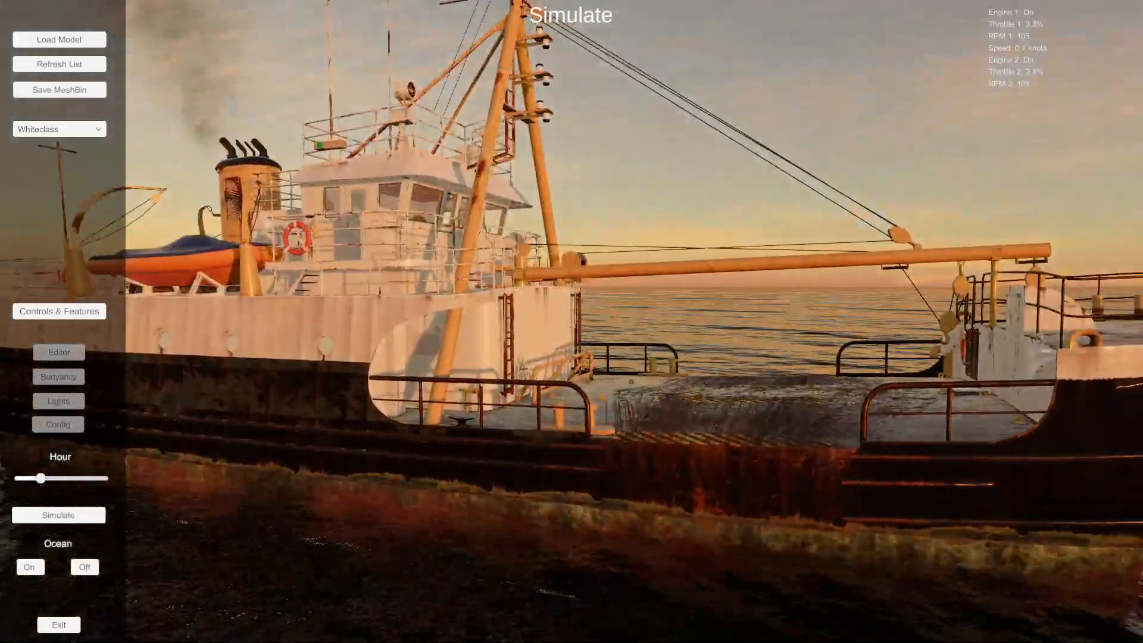
{"action": "key", "text": "Up"}
{"action": "right_click_drag", "start_coordinate": [571, 321], "coordinate": [557, 325]}
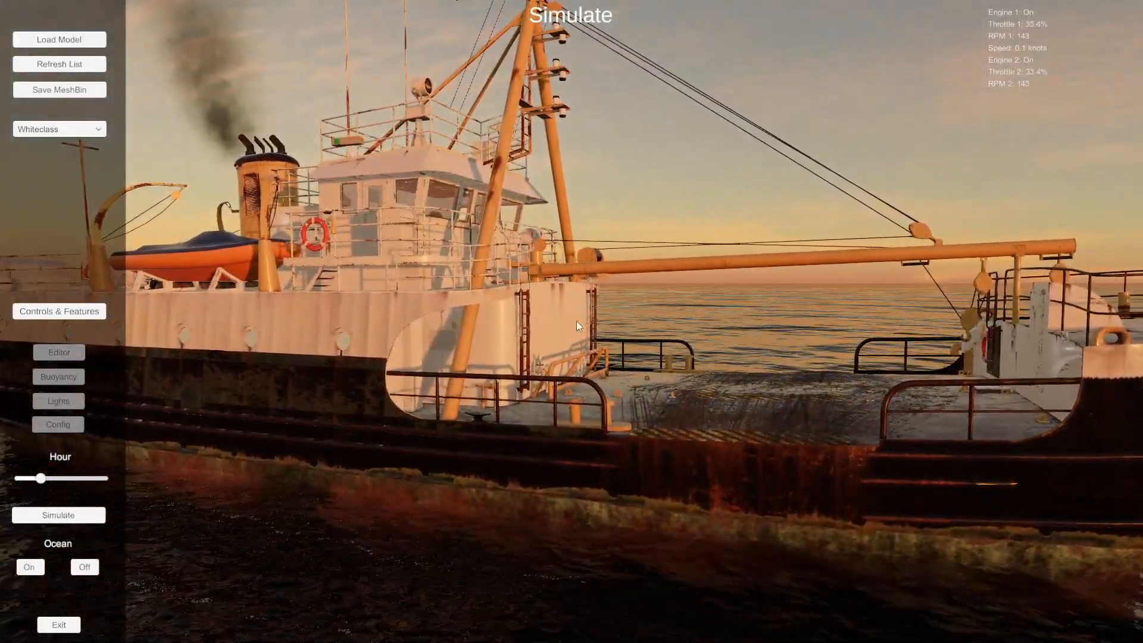
{"action": "key", "text": "Up"}
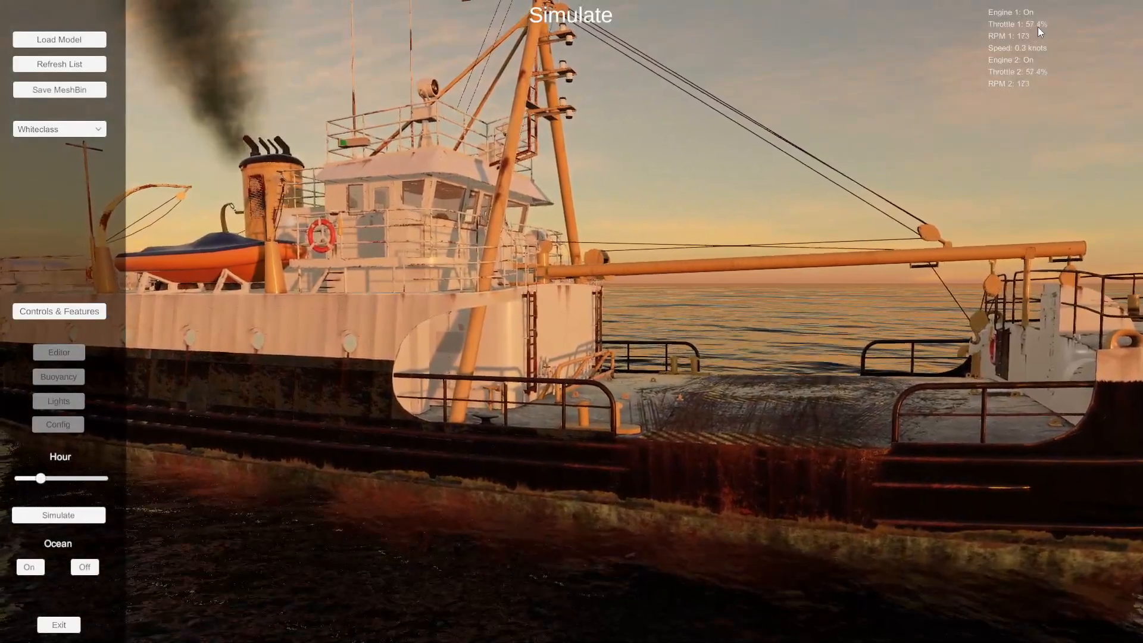
{"action": "key", "text": "Up"}
- Examine the ship under way around its bow, side and stern, including the smoke, bow wave and wake
{"action": "right_click_drag", "start_coordinate": [752, 242], "coordinate": [1129, 293]}
{"action": "key", "text": "w"}
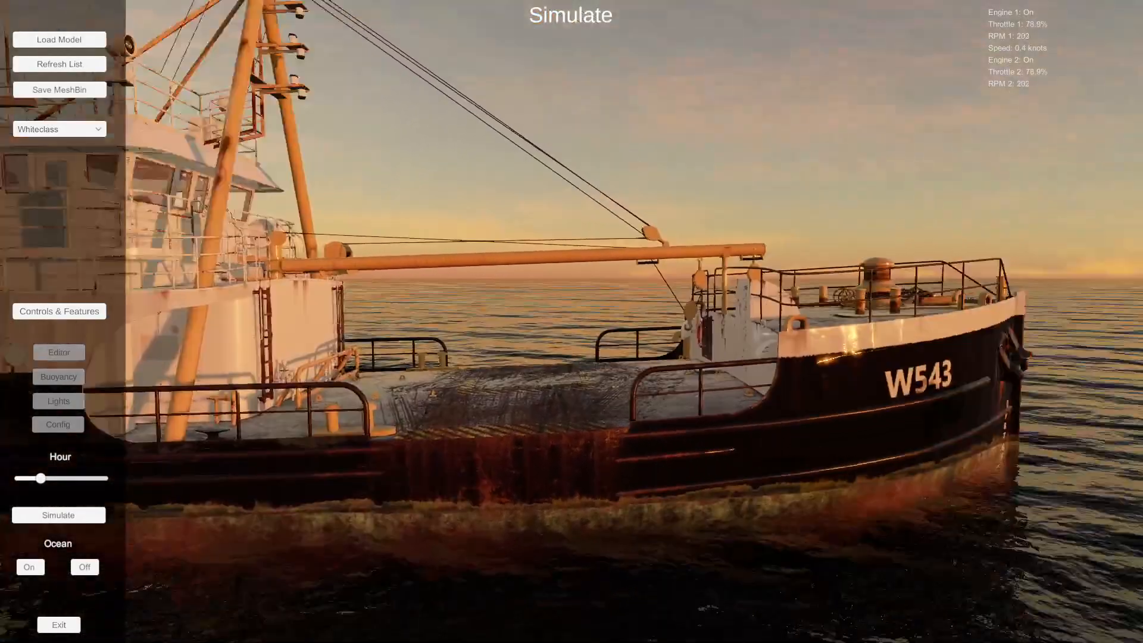
{"action": "key", "text": "w"}
{"action": "key", "text": "w"}
{"action": "key", "text": "d"}
{"action": "key", "text": "s"}
{"action": "key", "text": "w"}
{"action": "key", "text": "a"}
{"action": "key", "text": "s"}
{"action": "key", "text": "w"}
{"action": "key", "text": "s"}
{"action": "key", "text": "s"}
{"action": "key", "text": "a"}
{"action": "key", "text": "a"}
{"action": "key", "text": "s"}
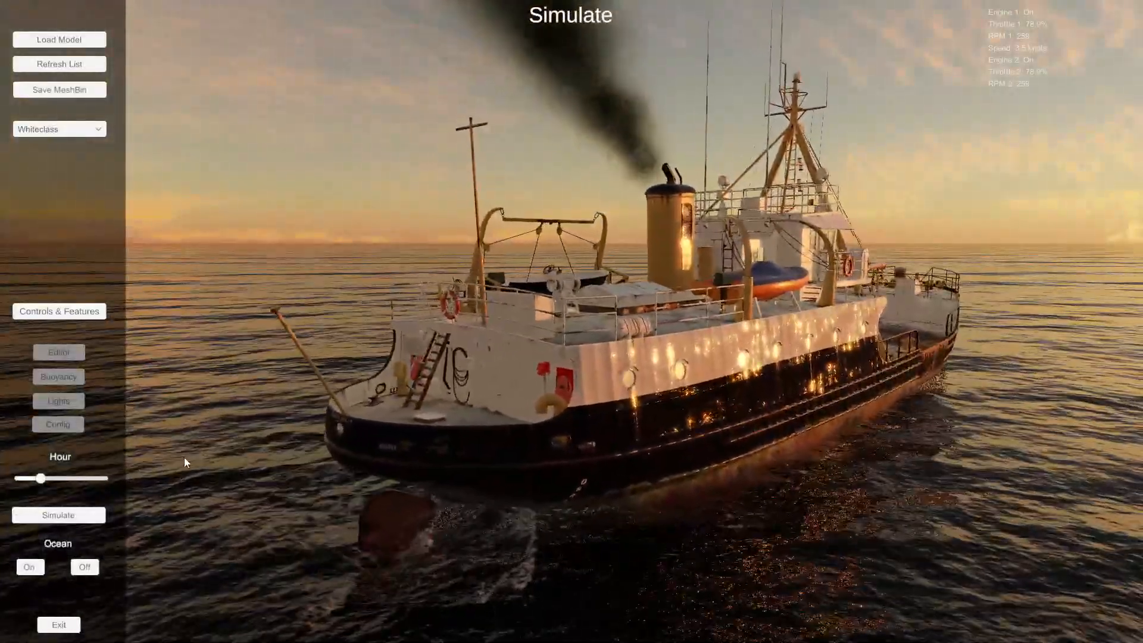